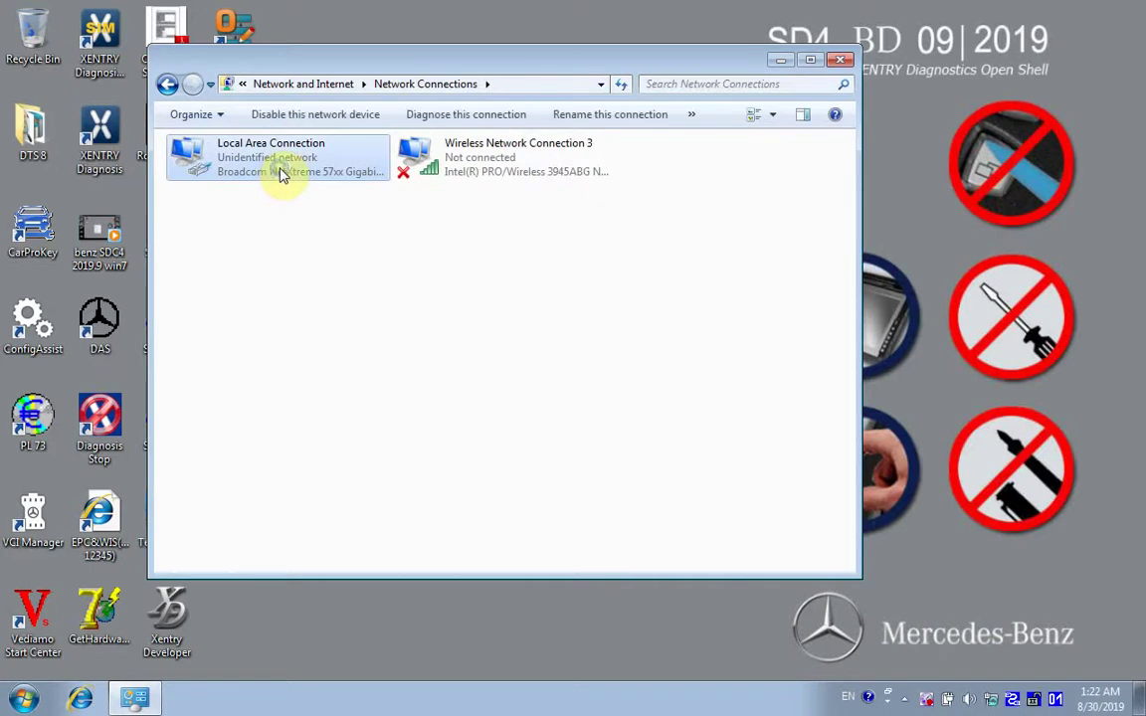
# Step: Give the Local Area Connection a static IPv4 address of 172.29.127.35 with subnet mask 255.255.255.0
pyautogui.click(324, 342)
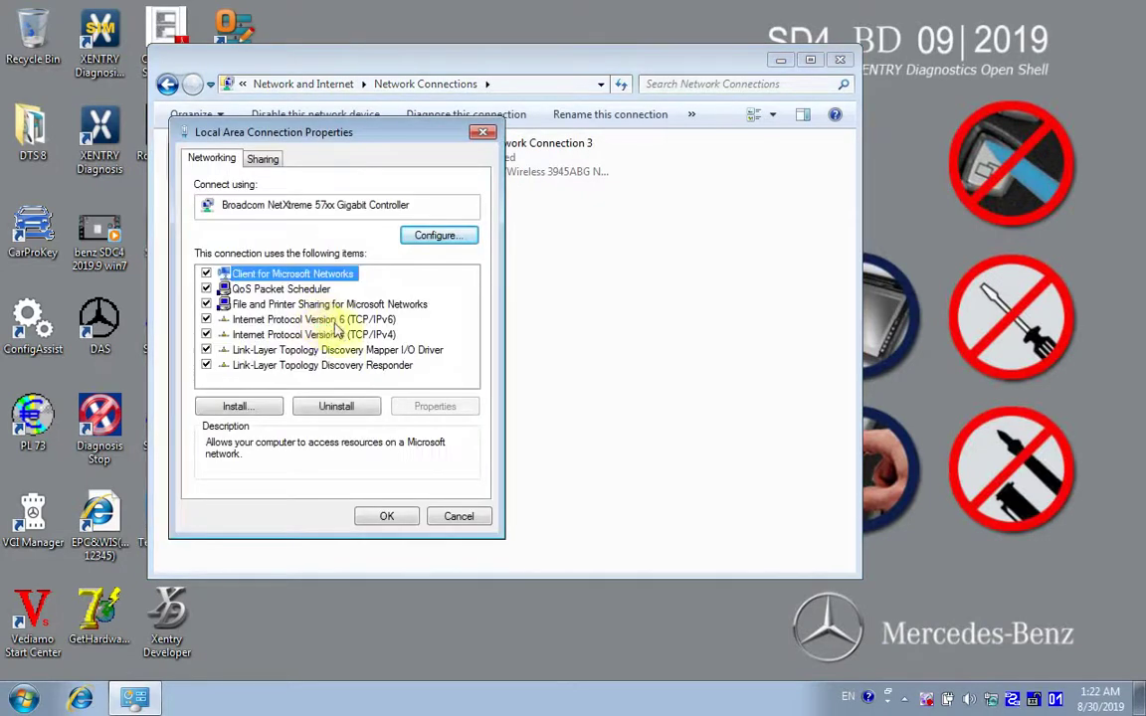
pyautogui.click(337, 335)
pyautogui.click(435, 406)
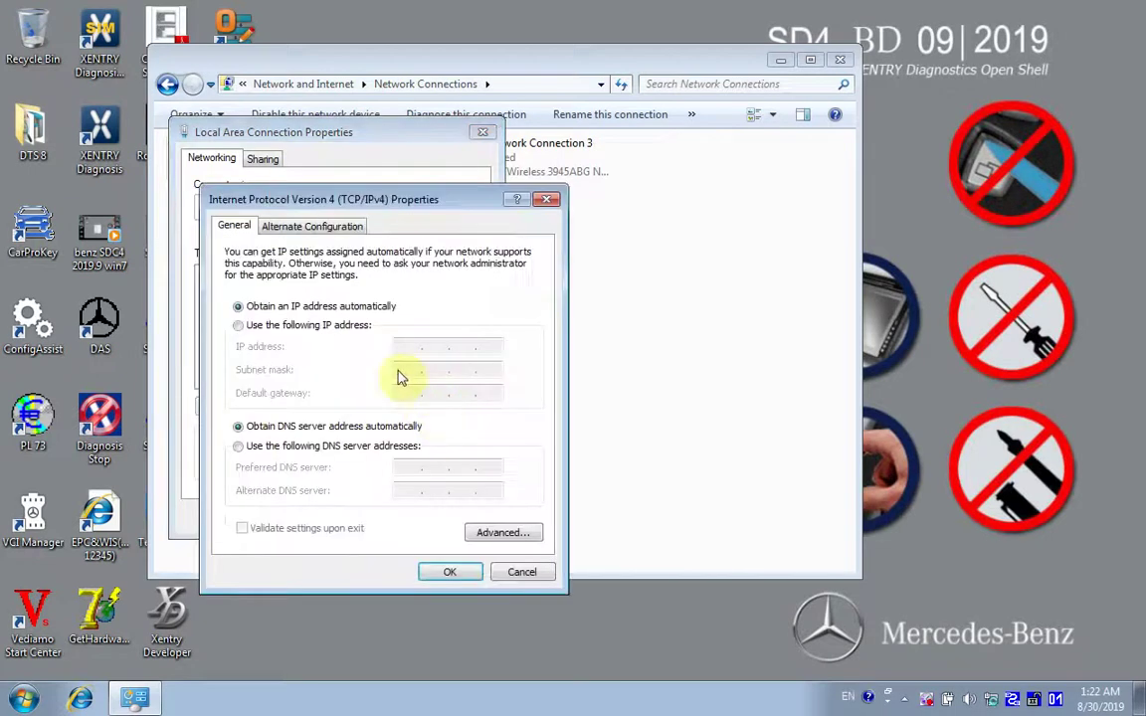
pyautogui.click(333, 325)
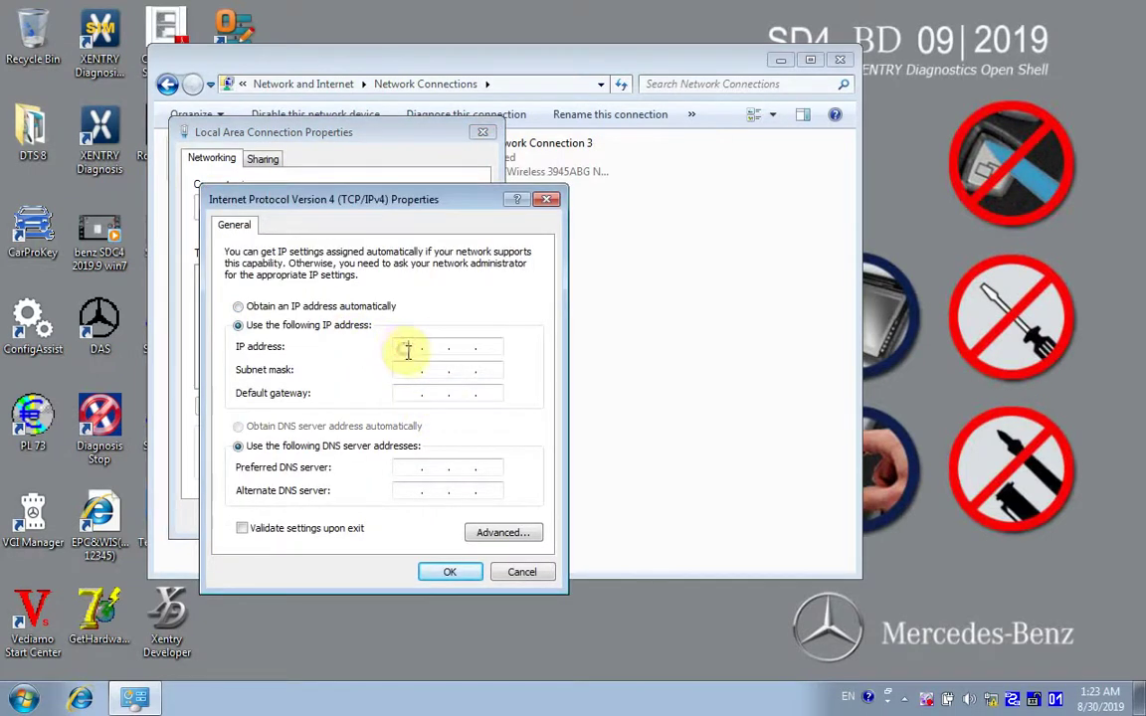
pyautogui.write('172.29.127.35')
pyautogui.click(463, 369)
pyautogui.click(462, 369)
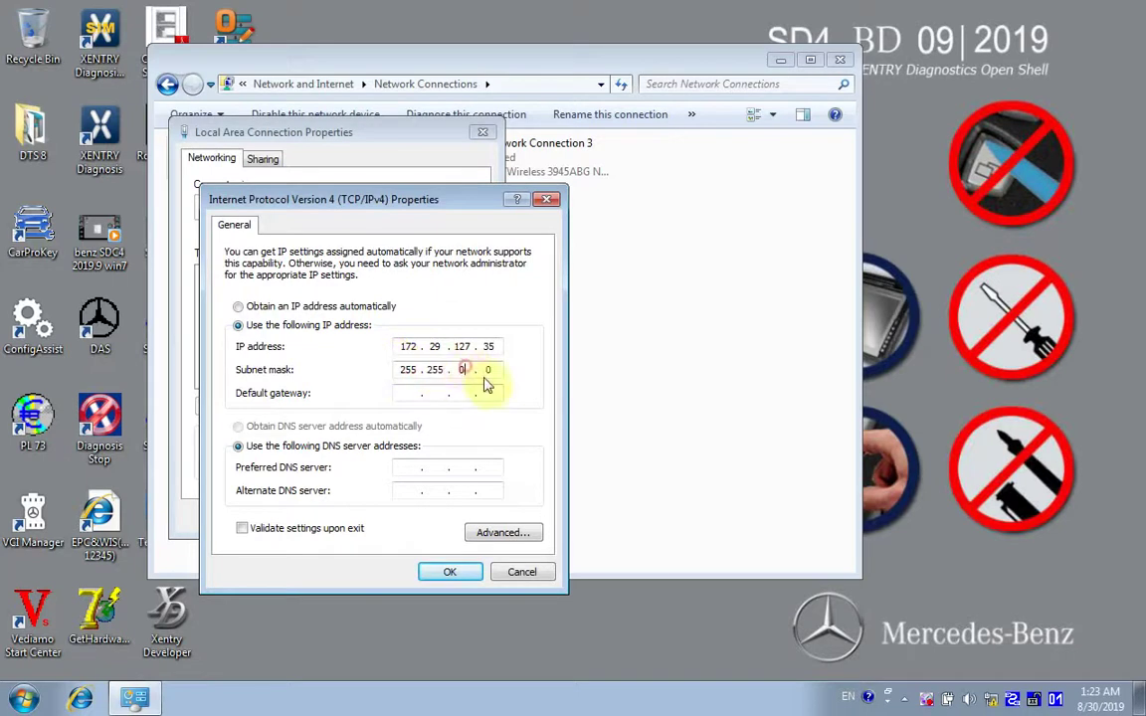
pyautogui.write('255.')
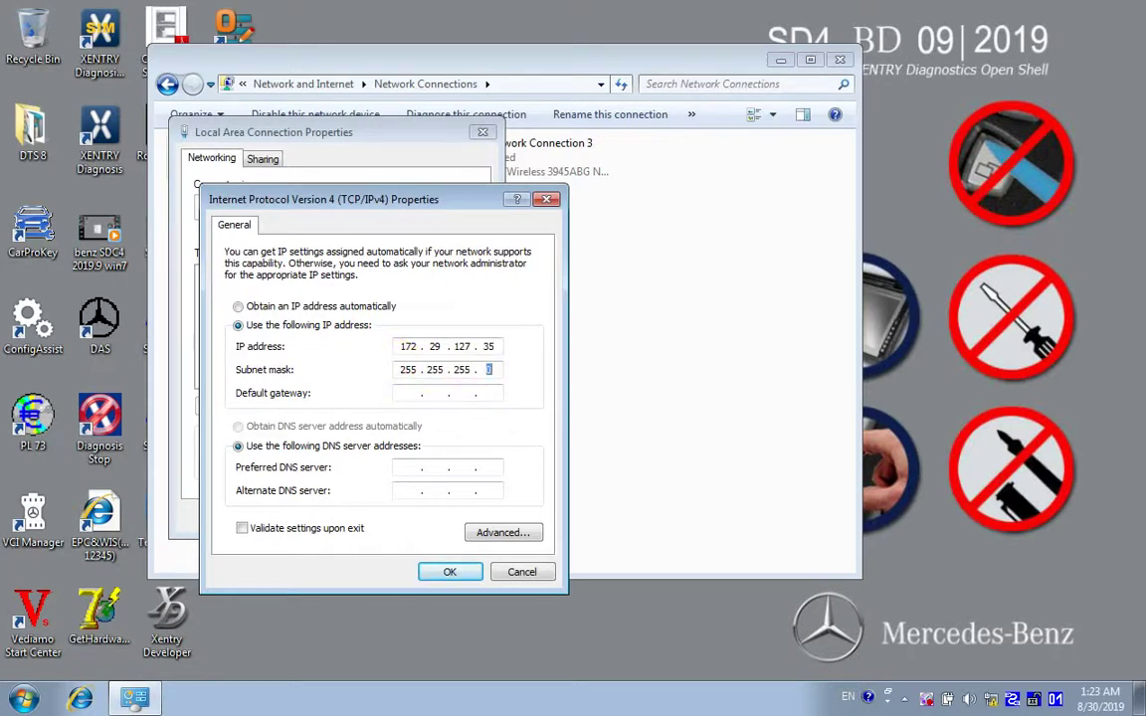
# Step: Add a second IP address 169.254.0.35 with subnet mask 255.255.0.0 to the Local Area Connection and save its properties
pyautogui.click(502, 533)
pyautogui.click(376, 356)
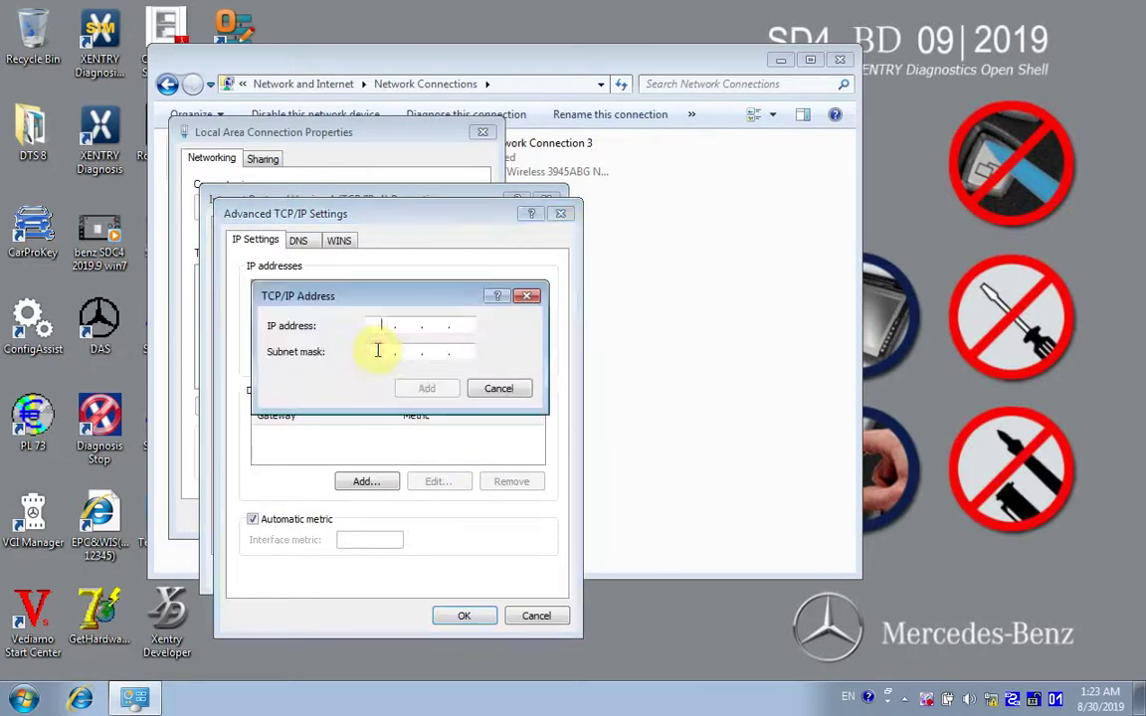
pyautogui.write('169 . 254 .  .')
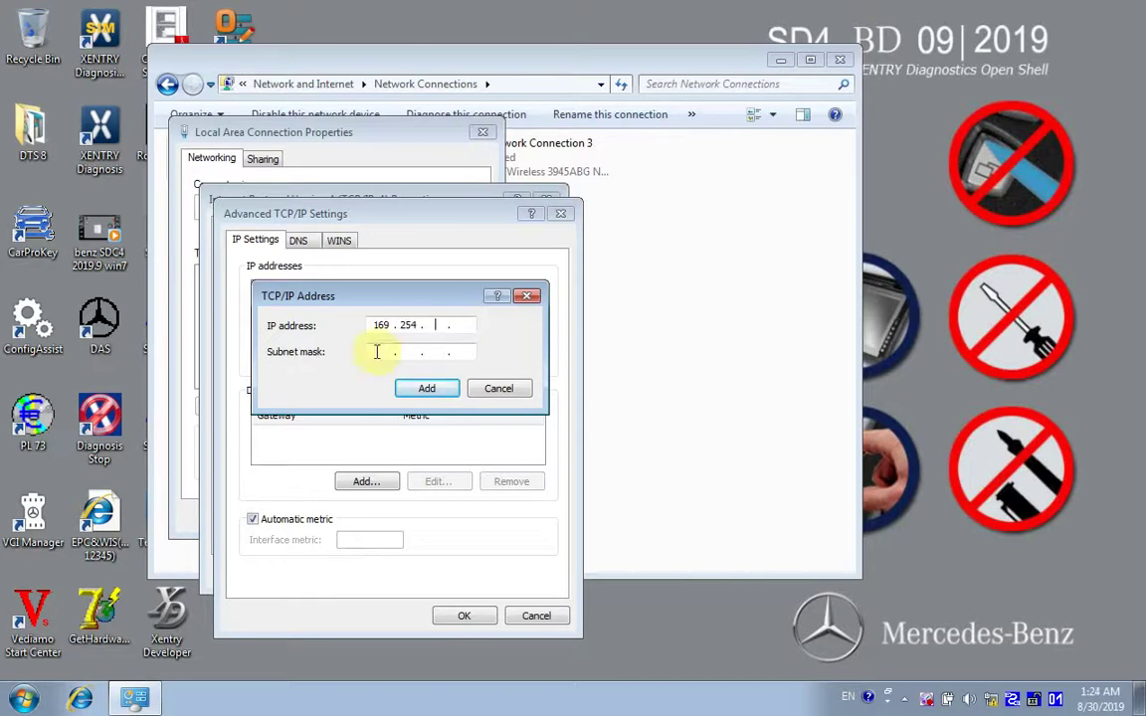
pyautogui.write('0')
pyautogui.click(427, 388)
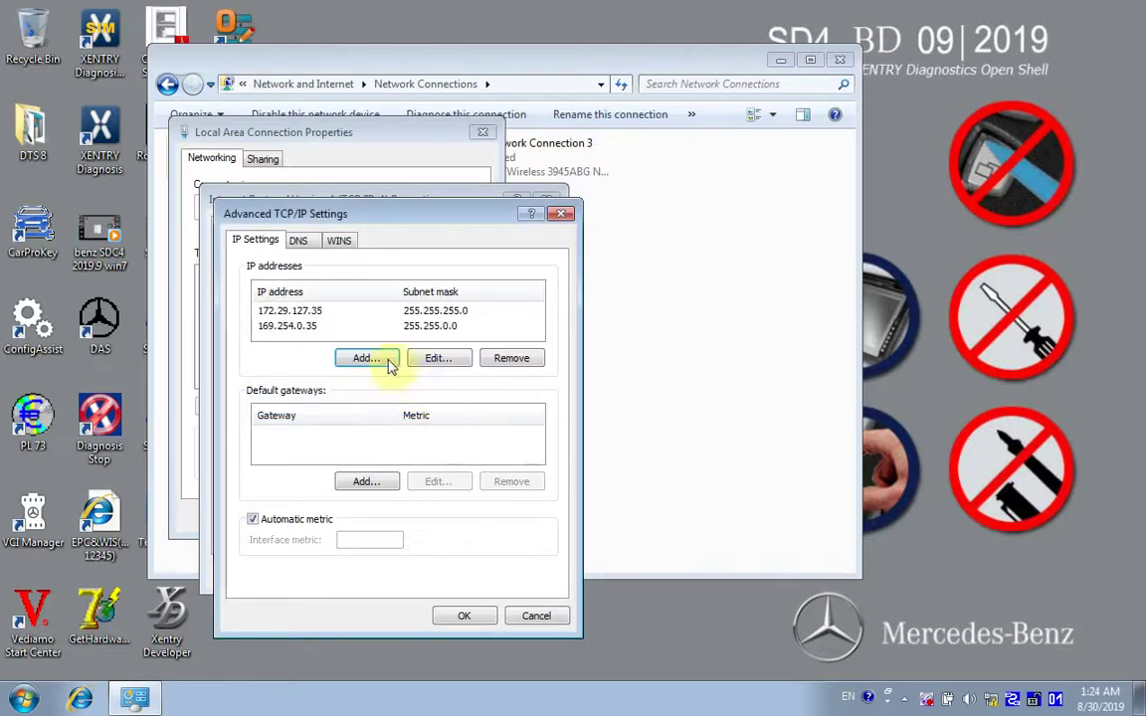
pyautogui.click(462, 615)
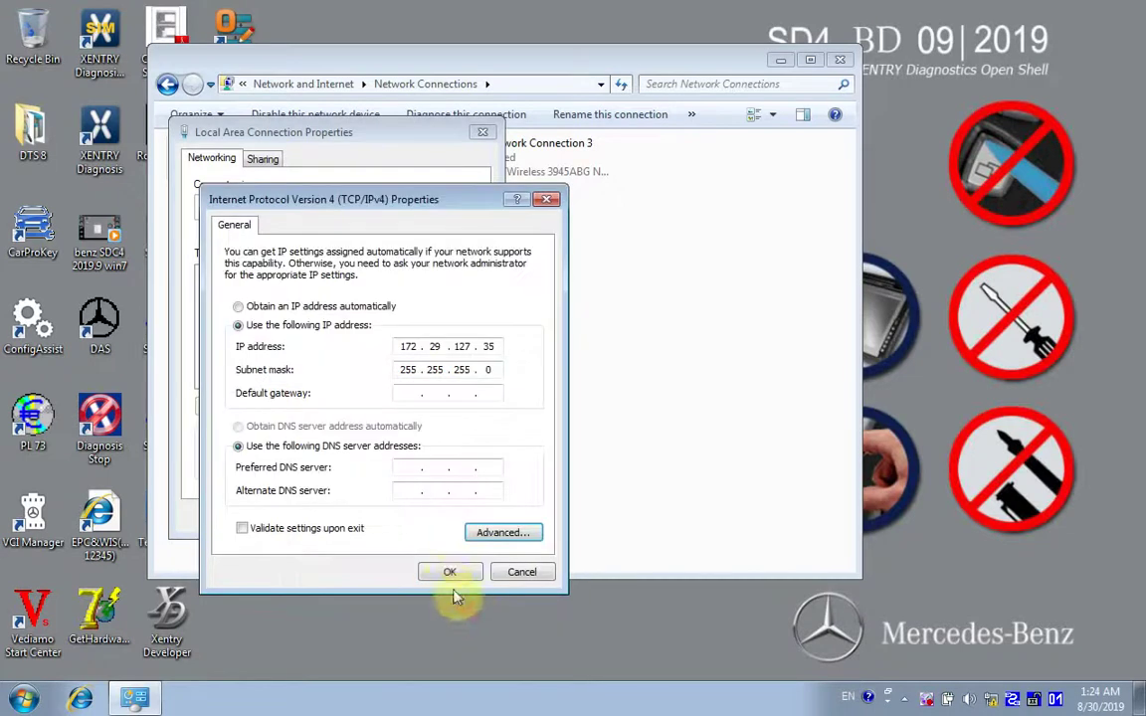
pyautogui.click(448, 575)
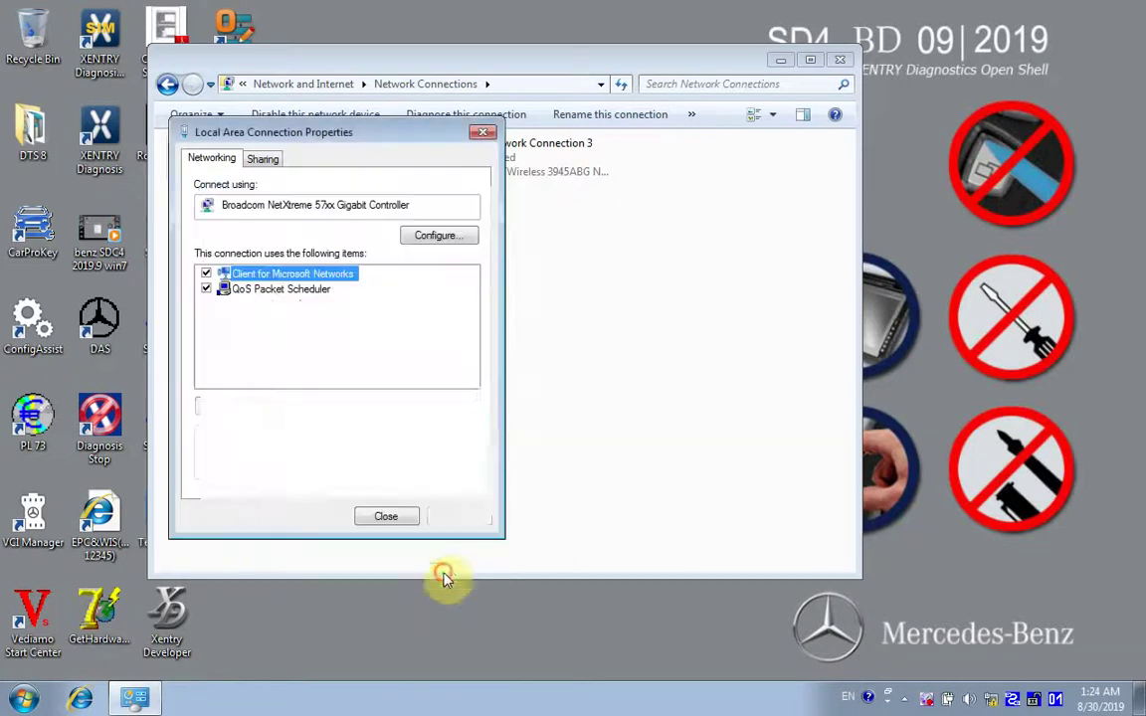
pyautogui.click(406, 522)
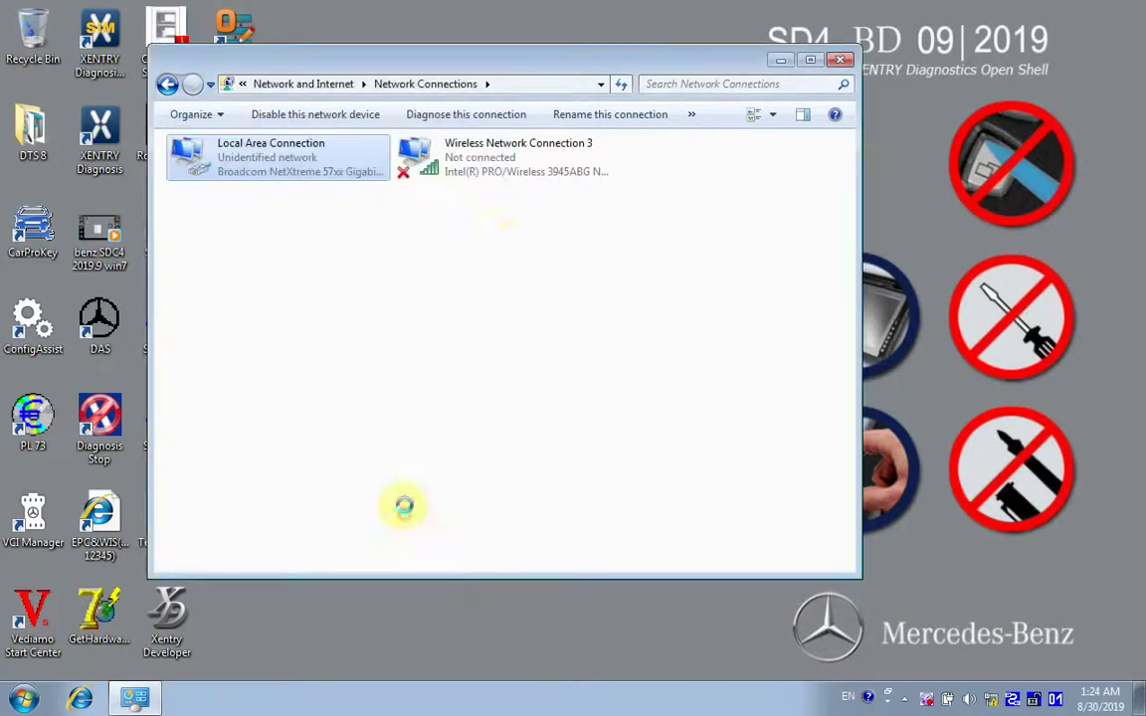
# Step: Give Wireless Network Connection 3 a static IPv4 address of 192.168.2.35 with subnet mask 255.255.255.0, then close Network Connections
pyautogui.rightClick(504, 166)
pyautogui.click(535, 353)
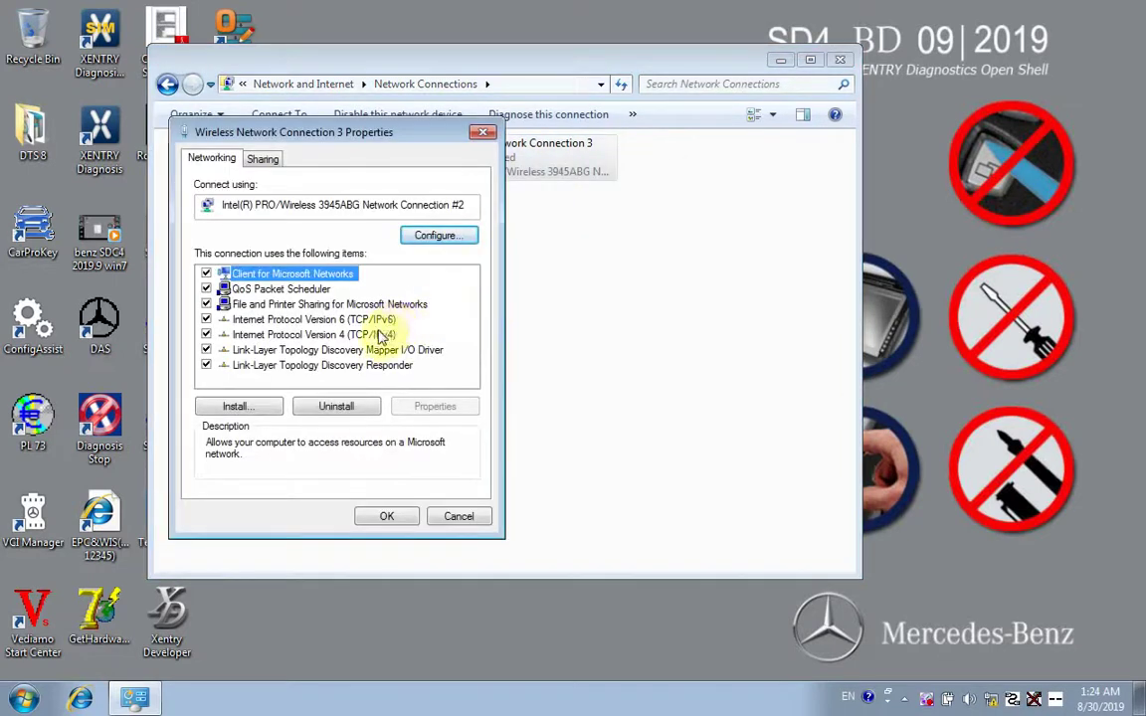
pyautogui.click(381, 335)
pyautogui.click(407, 414)
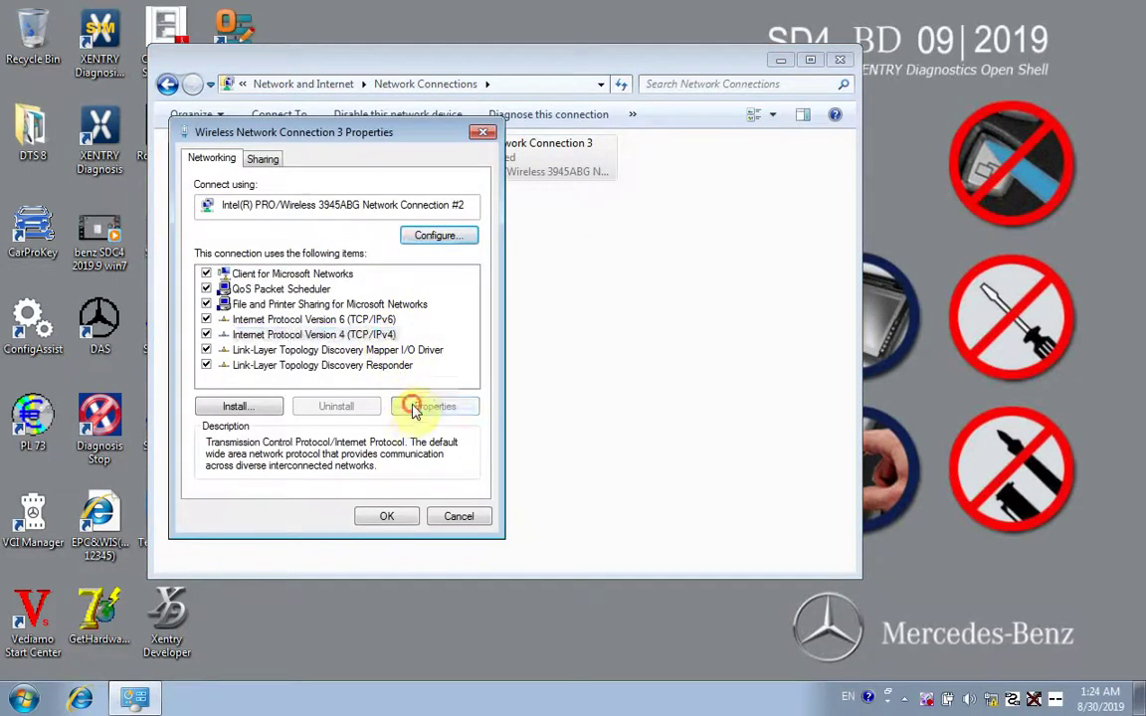
pyautogui.click(338, 333)
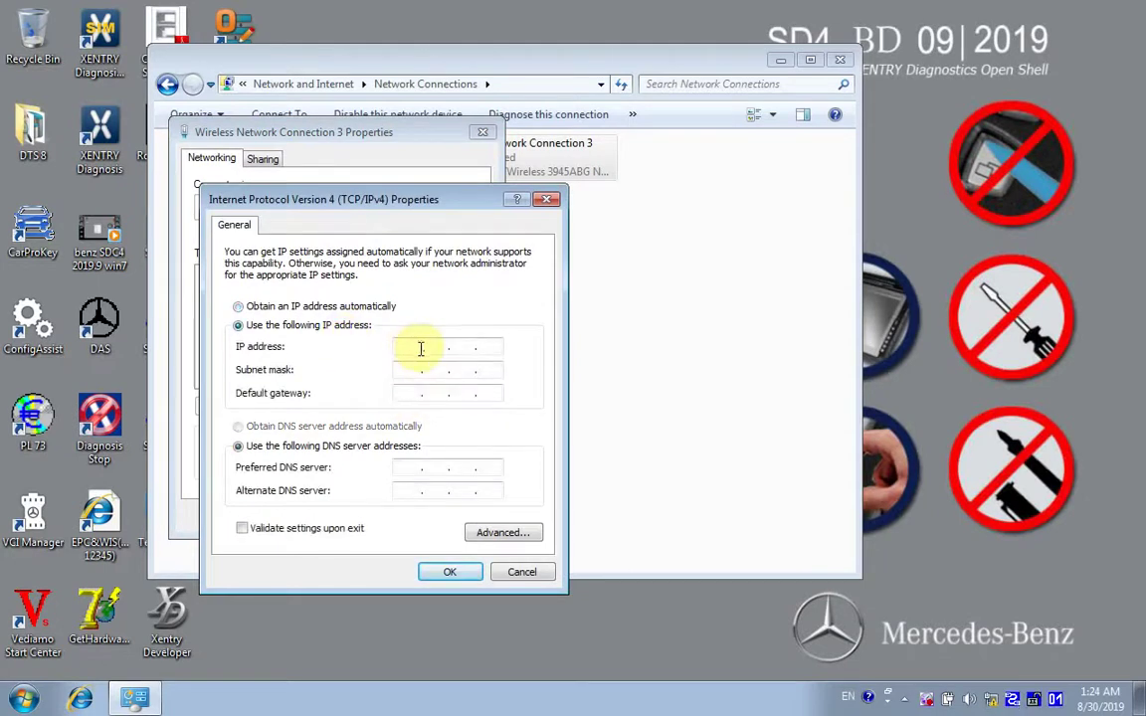
pyautogui.write('192 . 168 . 2 . 35')
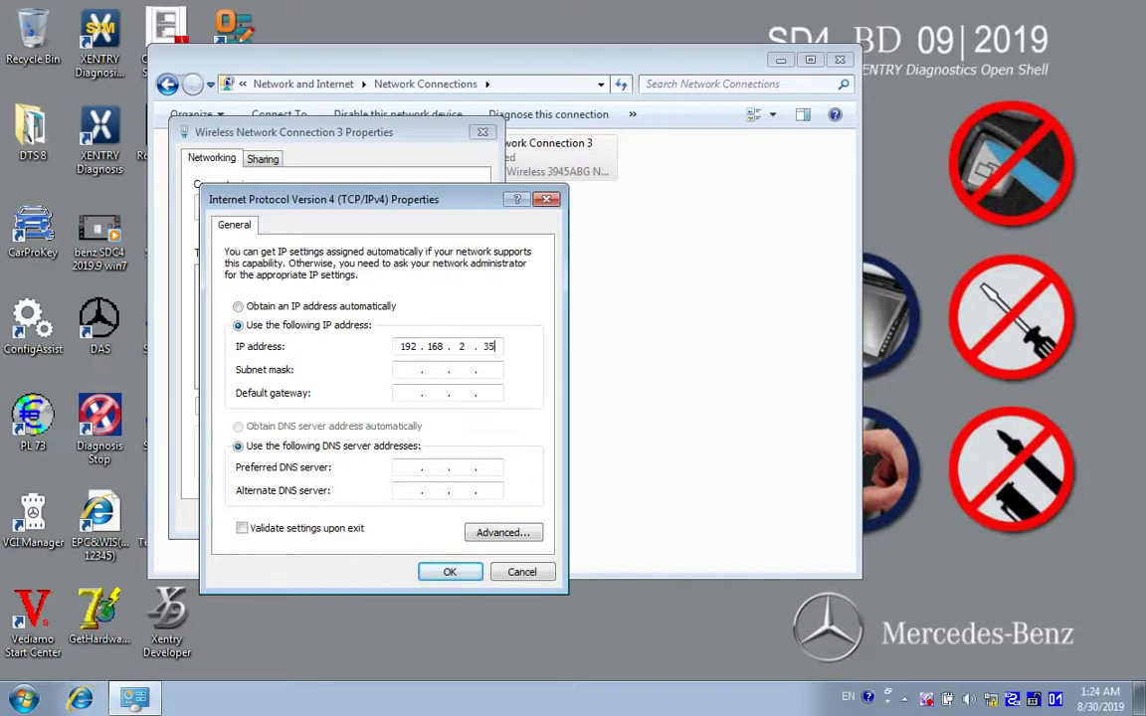
pyautogui.click(405, 341)
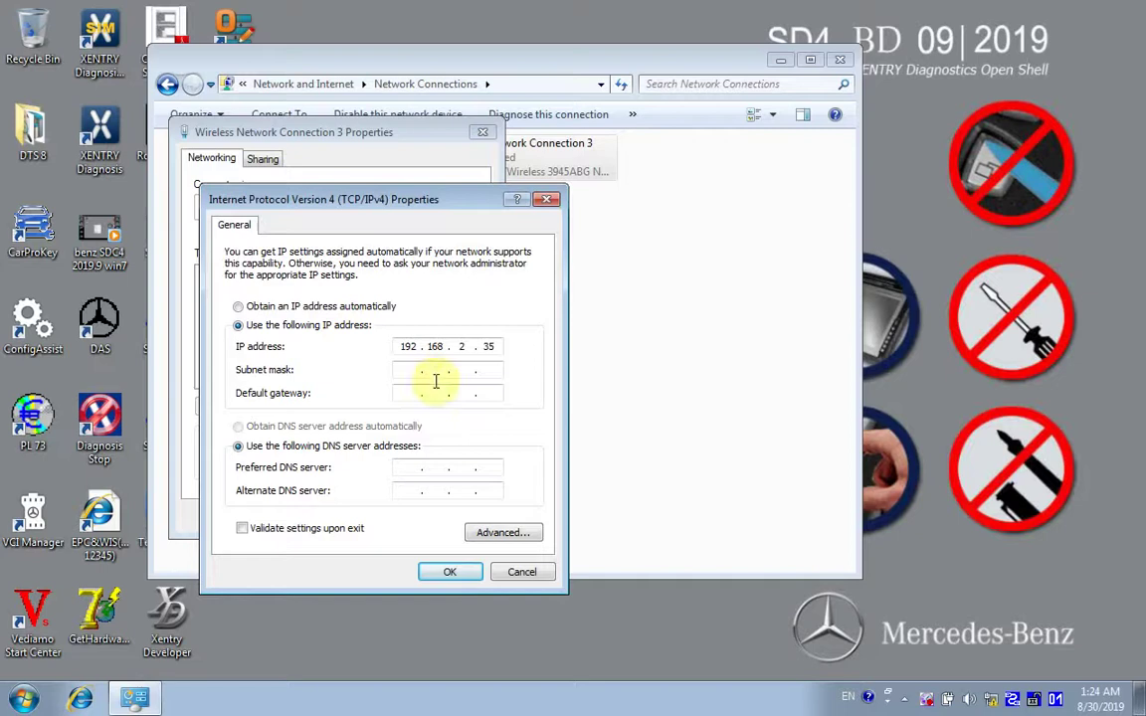
pyautogui.click(402, 370)
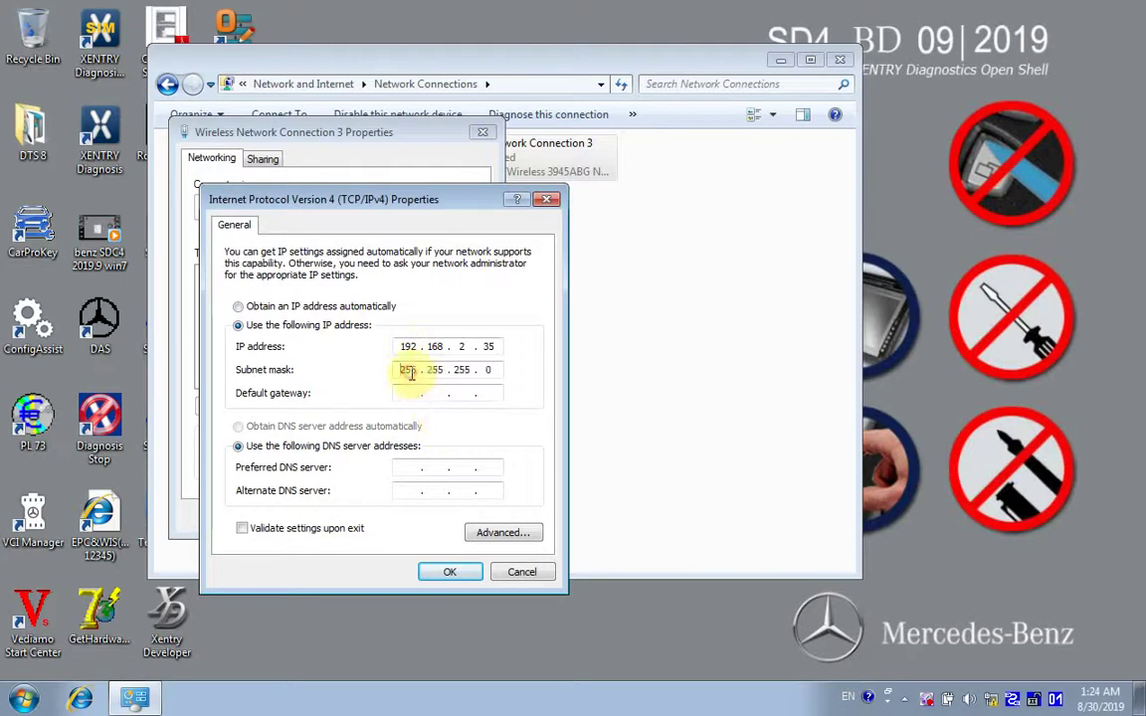
pyautogui.click(449, 572)
pyautogui.click(388, 518)
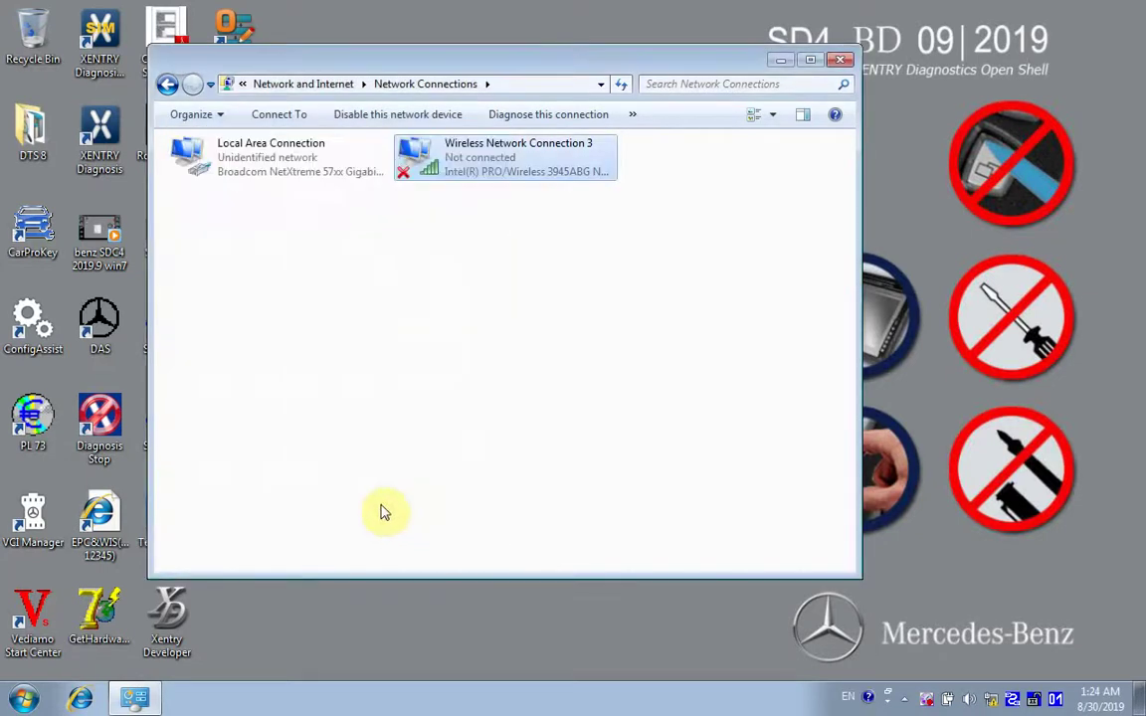
pyautogui.click(841, 60)
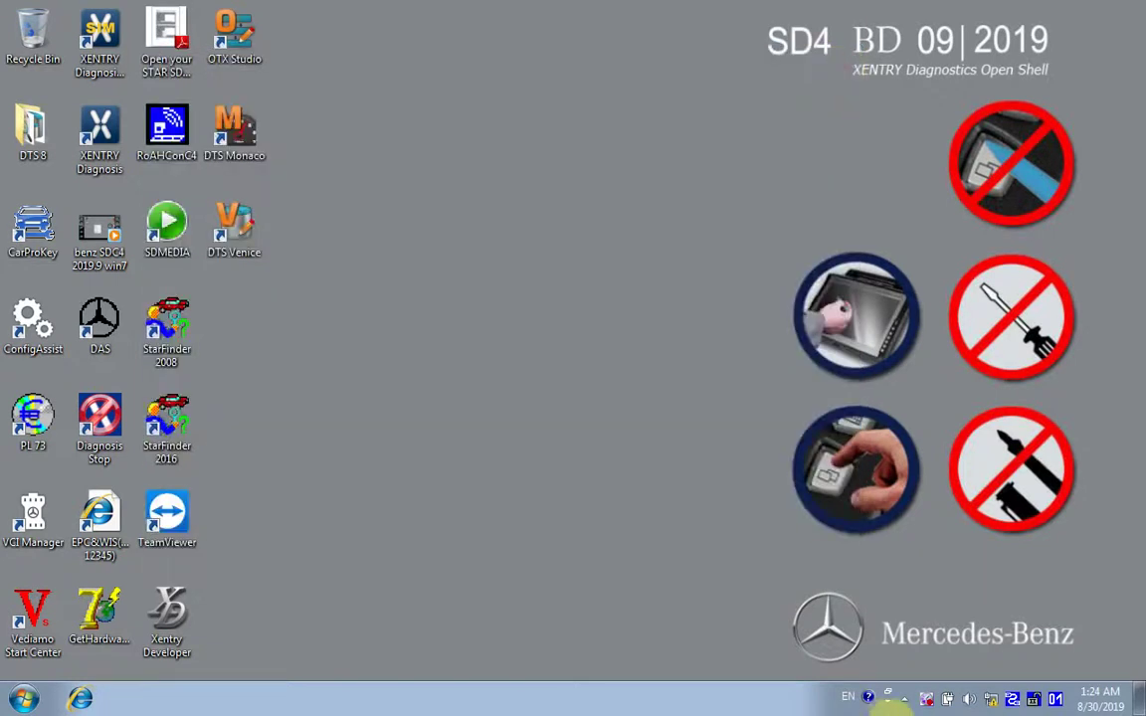
# Step: Open the configuration of device 01 in SDconnect Toolkit administration and enable only its road WLAN parameters, not the workshop ones
pyautogui.rightClick(1035, 702)
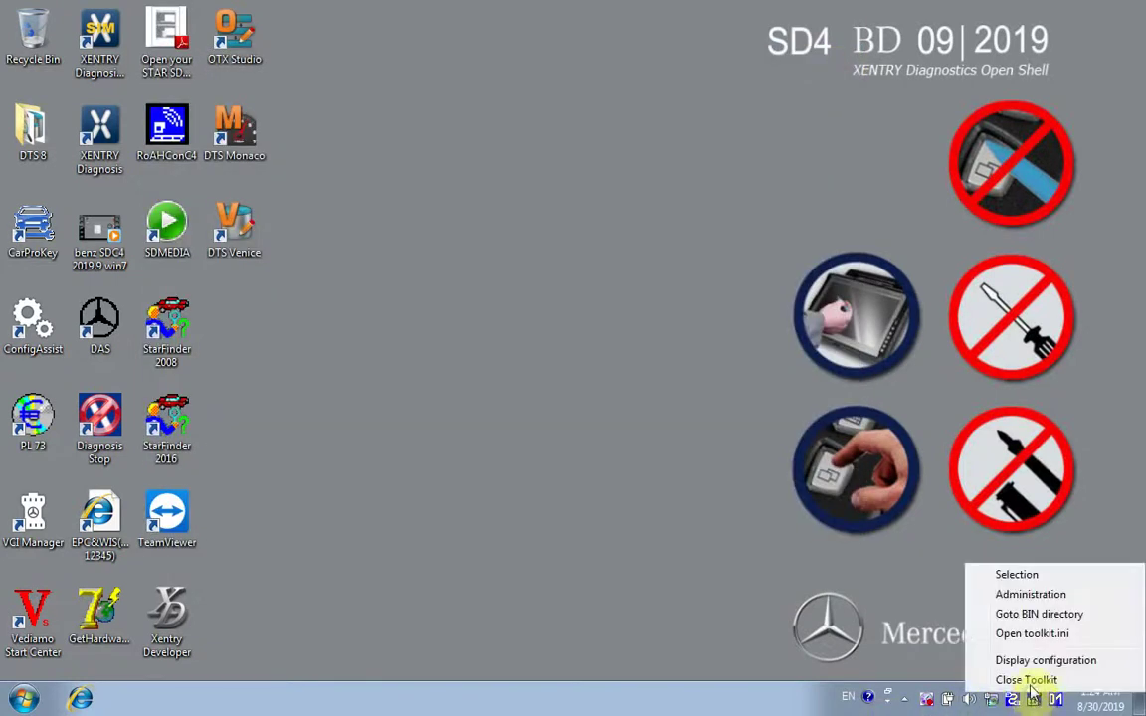
pyautogui.click(1007, 600)
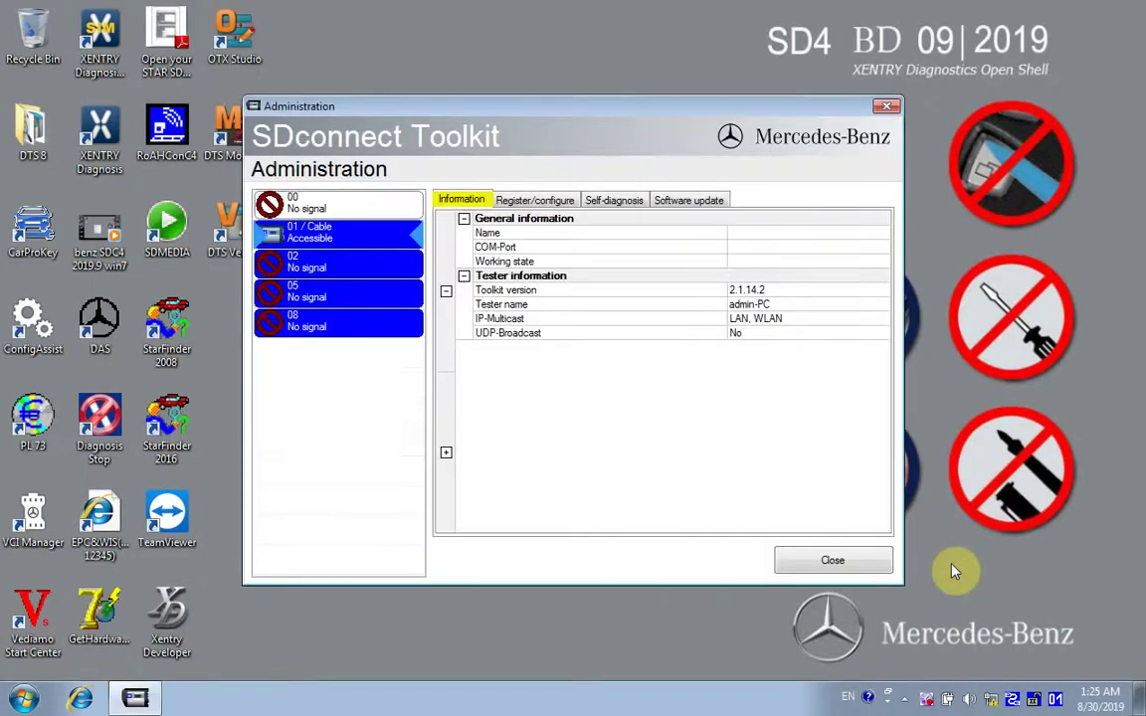
pyautogui.click(390, 237)
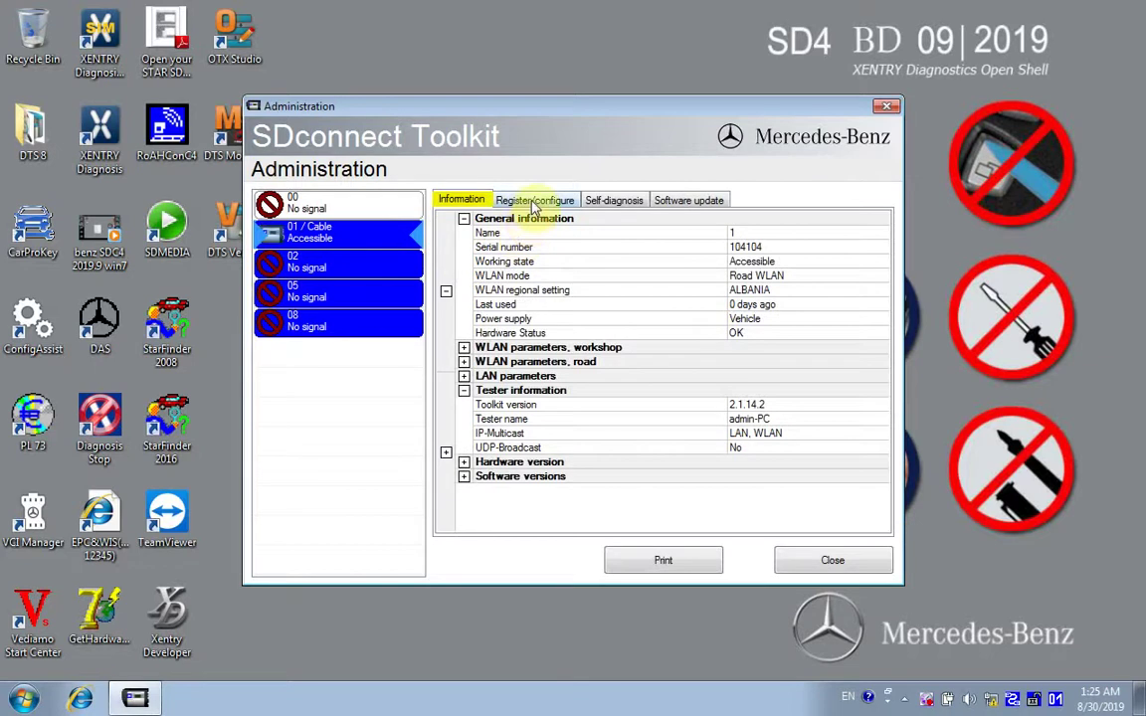
pyautogui.click(534, 201)
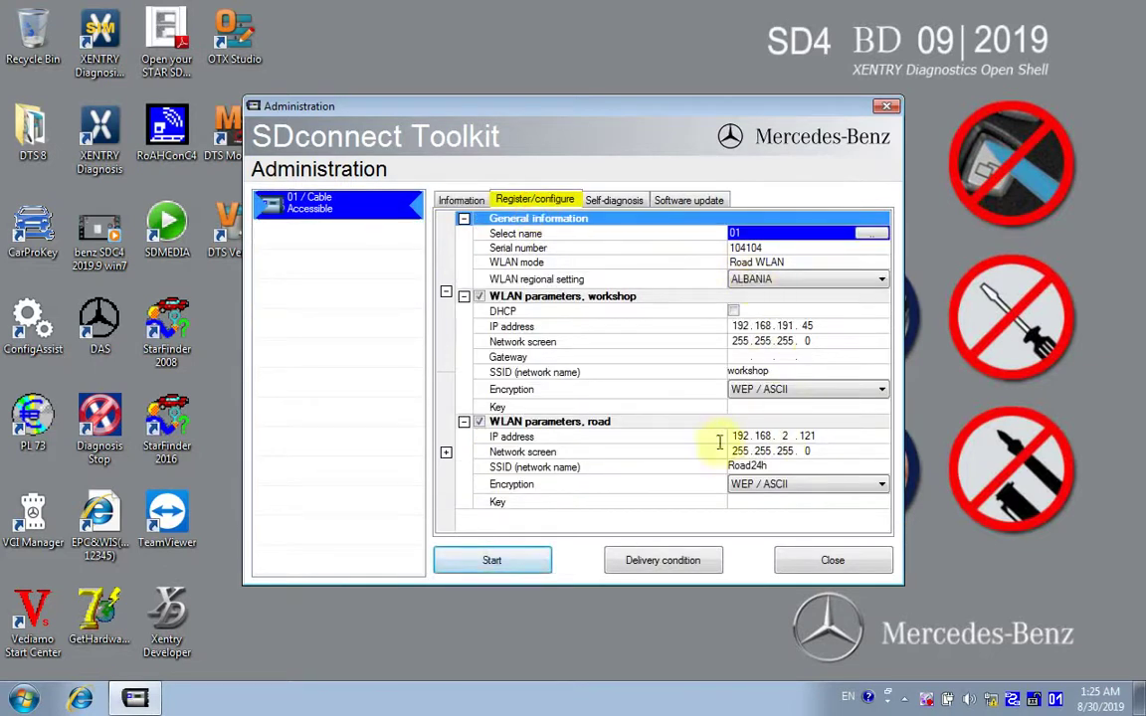
pyautogui.click(479, 296)
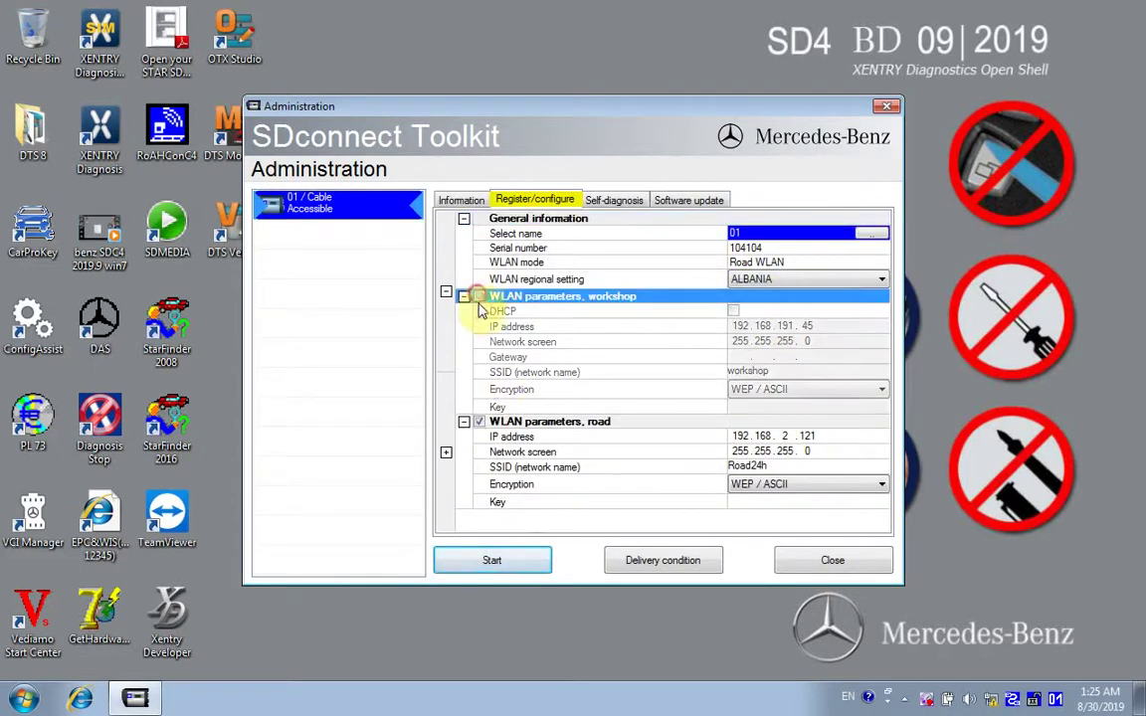
pyautogui.click(478, 422)
# Step: Set the road WLAN encryption to WEP / Hex, enter the WLAN key, apply the configuration to the device and close the toolkit
pyautogui.click(761, 484)
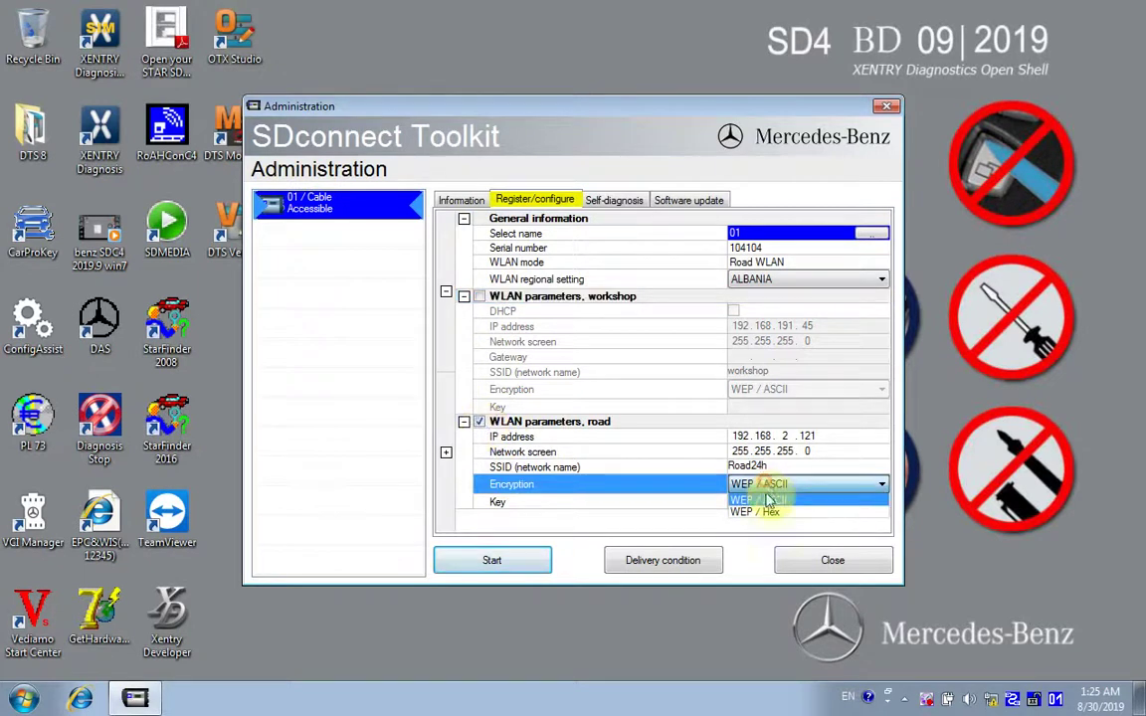
pyautogui.click(766, 513)
pyautogui.click(761, 500)
pyautogui.write('aaaaaaaaaaaaaaaaaaaaaaaaaa')
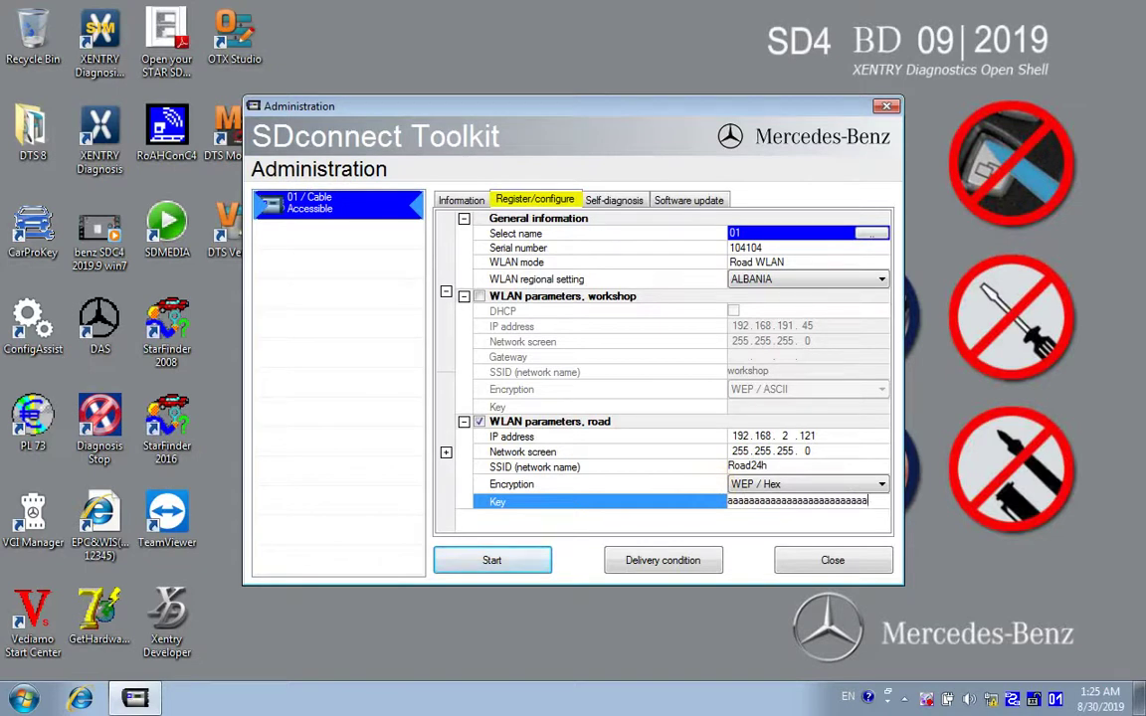
pyautogui.click(532, 561)
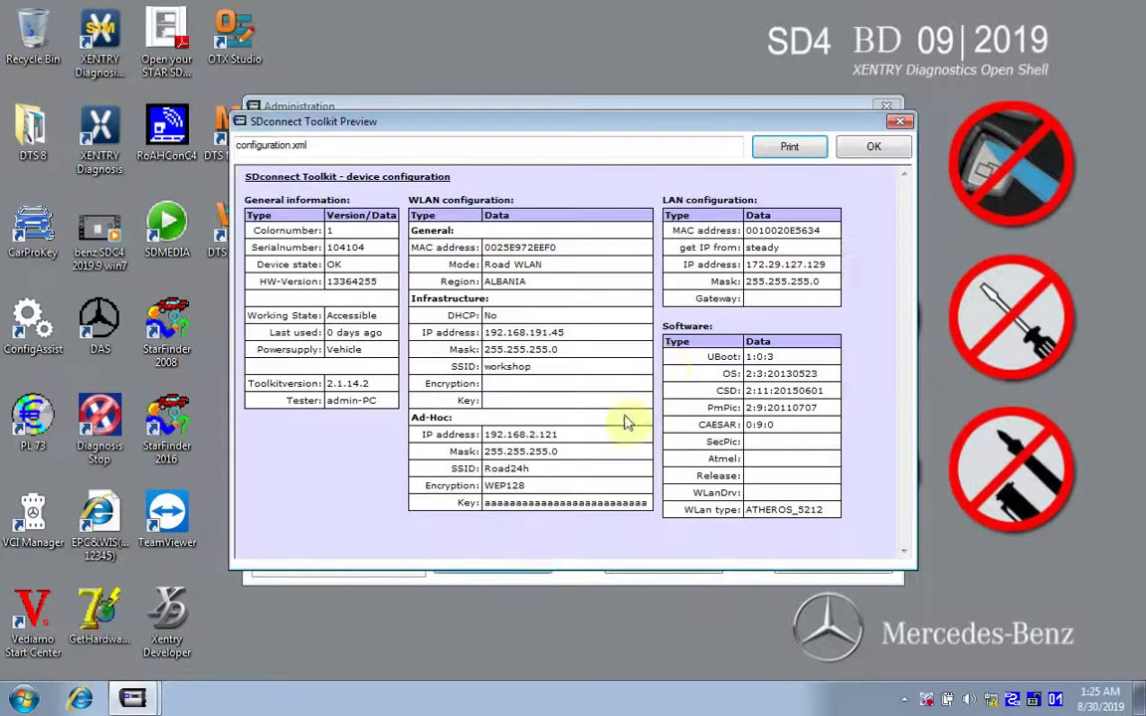
pyautogui.click(865, 146)
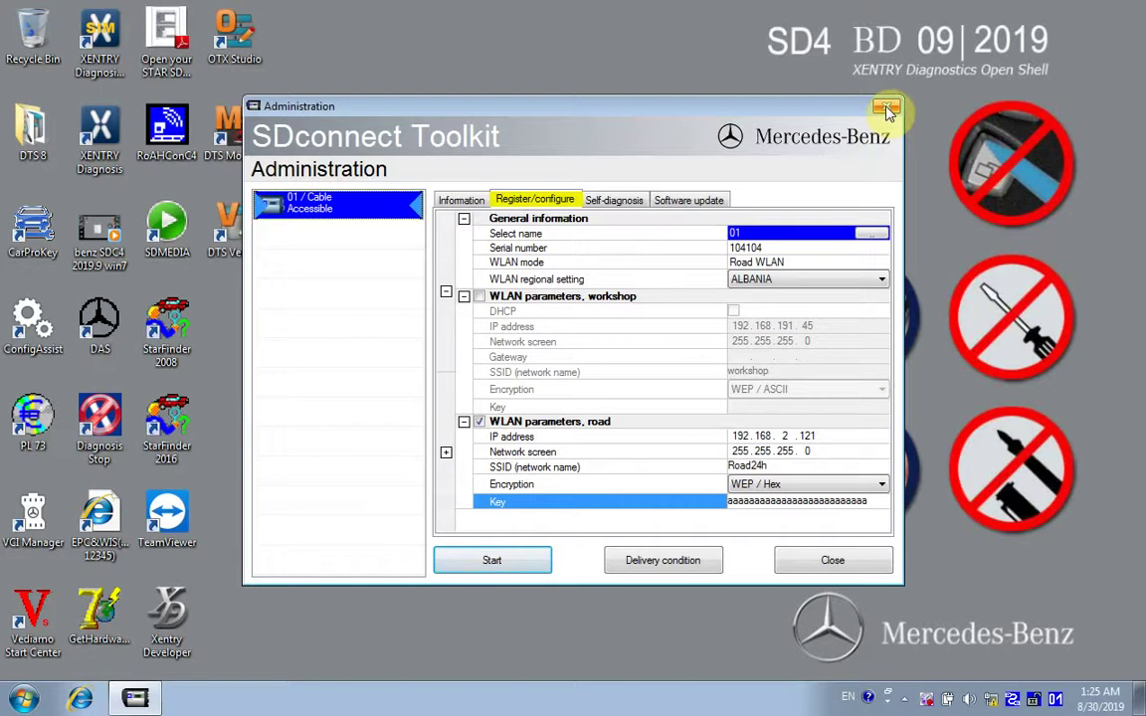
pyautogui.click(887, 107)
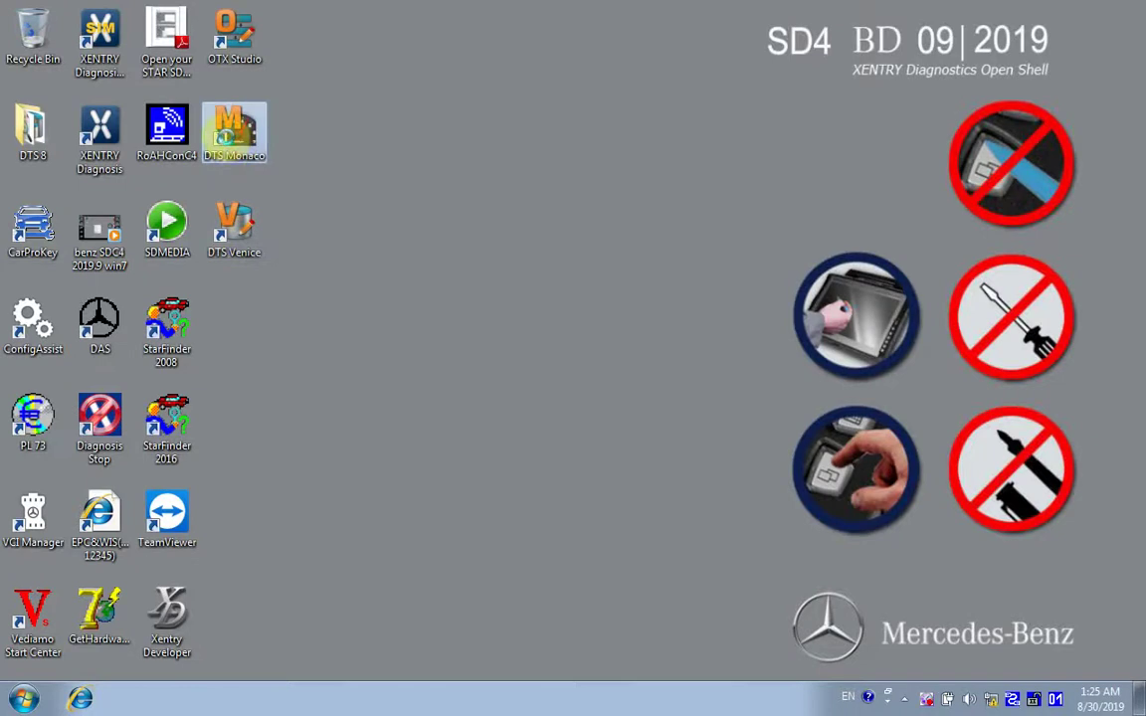
# Step: Launch DTS Monaco from the desktop, accept the liability warning to view the start page, and close the program
pyautogui.rightClick(228, 145)
pyautogui.click(273, 150)
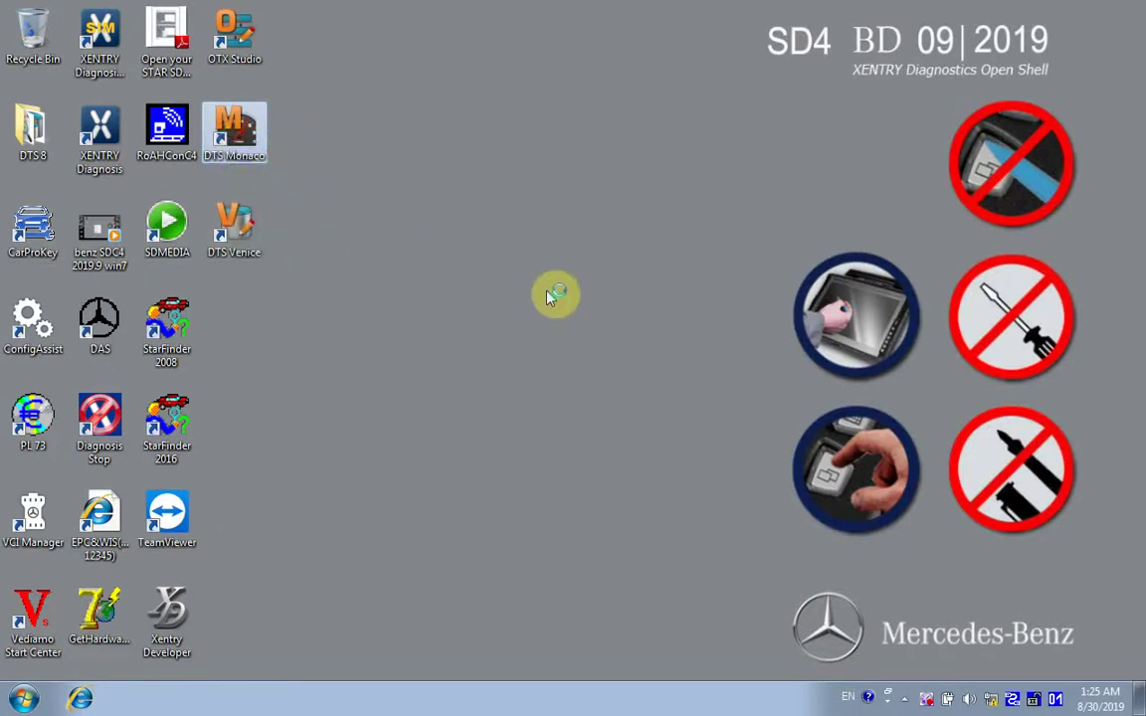
pyautogui.click(512, 449)
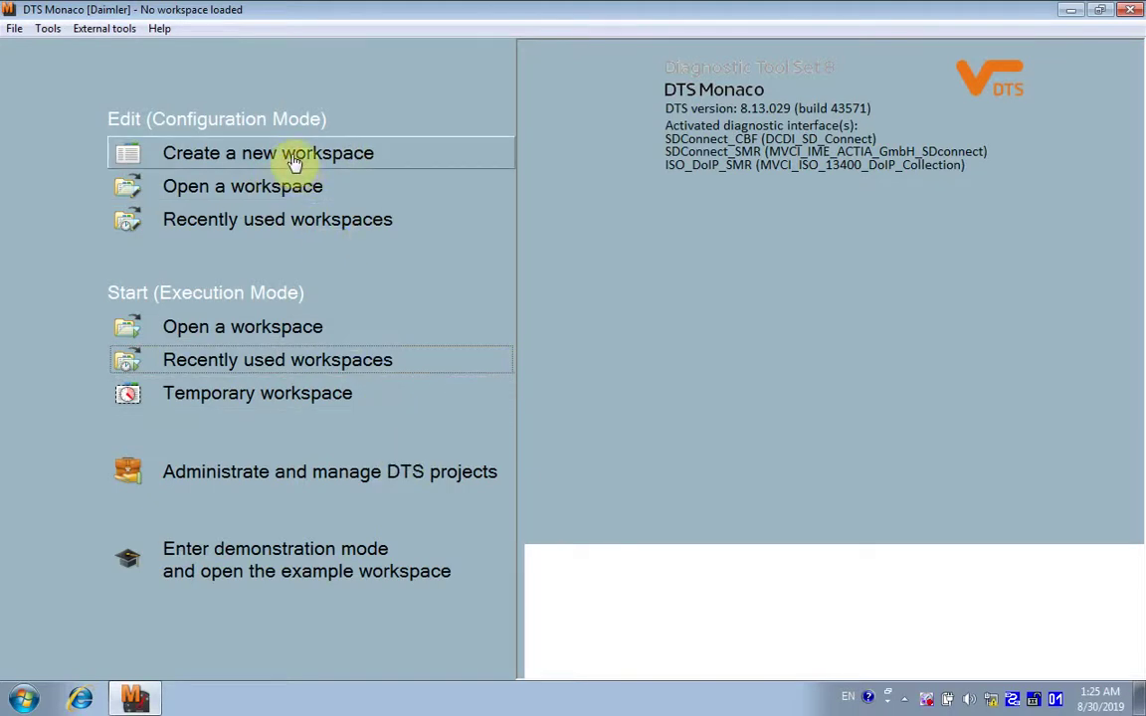
pyautogui.click(1137, 12)
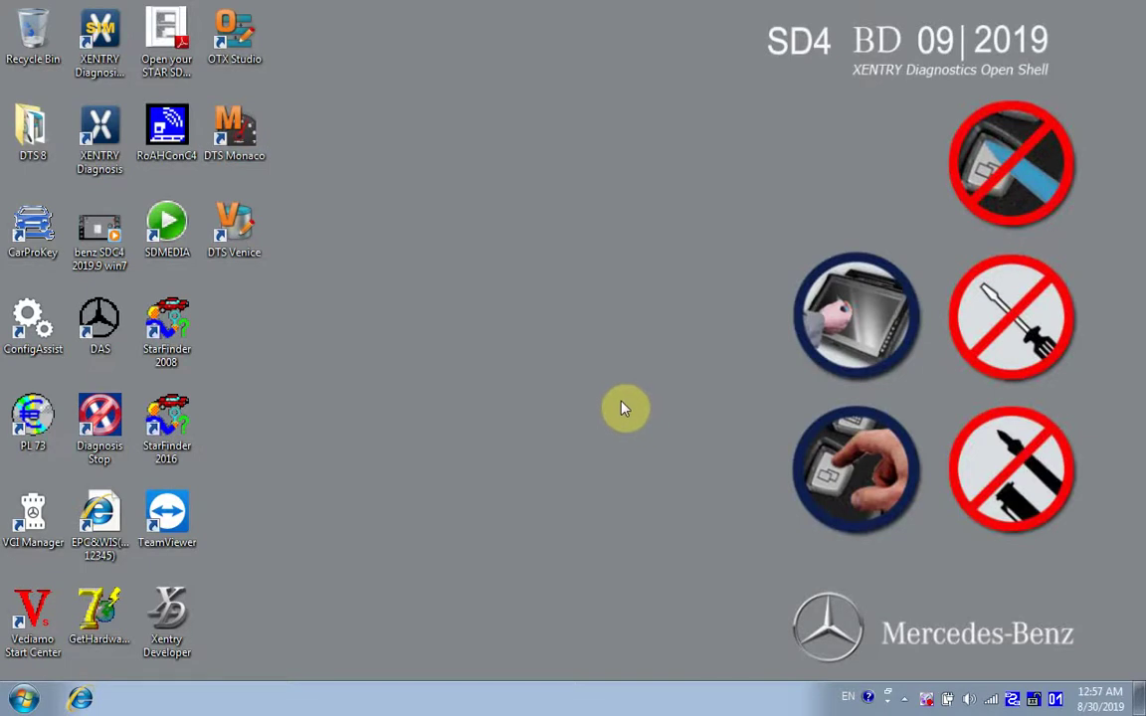
# Step: Start DTS Monaco and accept its warning and limitation of liability
pyautogui.rightClick(236, 149)
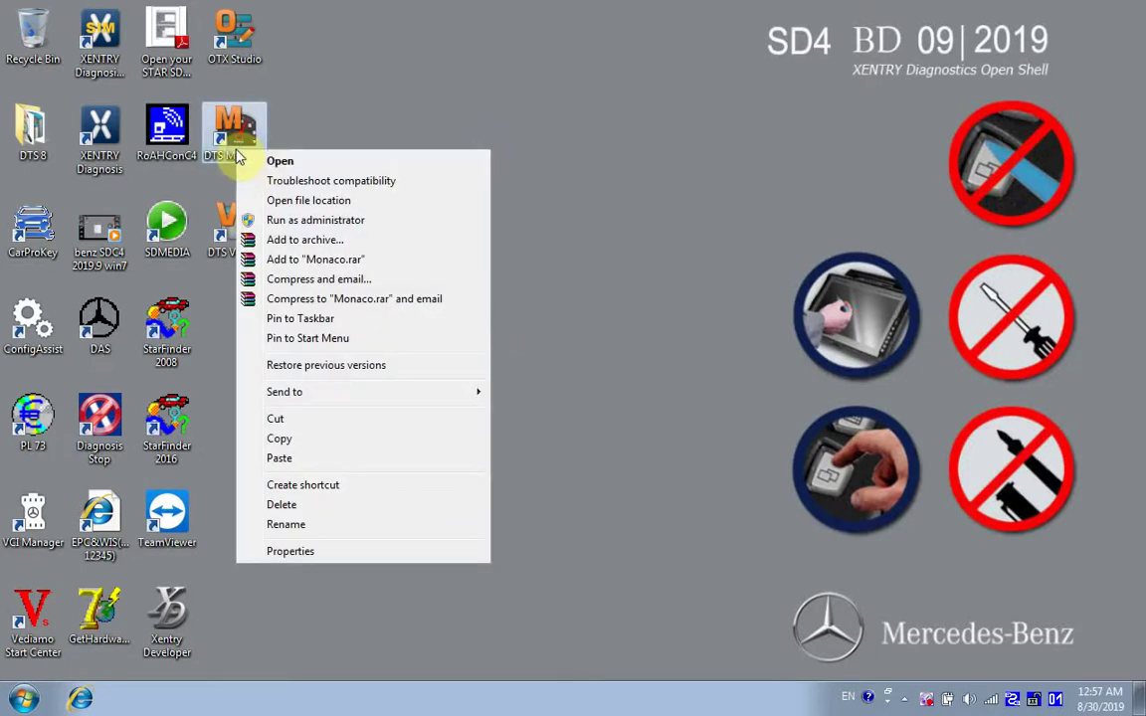
pyautogui.click(278, 162)
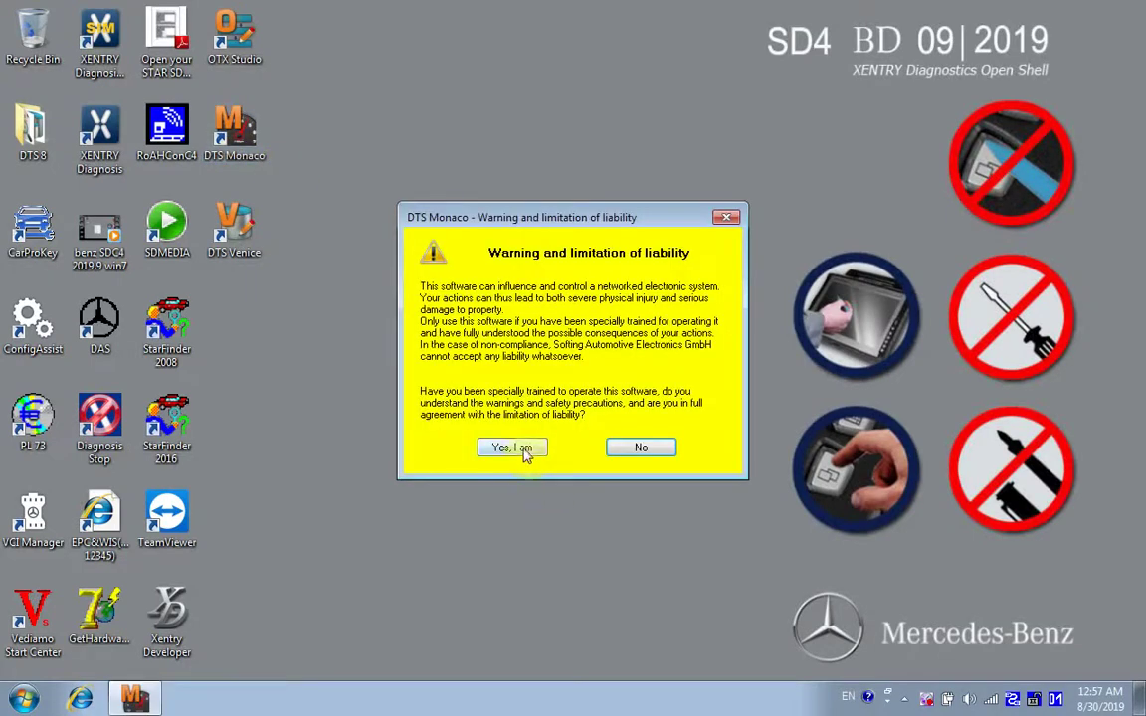
pyautogui.click(522, 448)
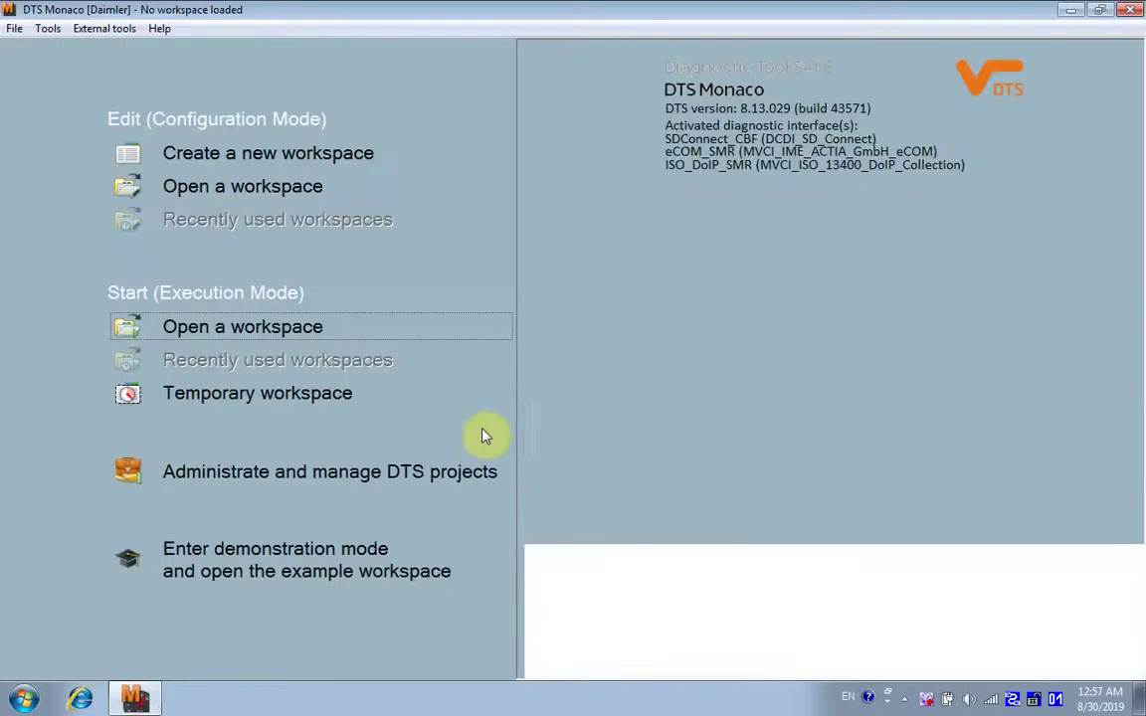
# Step: View the program's version information in the About DTS Monaco dialog and close it
pyautogui.click(159, 29)
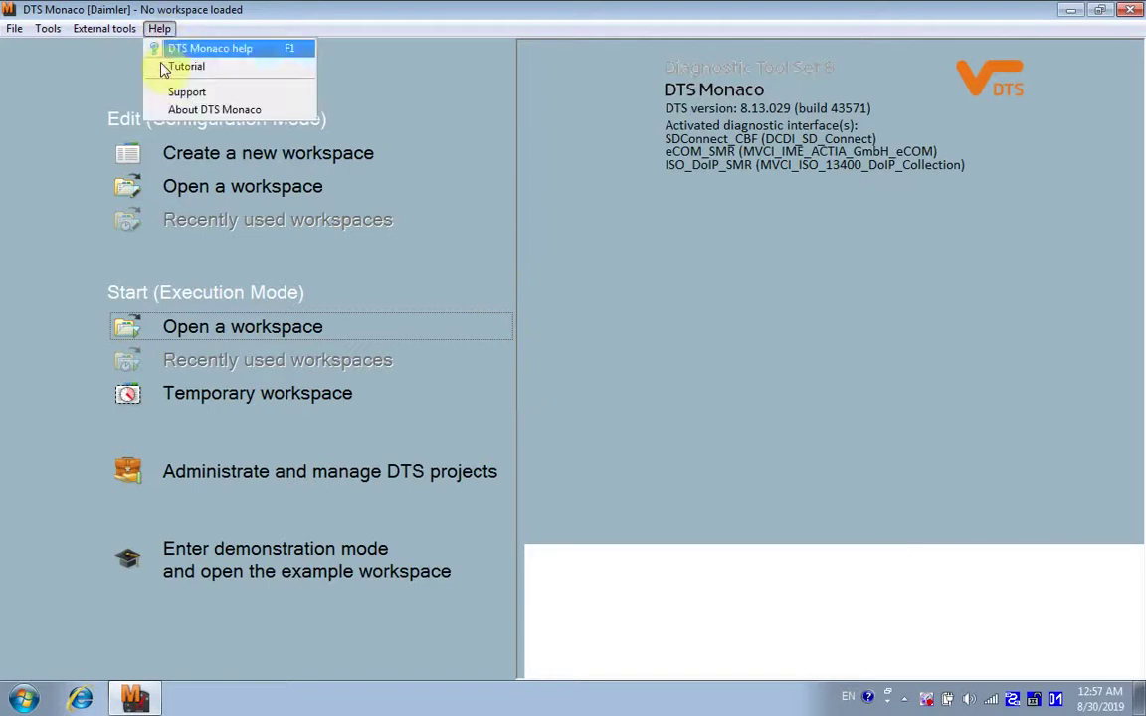
pyautogui.click(189, 111)
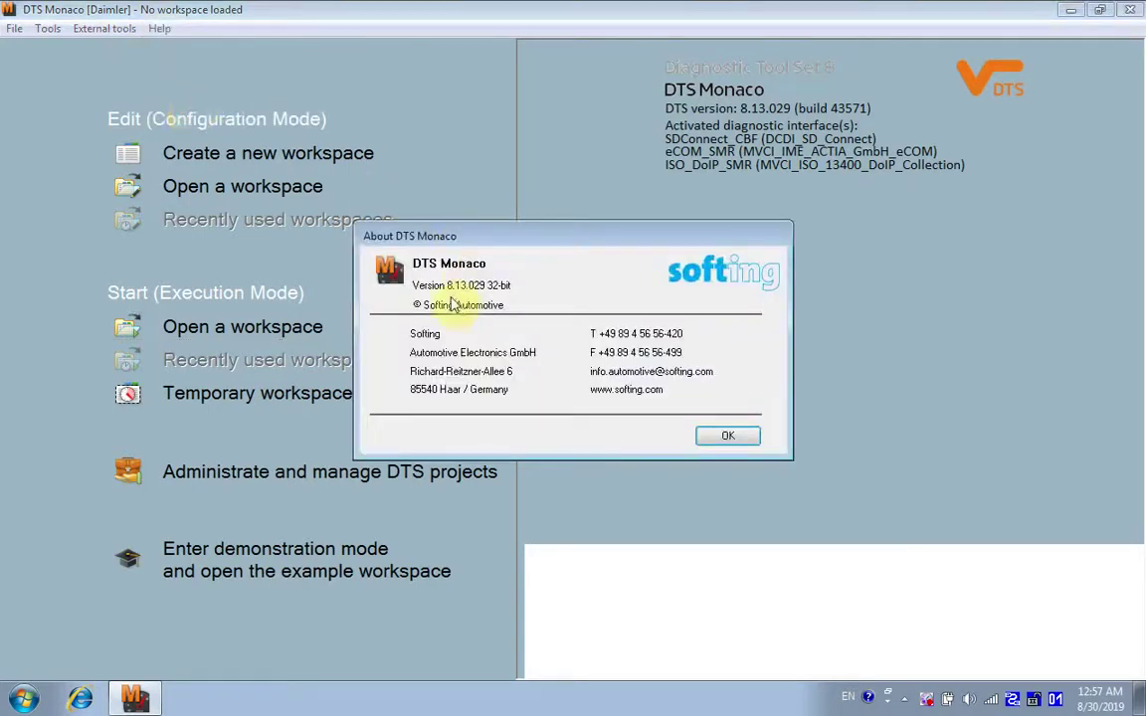
pyautogui.click(728, 438)
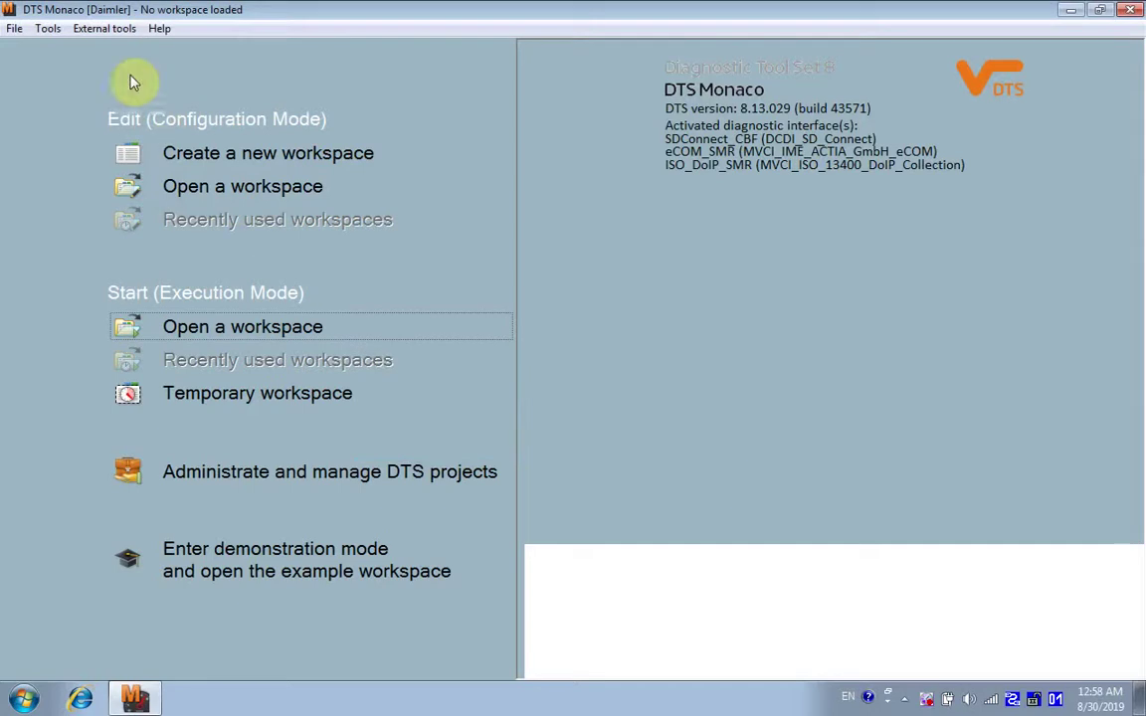
# Step: Open Daimler Project and ECU Management, check the update mode options for projects and ECUs, keep Manual update, and close it
pyautogui.click(48, 28)
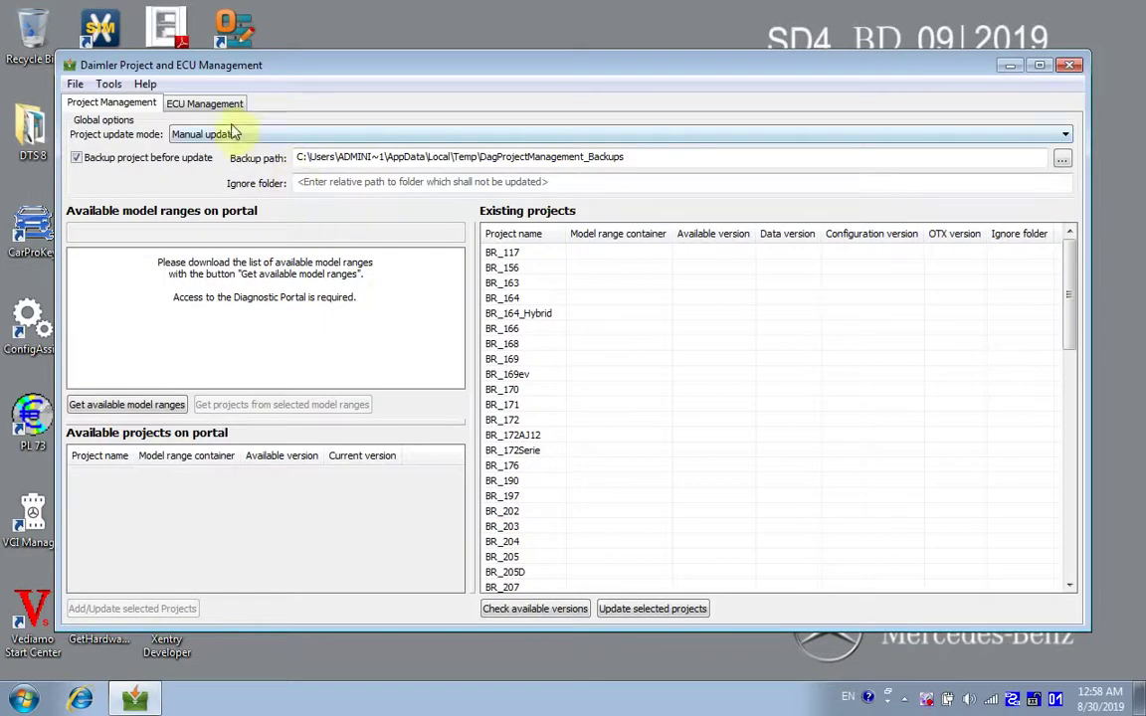
pyautogui.click(221, 137)
pyautogui.click(202, 172)
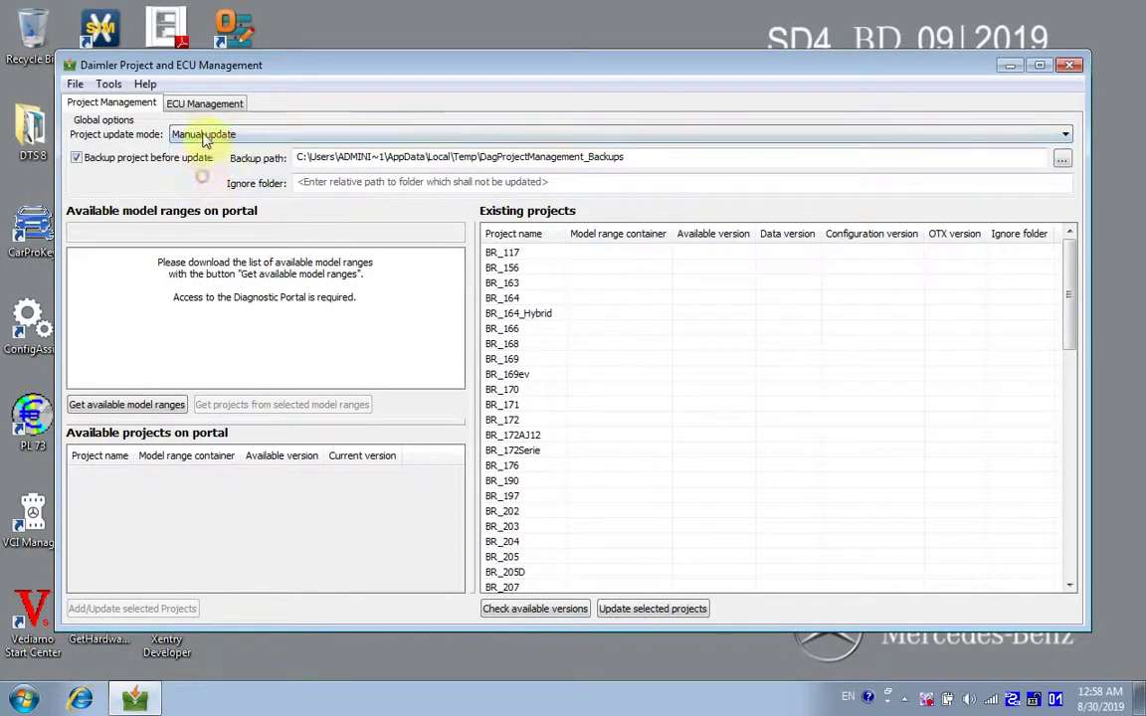
pyautogui.click(199, 104)
pyautogui.click(211, 137)
pyautogui.click(199, 175)
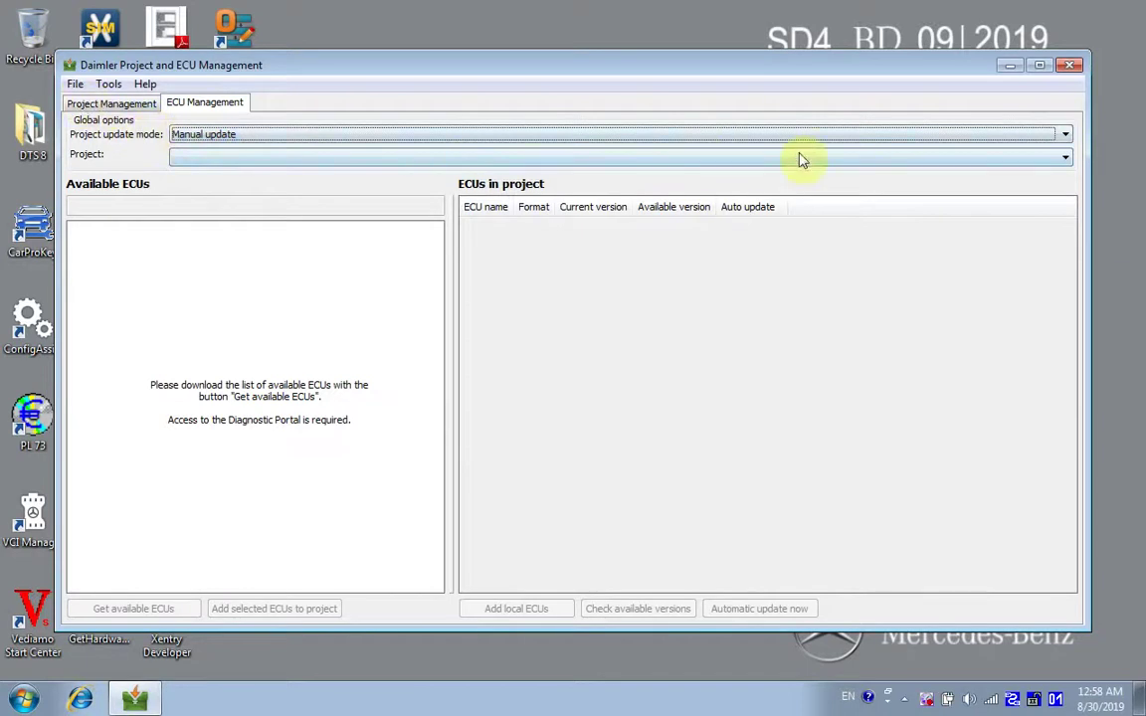
pyautogui.click(1068, 66)
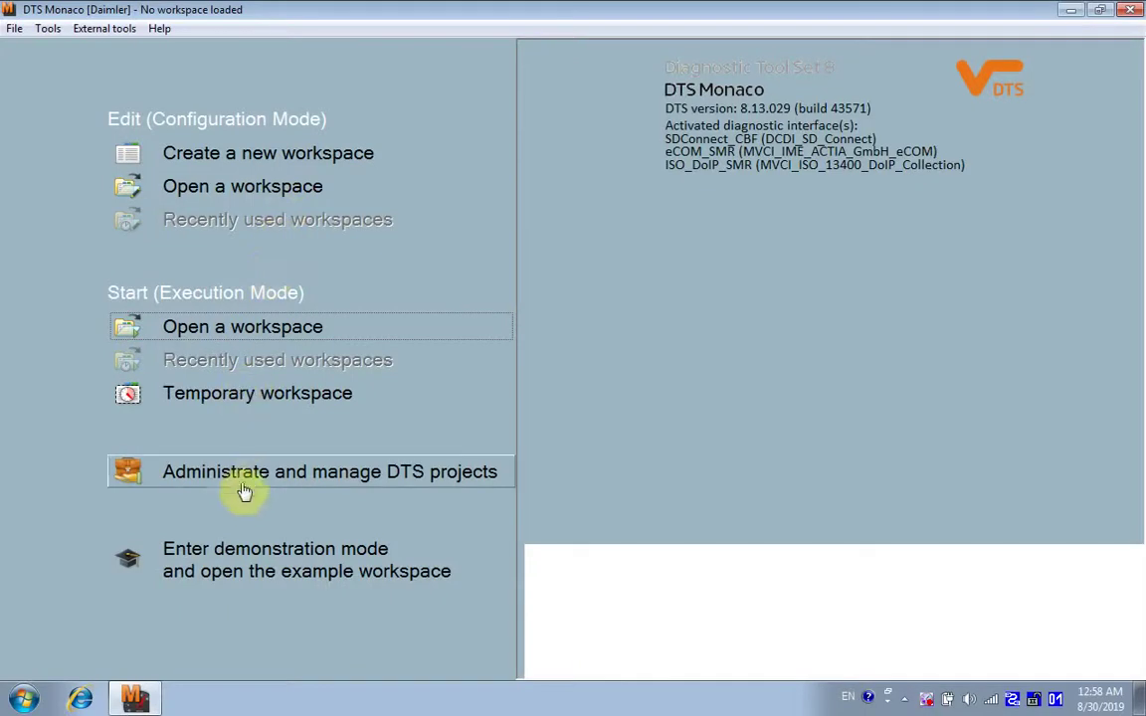
# Step: Open the DTS project administration in System Configurator and review the system settings for directories, language, interfaces and CBF interfaces
pyautogui.click(243, 491)
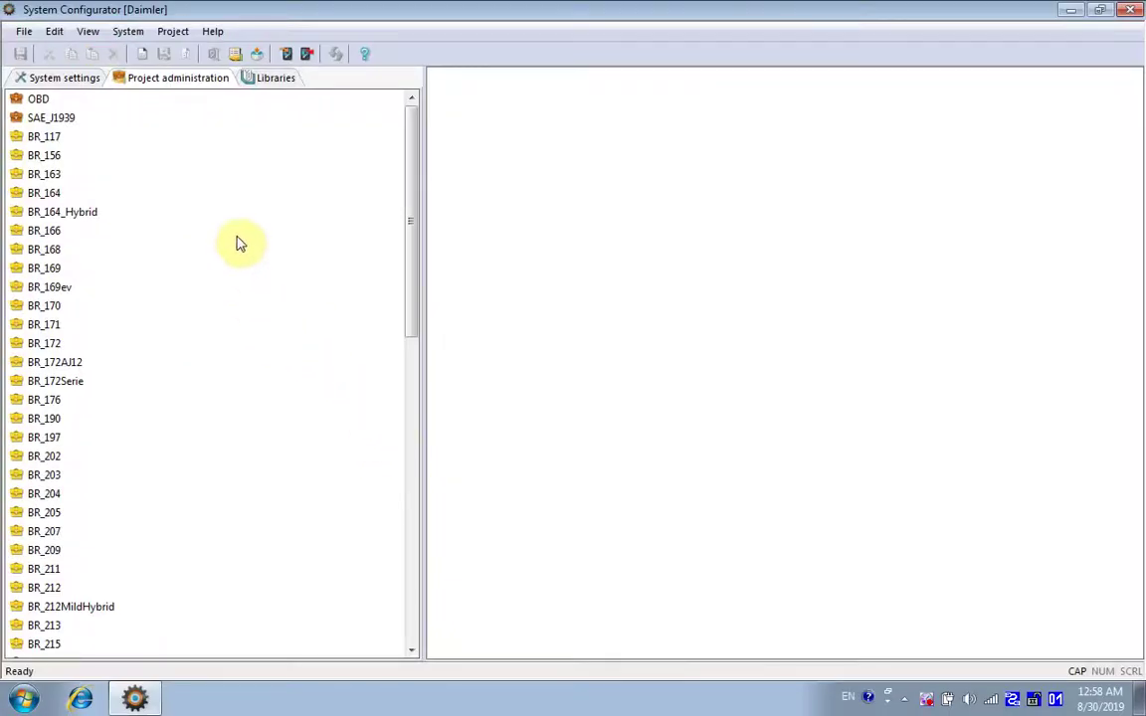
pyautogui.click(77, 84)
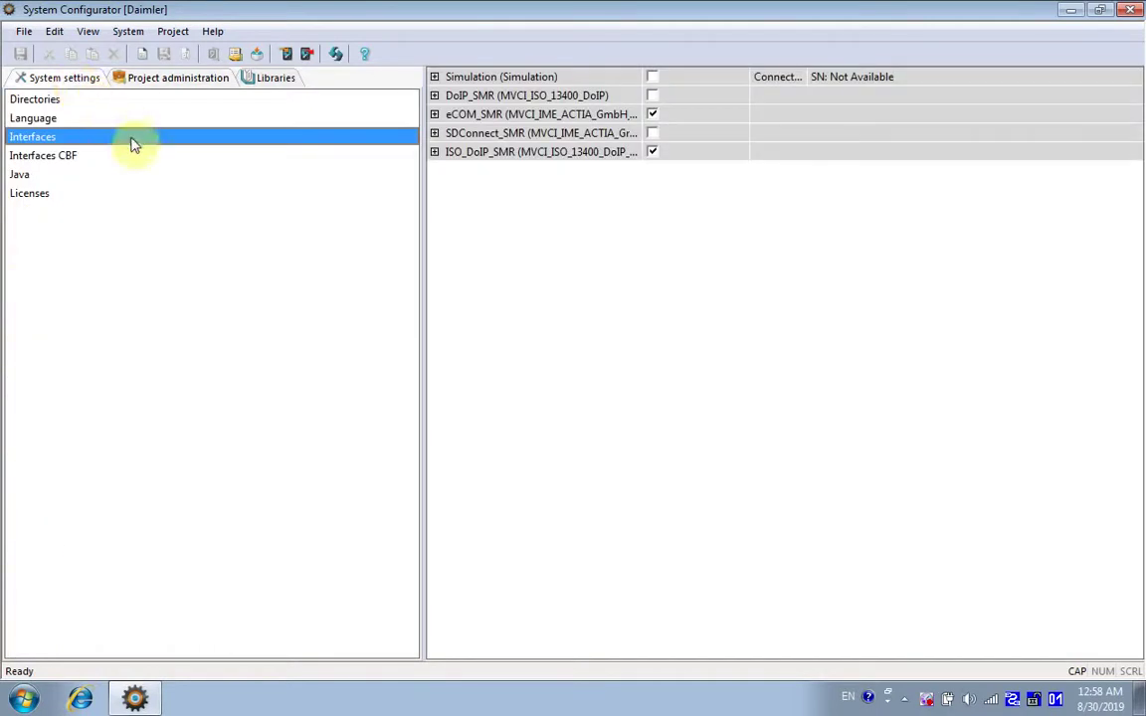
pyautogui.click(28, 100)
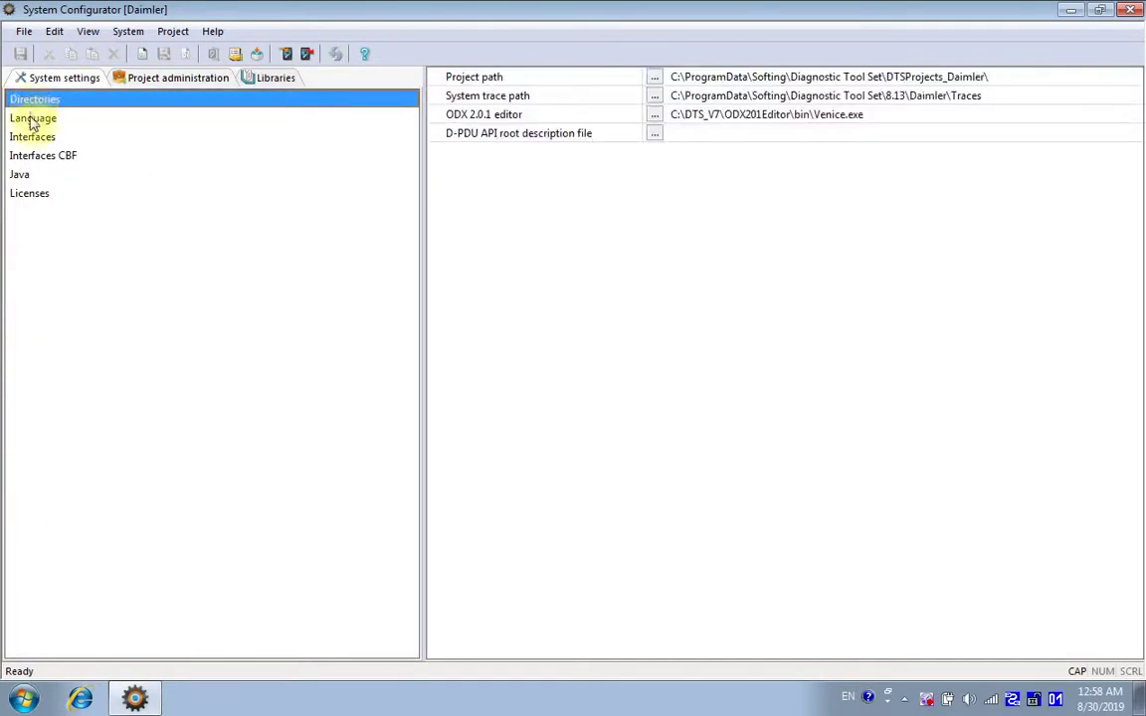
pyautogui.click(32, 122)
pyautogui.click(35, 140)
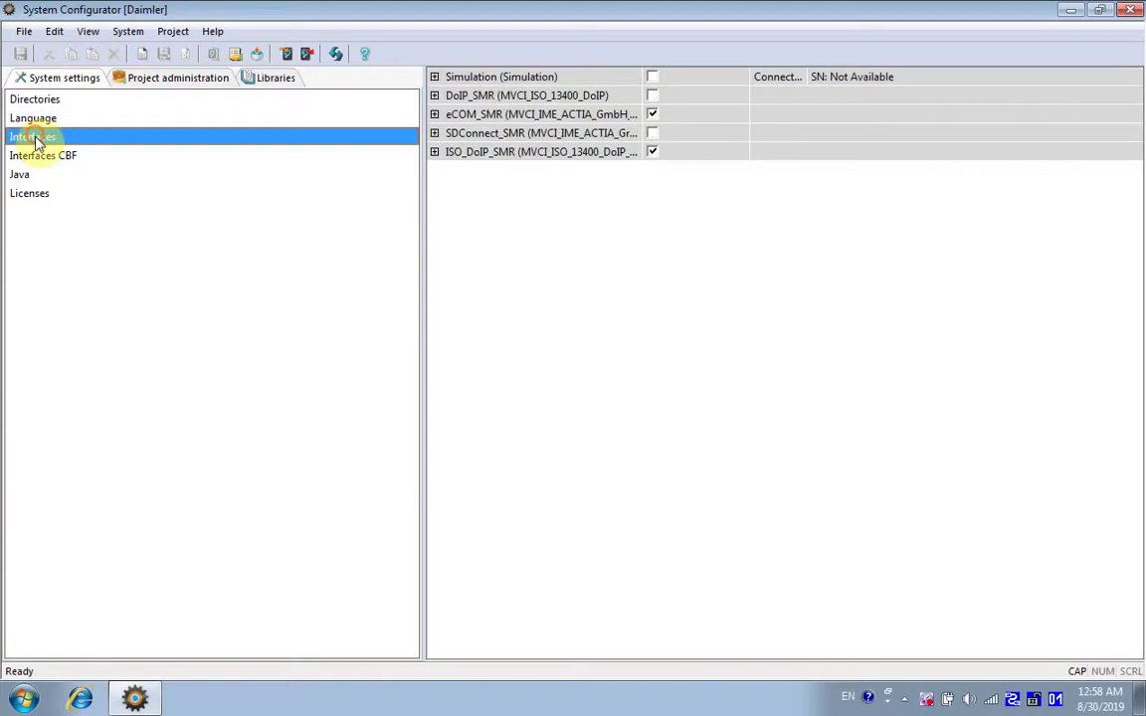
pyautogui.click(40, 156)
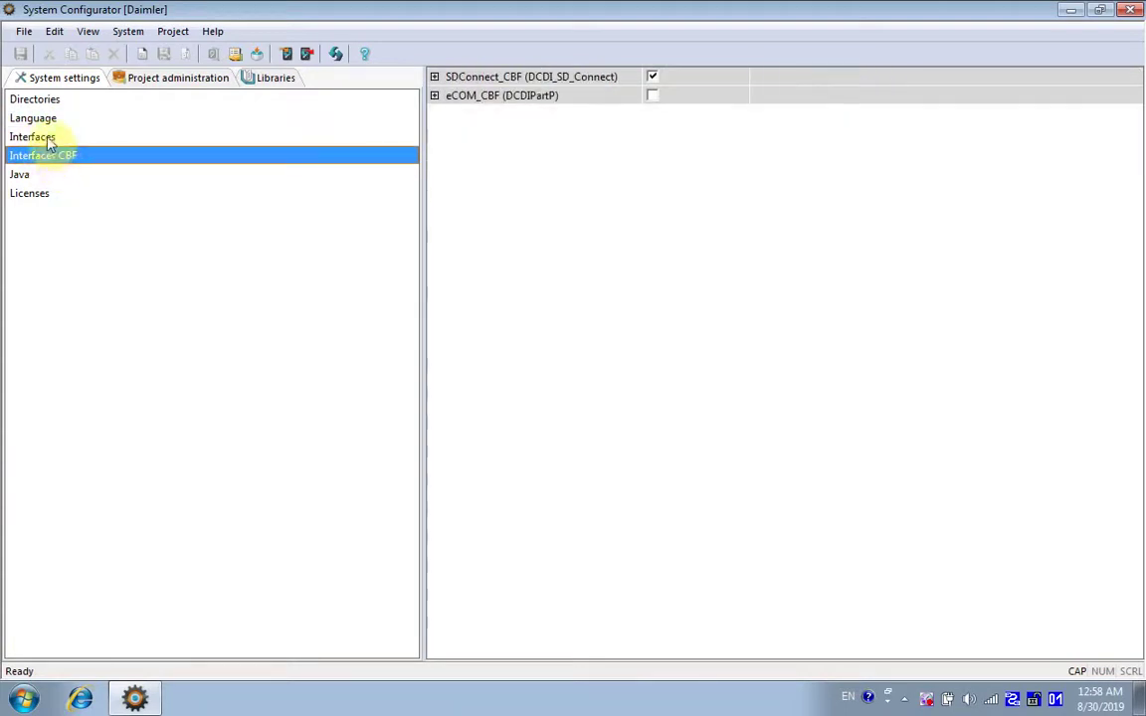
# Step: Enable the SDConnect_SMR interface in place of eCOM_SMR and inspect its parameters and physical links
pyautogui.click(44, 137)
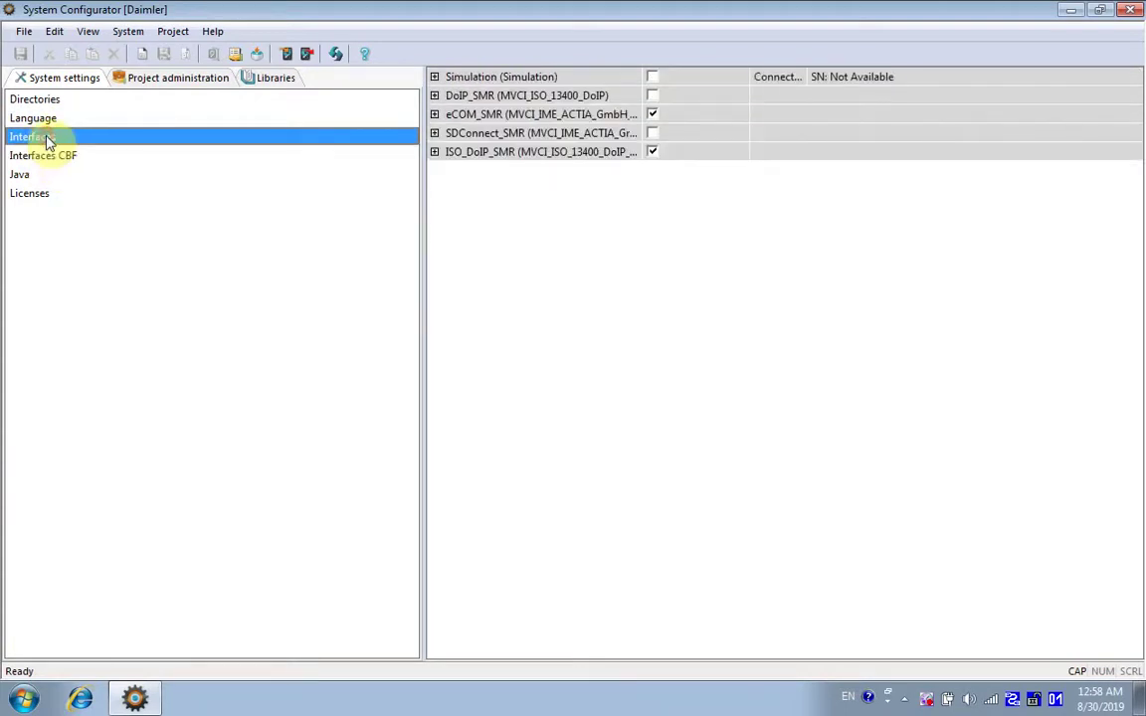
pyautogui.click(653, 133)
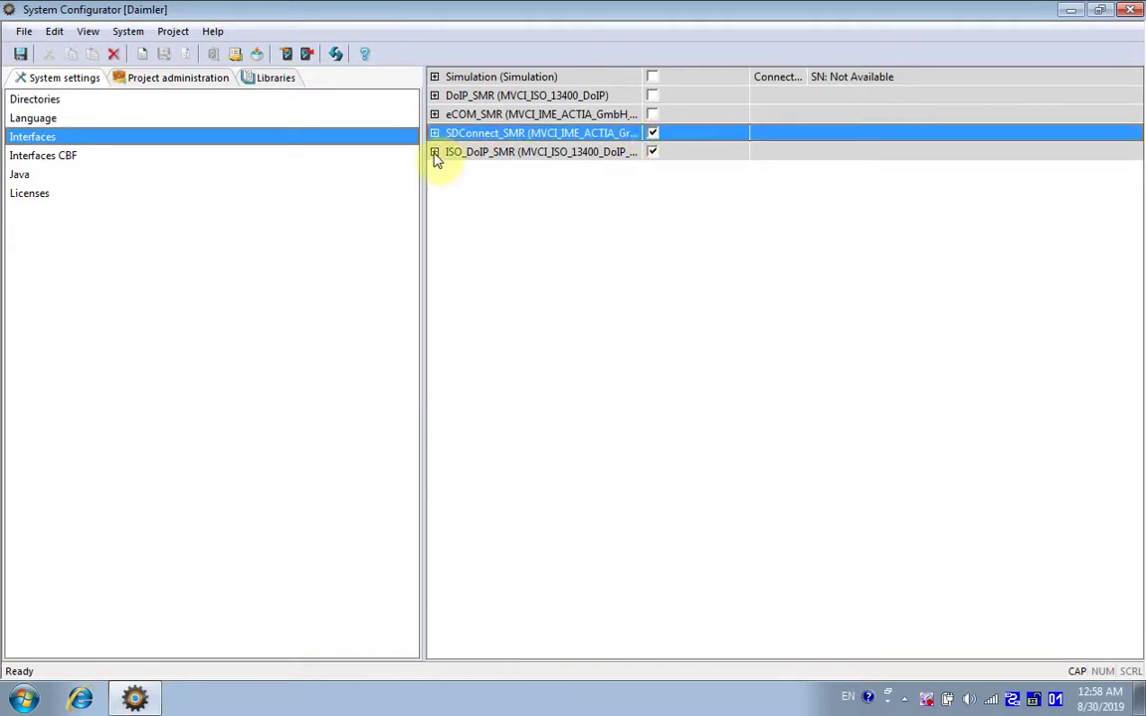
pyautogui.click(435, 133)
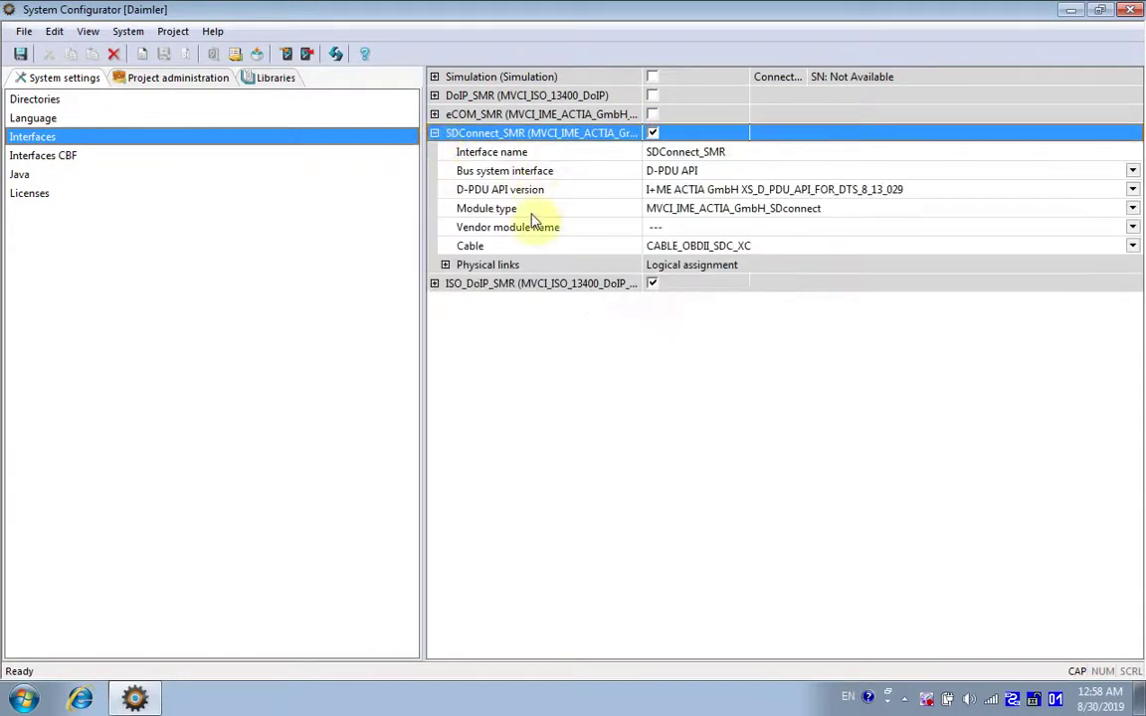
pyautogui.click(445, 264)
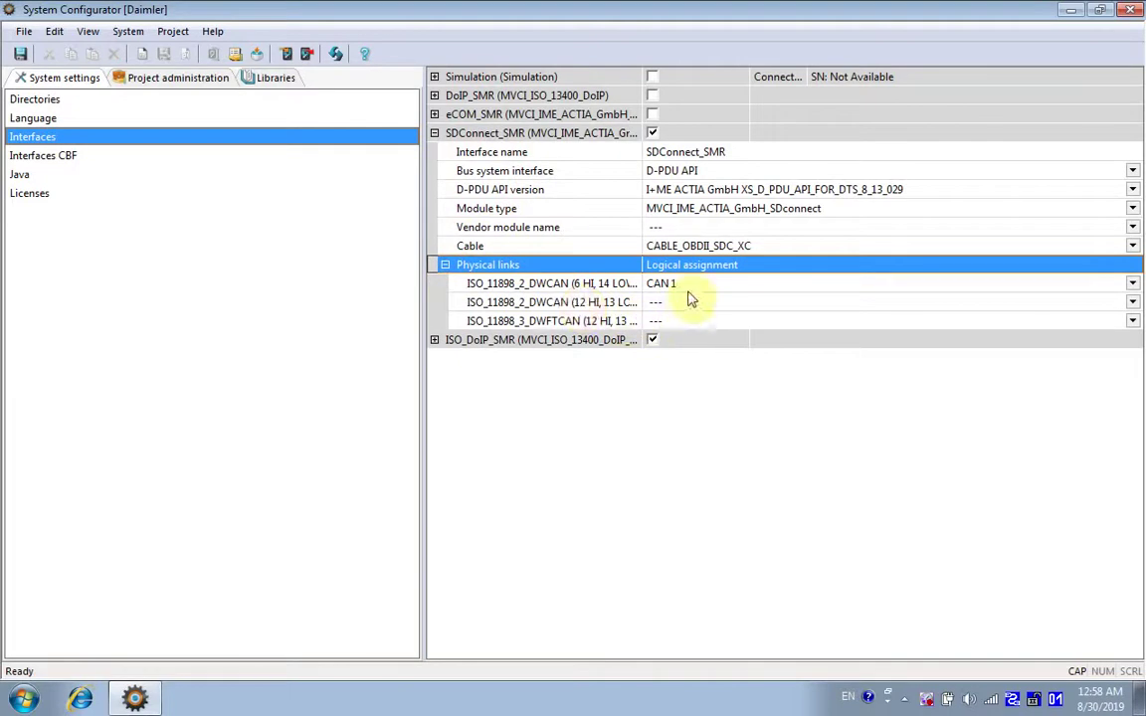
pyautogui.click(444, 264)
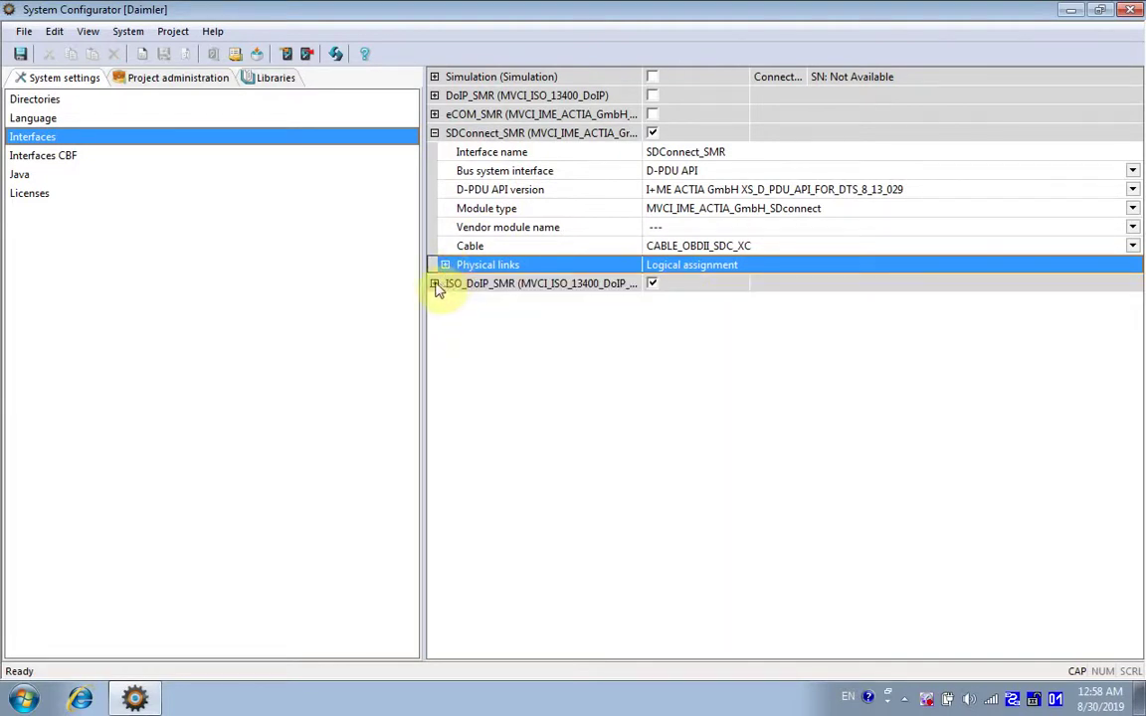
# Step: Inspect the ISO_DoIP_SMR interface's parameters and physical links, and collapse the expanded interface details
pyautogui.click(435, 283)
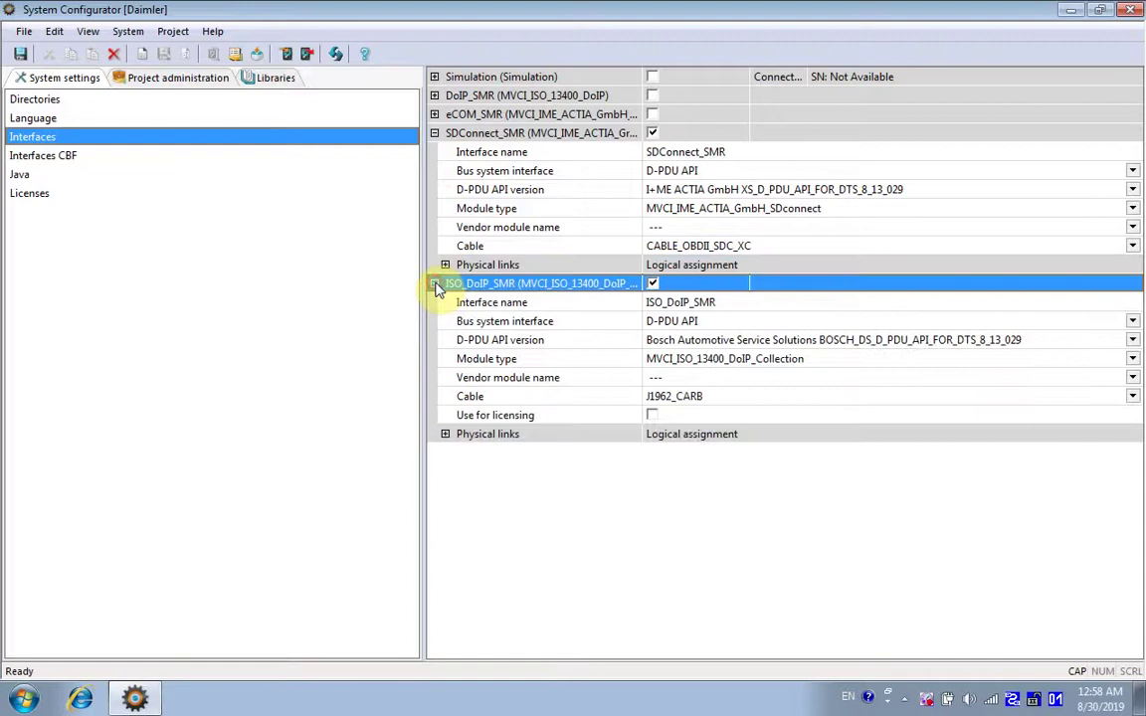
pyautogui.click(445, 435)
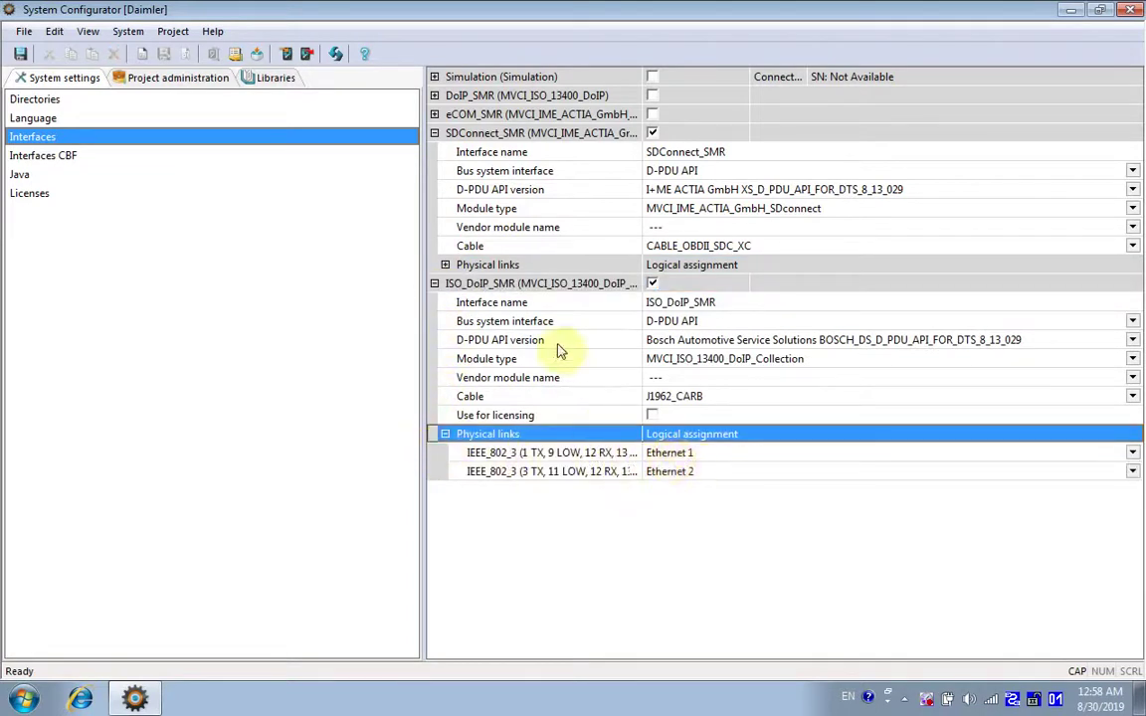
pyautogui.click(435, 133)
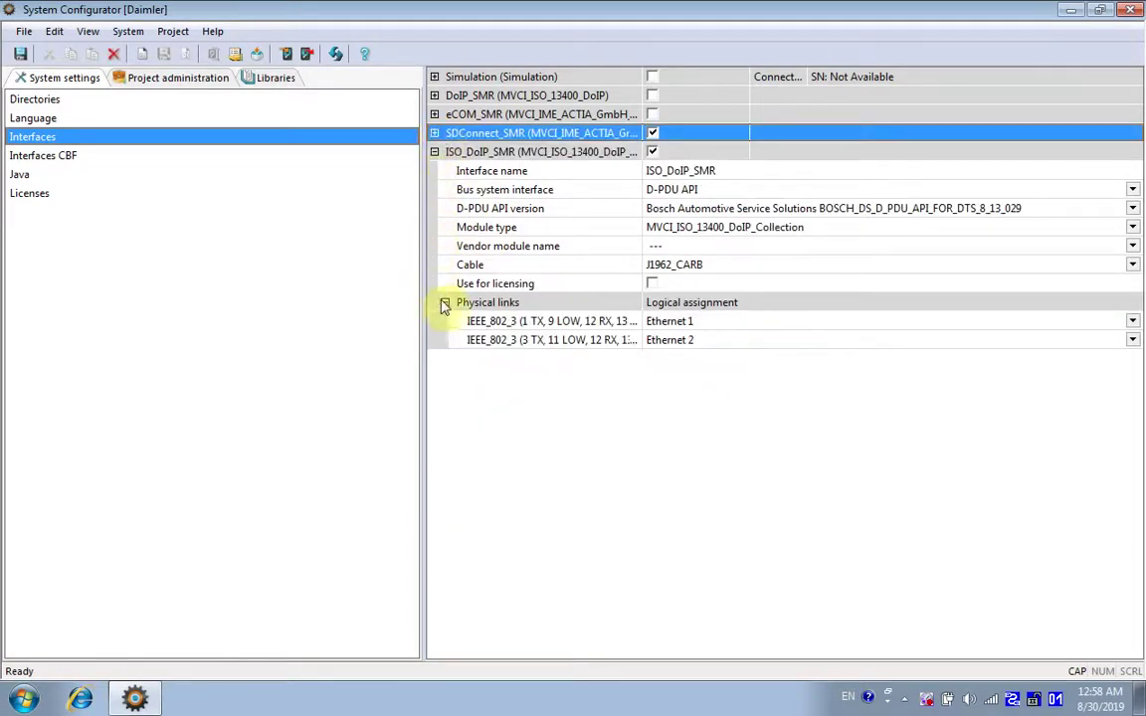
pyautogui.click(445, 302)
pyautogui.click(435, 151)
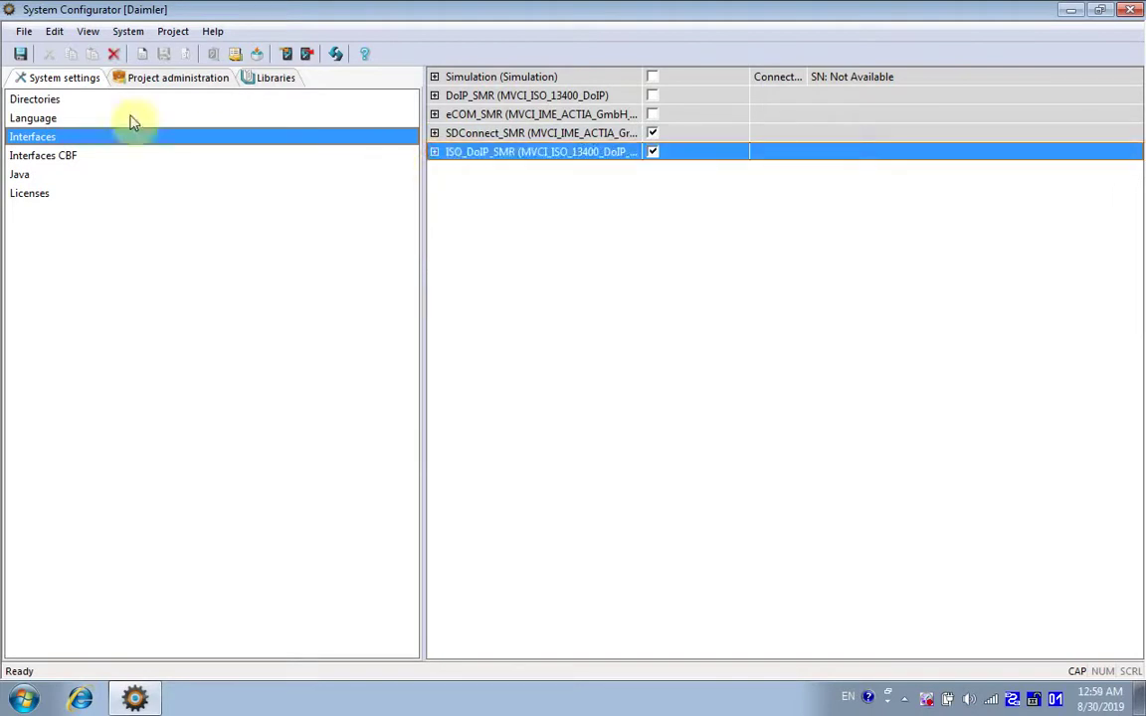
# Step: Start a new project in the project administration using modular optimized databases (*.SMR-*) as its type
pyautogui.click(124, 80)
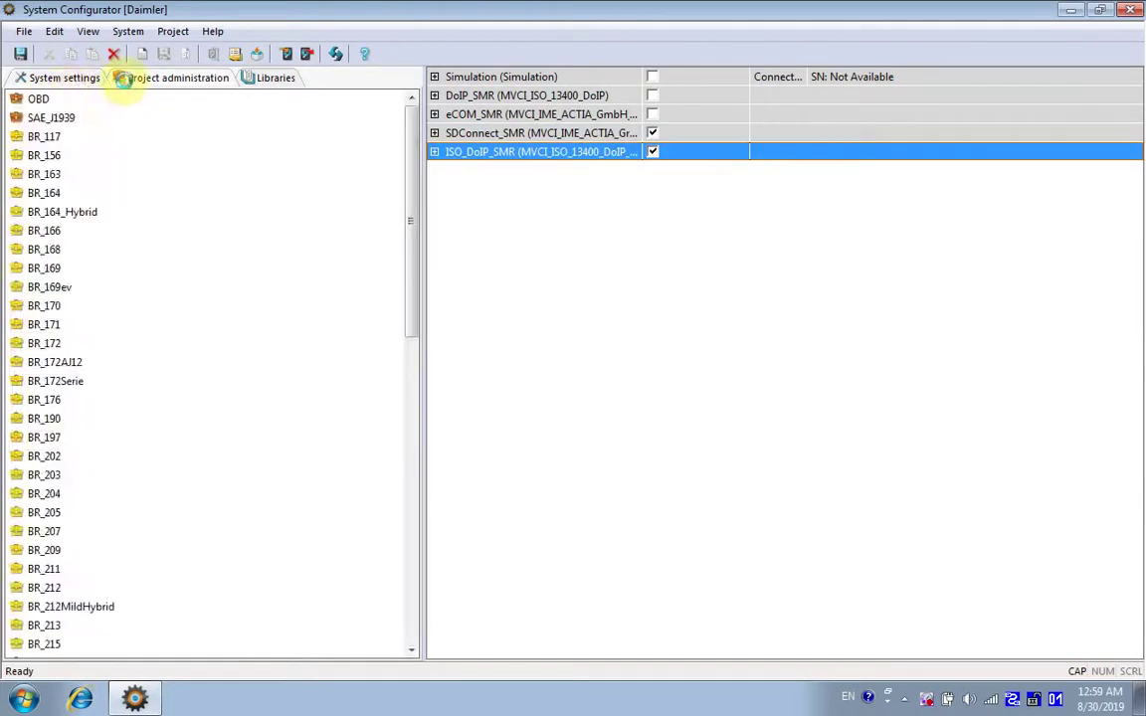
pyautogui.rightClick(306, 383)
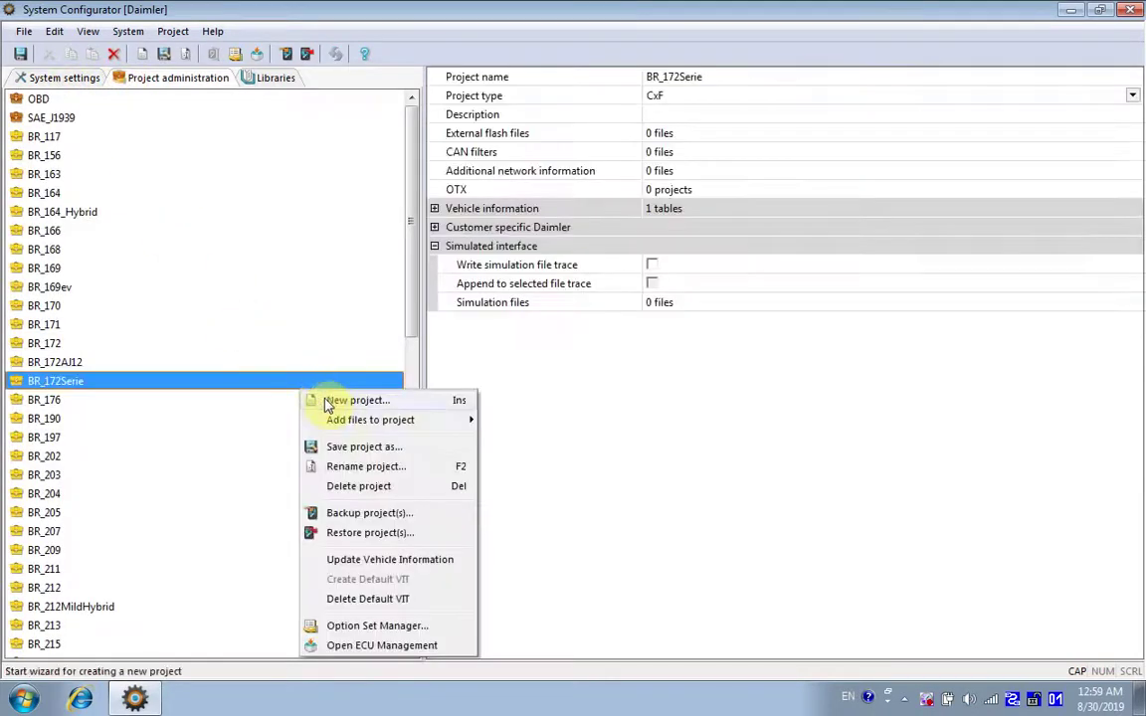
pyautogui.click(338, 400)
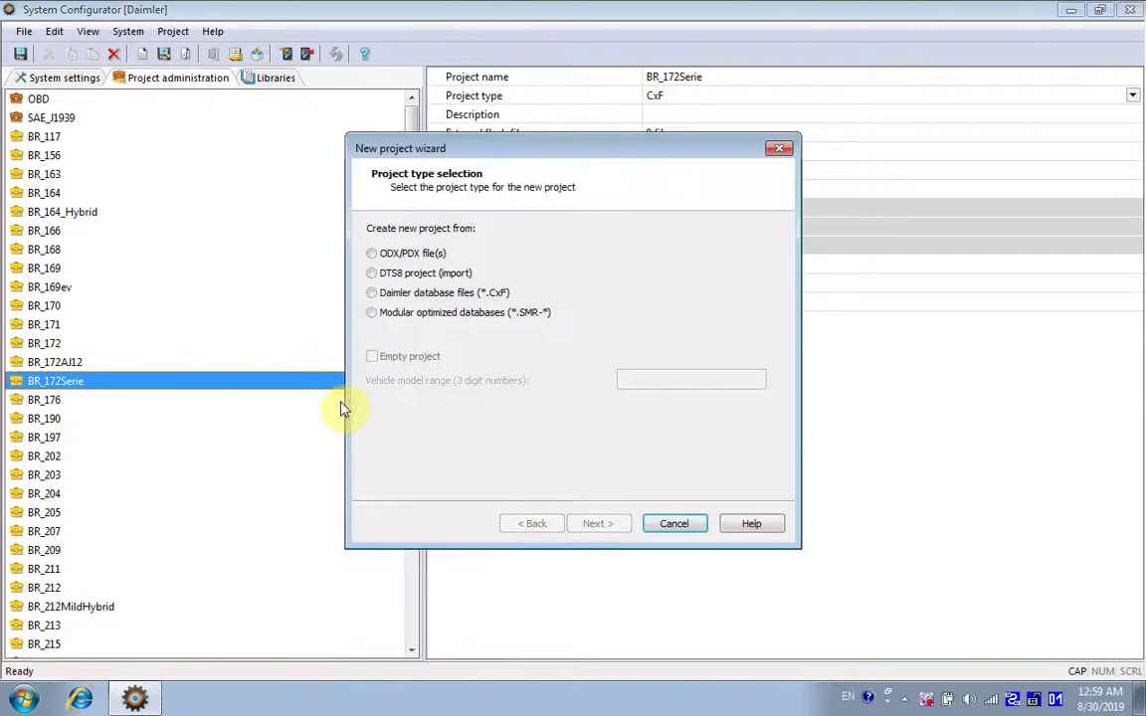
pyautogui.click(396, 318)
pyautogui.click(608, 523)
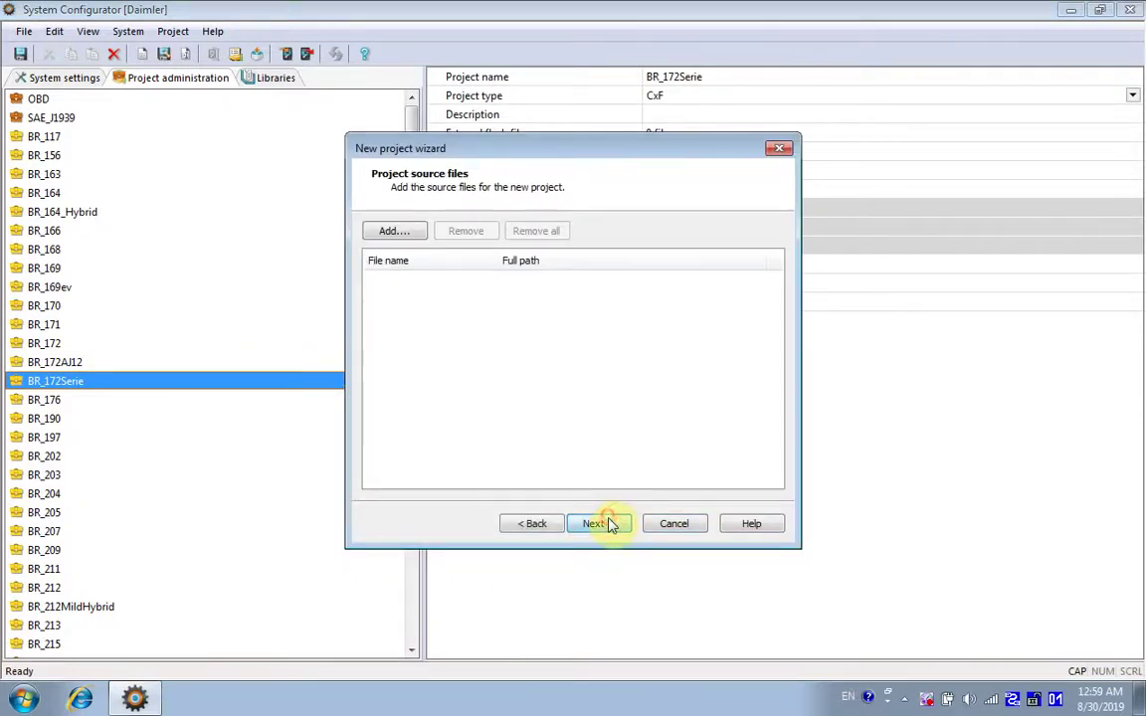
# Step: Start adding source files for the new project and browse to C:\Program Files\Mercedes-Benz\Xentry
pyautogui.click(408, 236)
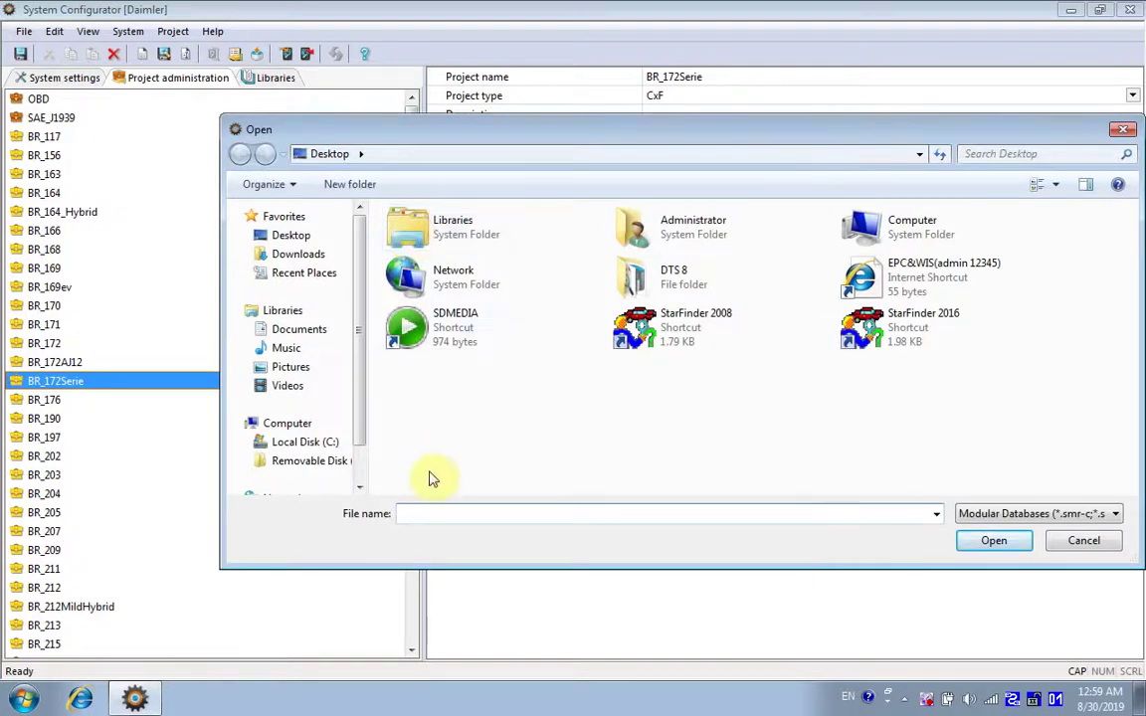
pyautogui.click(327, 448)
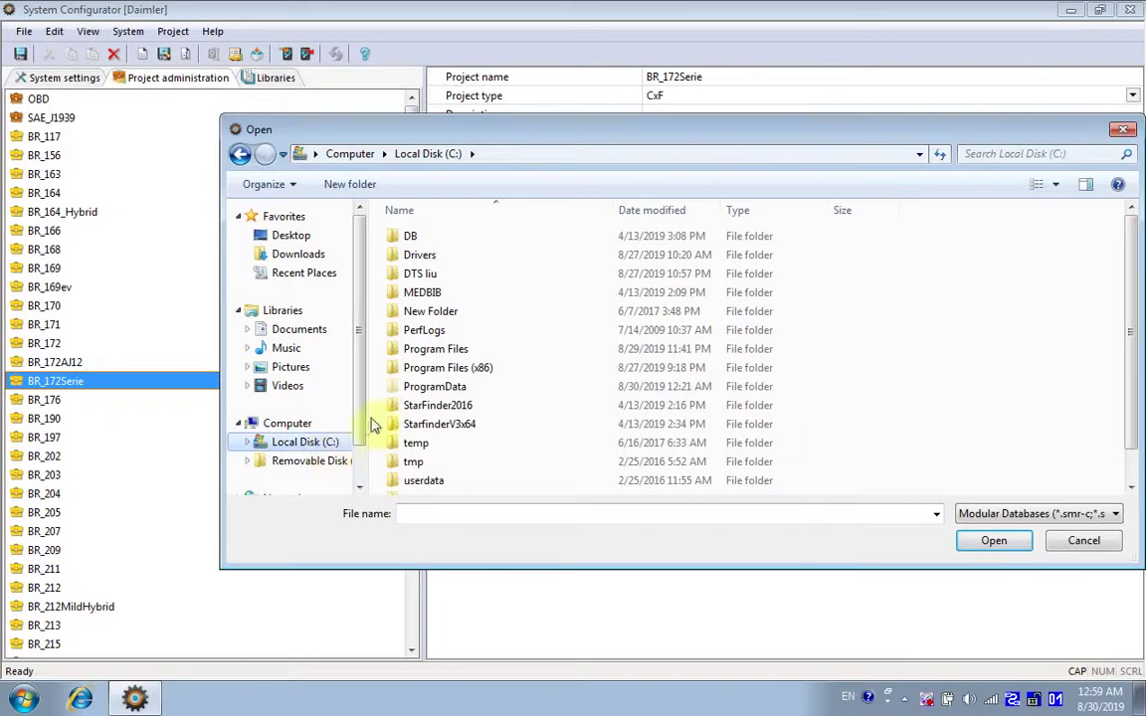
pyautogui.doubleClick(443, 349)
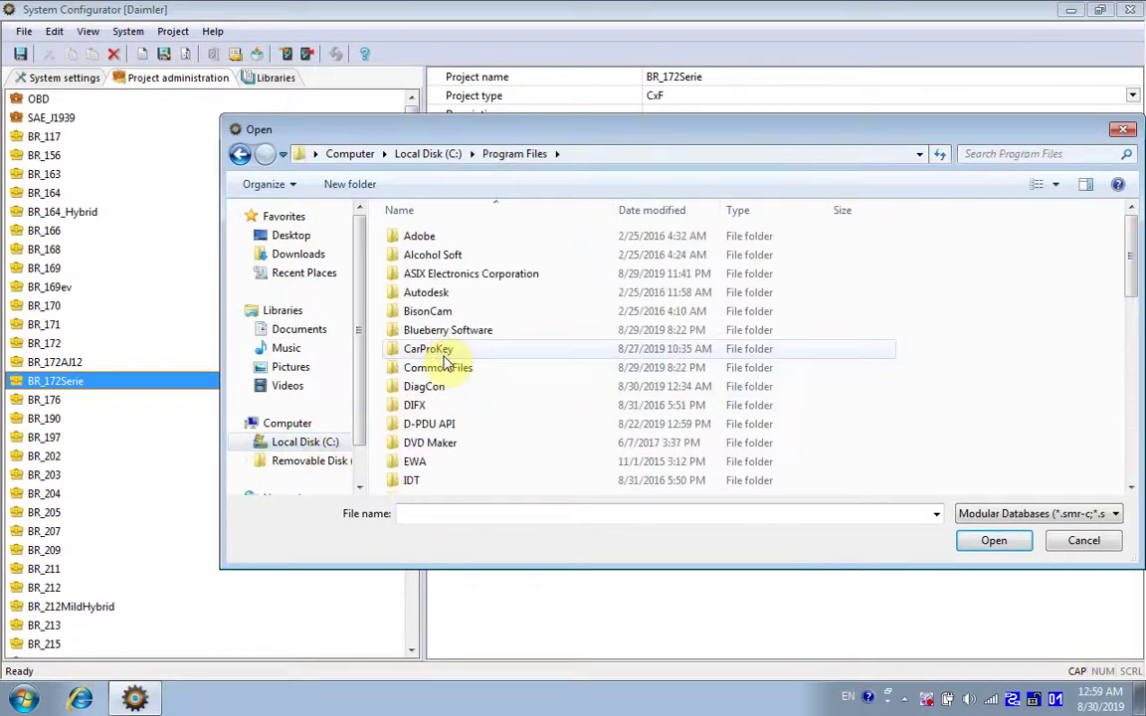
pyautogui.scroll(-2, 447, 428)
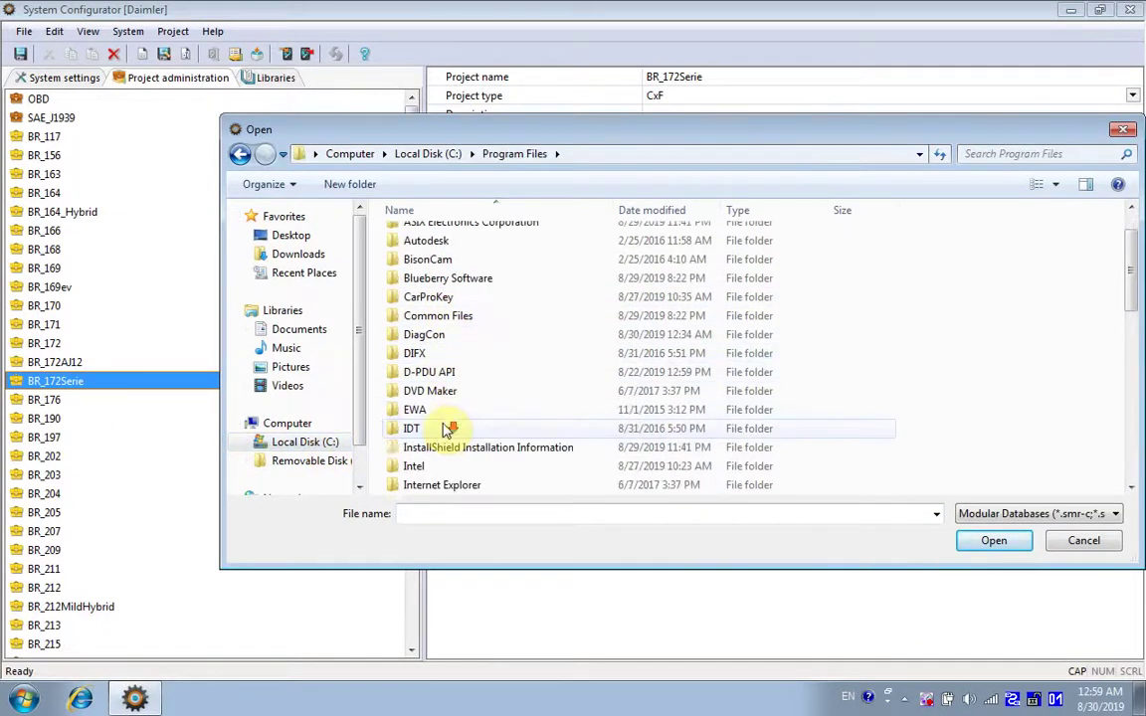
pyautogui.doubleClick(430, 468)
pyautogui.scroll(-1, 445, 460)
pyautogui.scroll(-4, 447, 460)
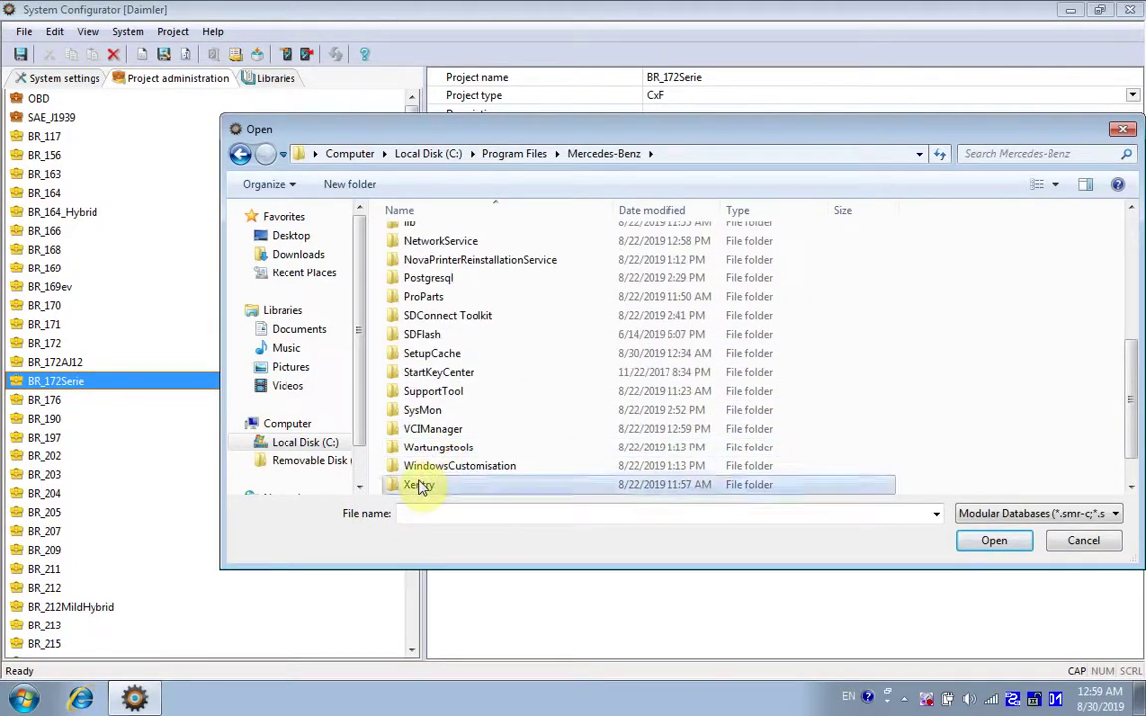
pyautogui.doubleClick(419, 485)
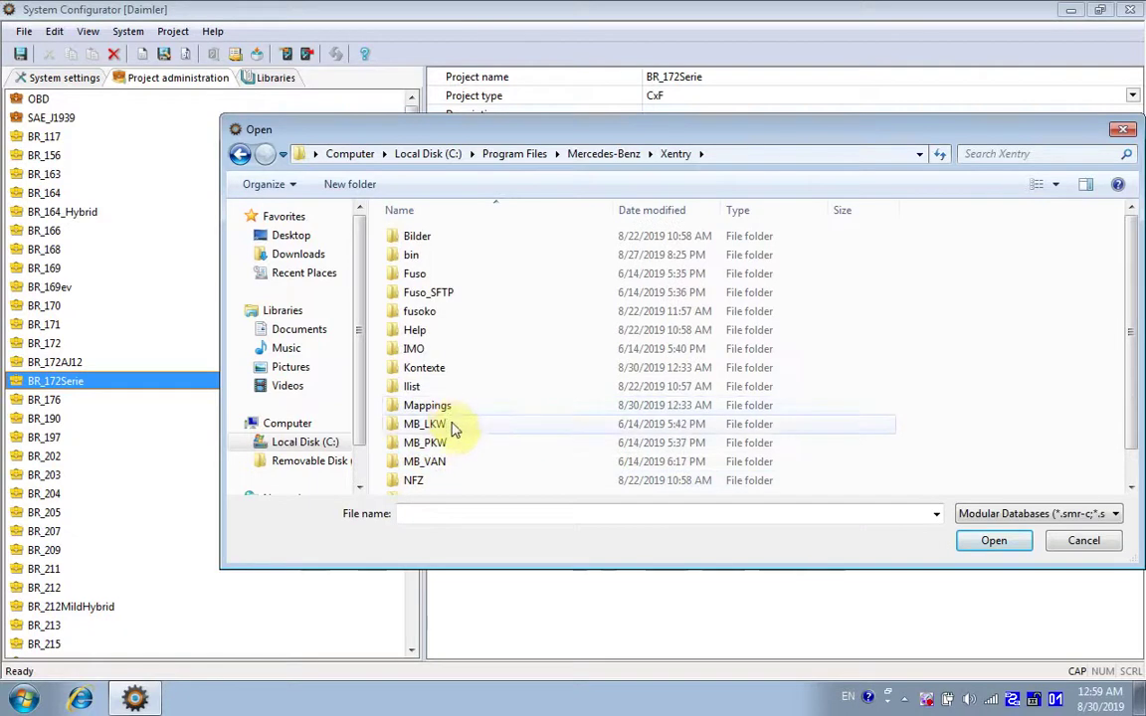
# Step: Open the dbr folder of PKW_COMMON under Kontexte\ODXProjekte
pyautogui.doubleClick(448, 368)
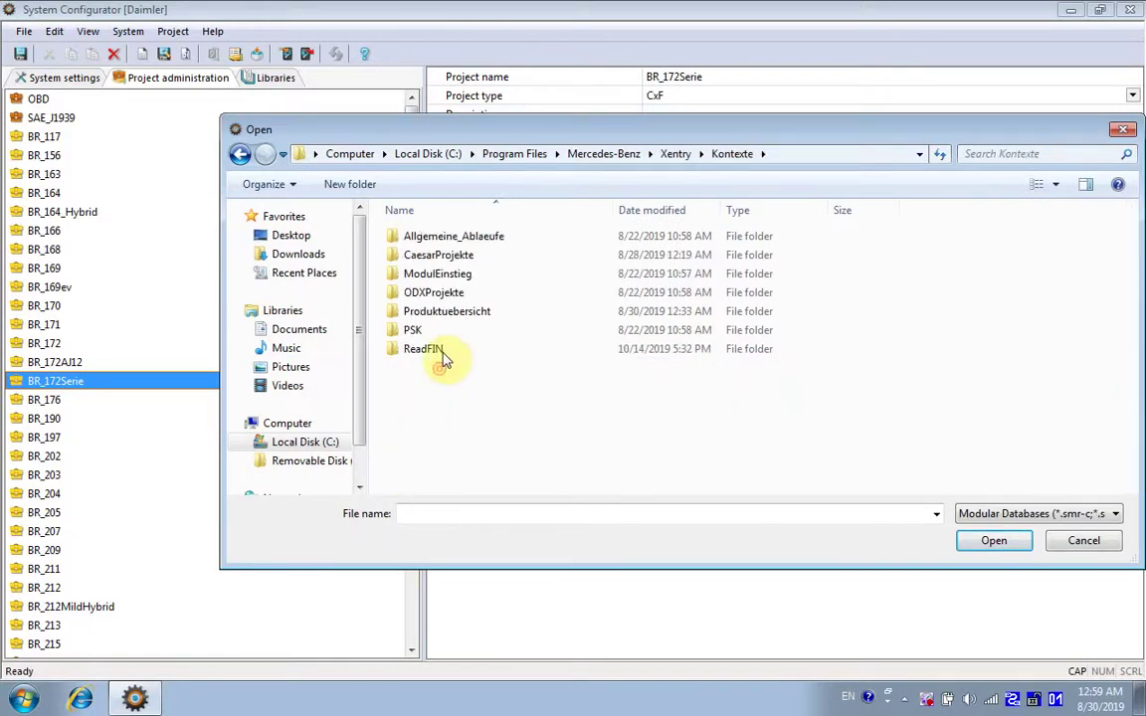
pyautogui.doubleClick(447, 294)
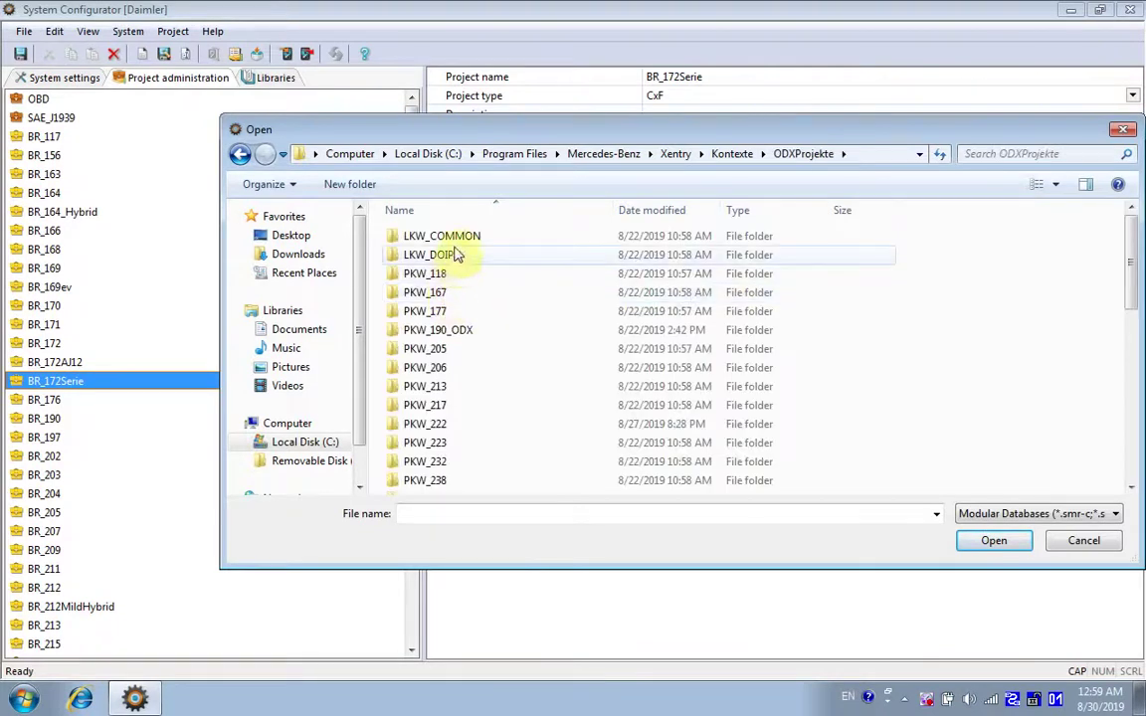
pyautogui.scroll(-4, 463, 348)
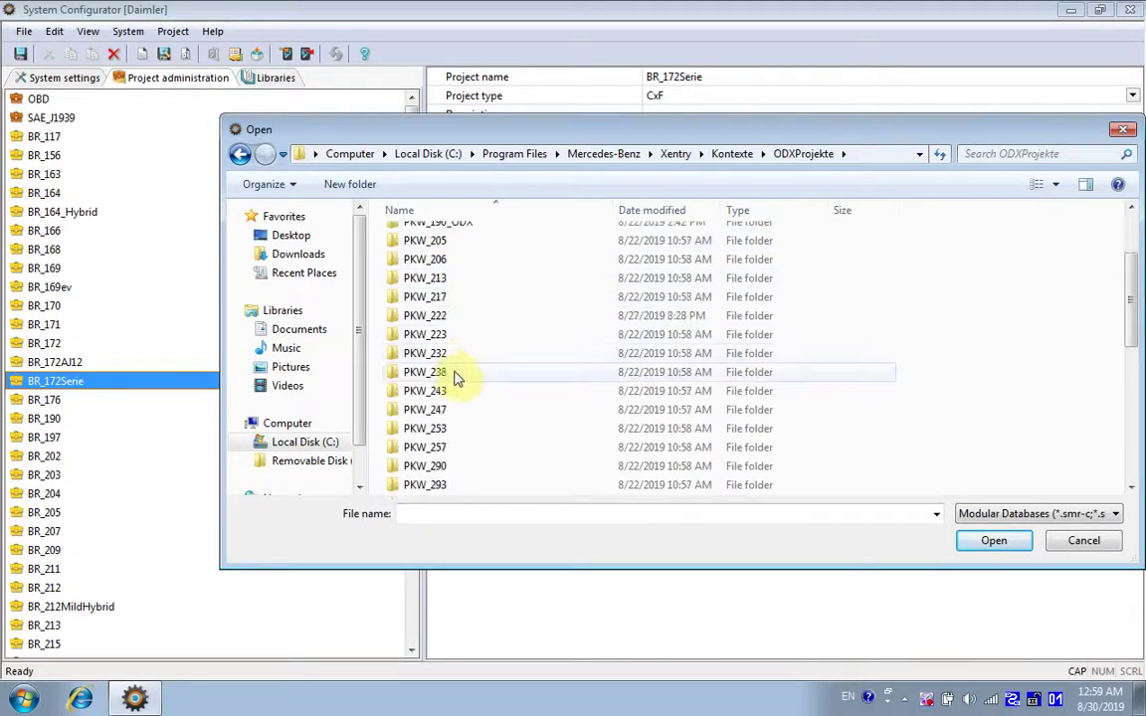
pyautogui.scroll(-4, 456, 403)
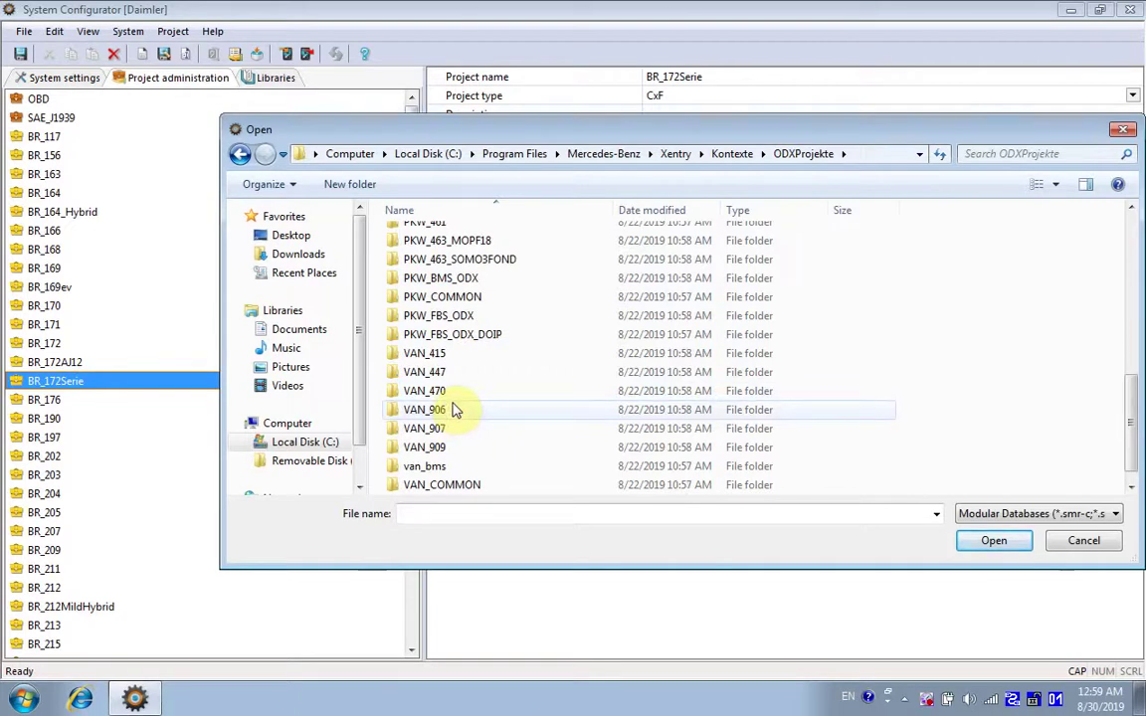
pyautogui.doubleClick(440, 297)
pyautogui.doubleClick(415, 239)
pyautogui.scroll(-2, 441, 405)
pyautogui.scroll(-3, 441, 408)
pyautogui.scroll(-10, 537, 401)
pyautogui.scroll(-15, 512, 393)
pyautogui.scroll(-15, 507, 388)
pyautogui.scroll(-15, 502, 383)
pyautogui.scroll(-15, 495, 380)
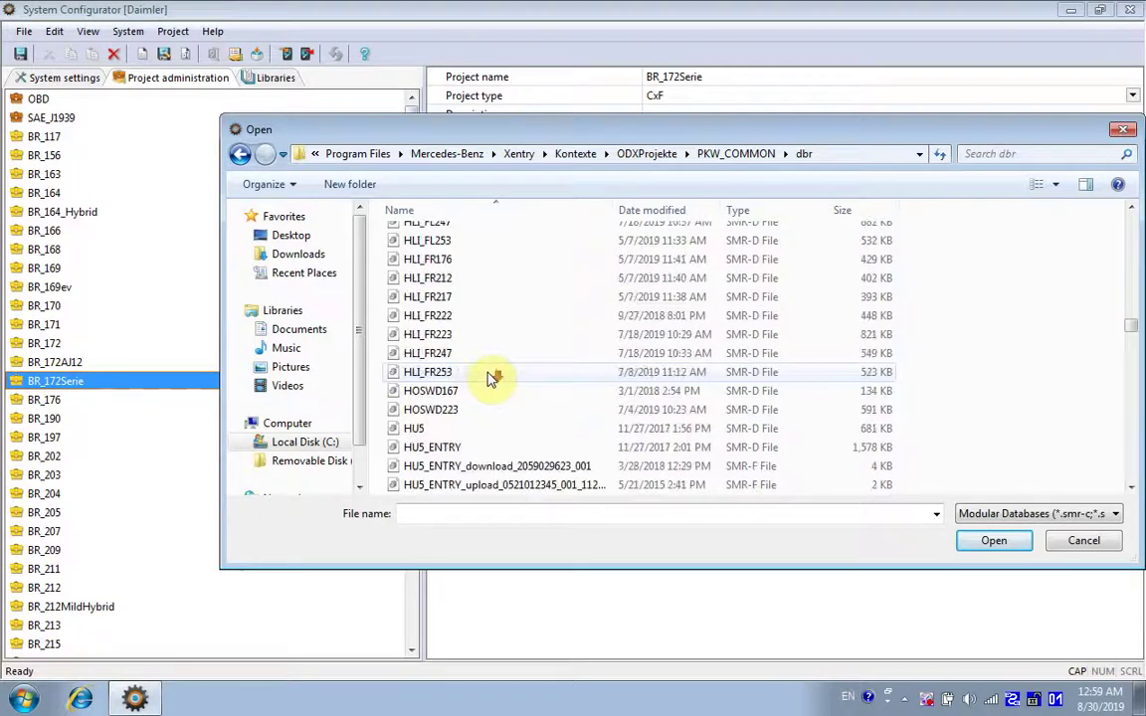
pyautogui.click(428, 428)
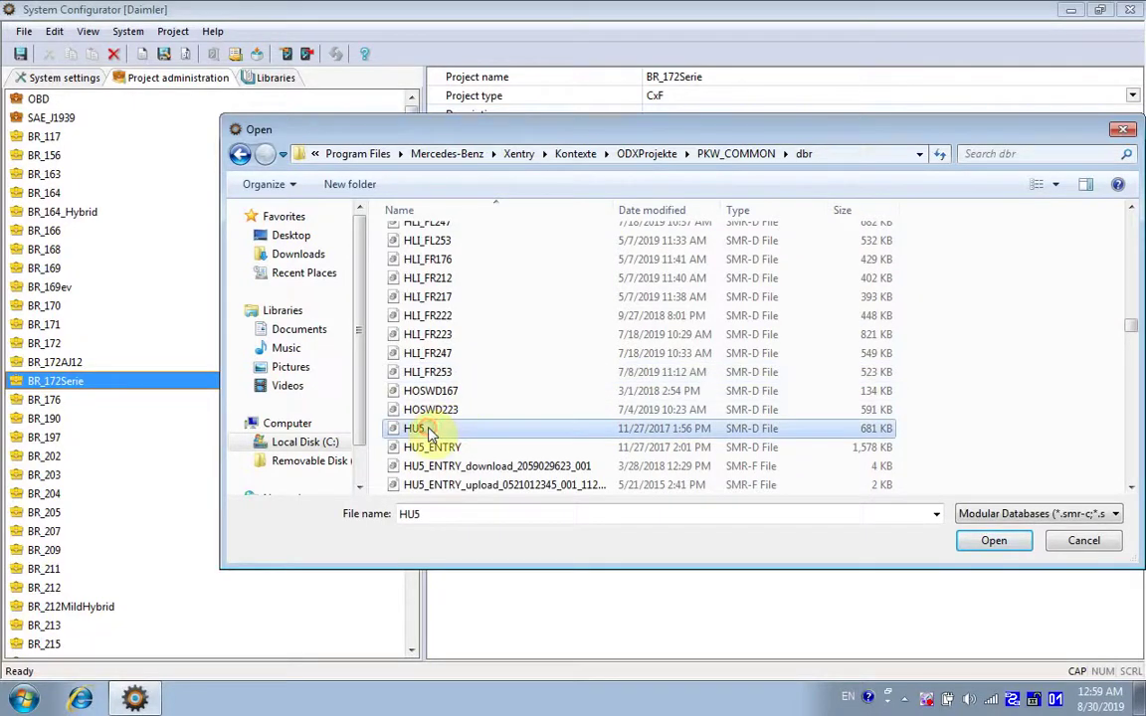
pyautogui.keyDown('ctrl'); pyautogui.click(438, 448); pyautogui.keyUp('ctrl')
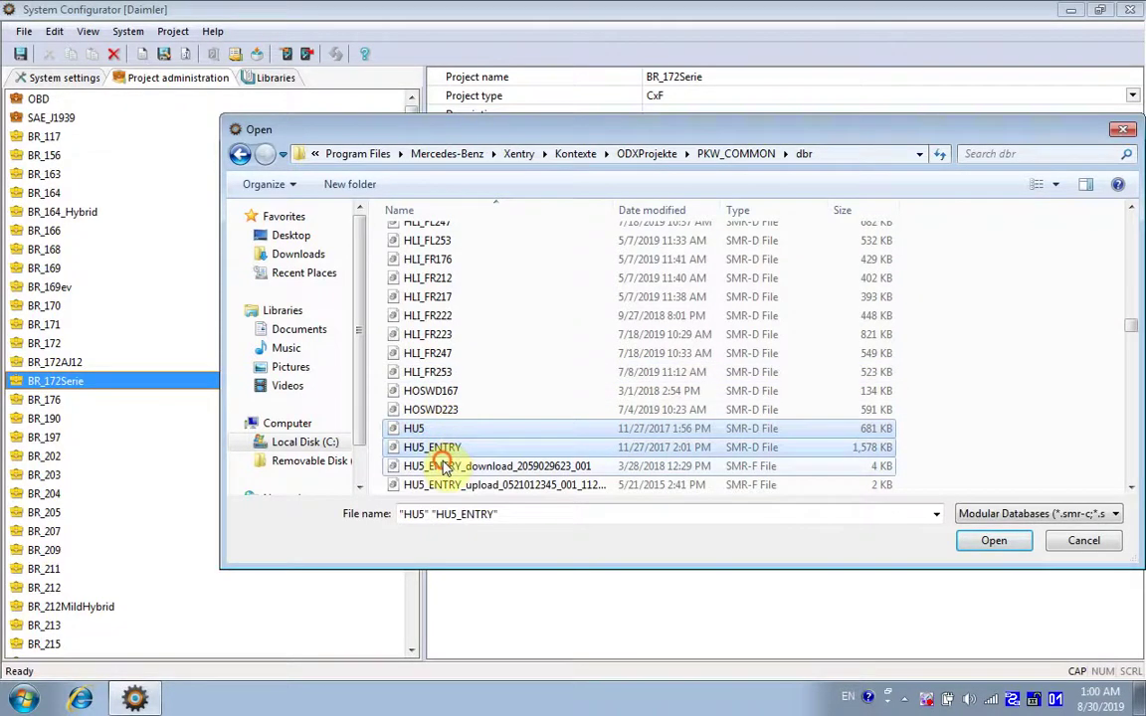
pyautogui.keyDown('ctrl'); pyautogui.click(440, 465); pyautogui.keyUp('ctrl')
pyautogui.keyDown('ctrl'); pyautogui.click(438, 486); pyautogui.keyUp('ctrl')
pyautogui.scroll(-4, 427, 468)
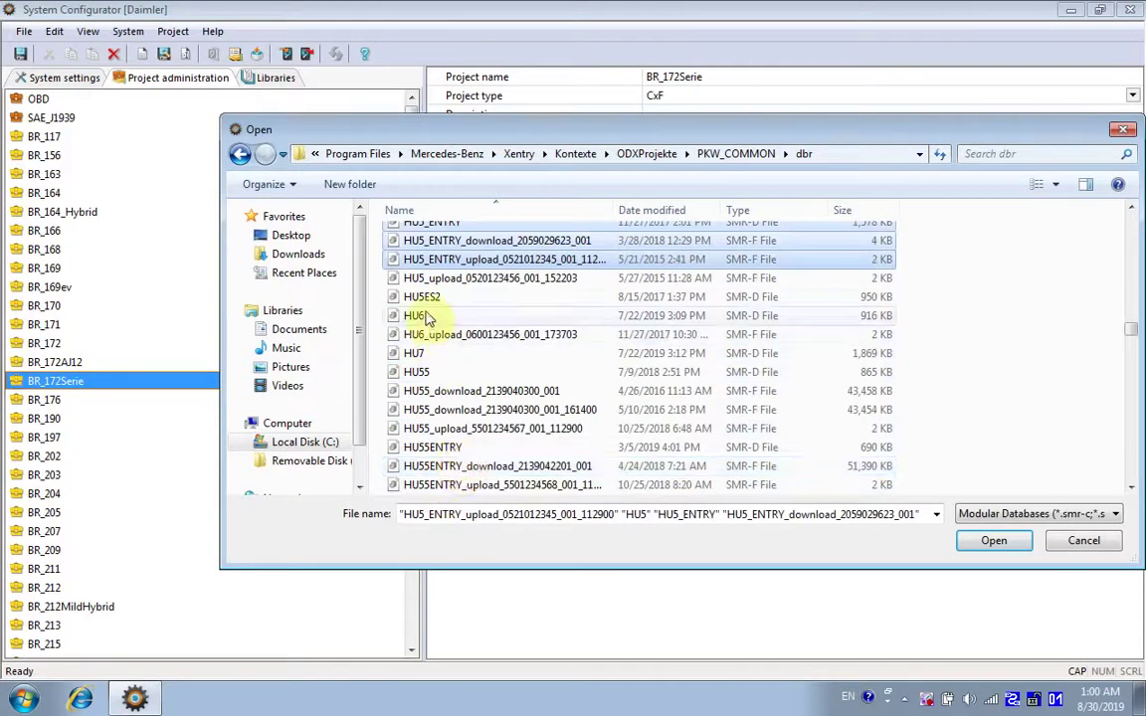
pyautogui.keyDown('ctrl'); pyautogui.click(433, 281); pyautogui.keyUp('ctrl')
pyautogui.keyDown('ctrl'); pyautogui.click(428, 297); pyautogui.keyUp('ctrl')
# Step: Extend the selection with all HU6, HU7, HU55 and HU55ENTRY files, and add the selected files as project sources
pyautogui.keyDown('ctrl'); pyautogui.click(422, 316); pyautogui.keyUp('ctrl')
pyautogui.keyDown('ctrl'); pyautogui.click(428, 335); pyautogui.keyUp('ctrl')
pyautogui.keyDown('ctrl'); pyautogui.click(418, 354); pyautogui.keyUp('ctrl')
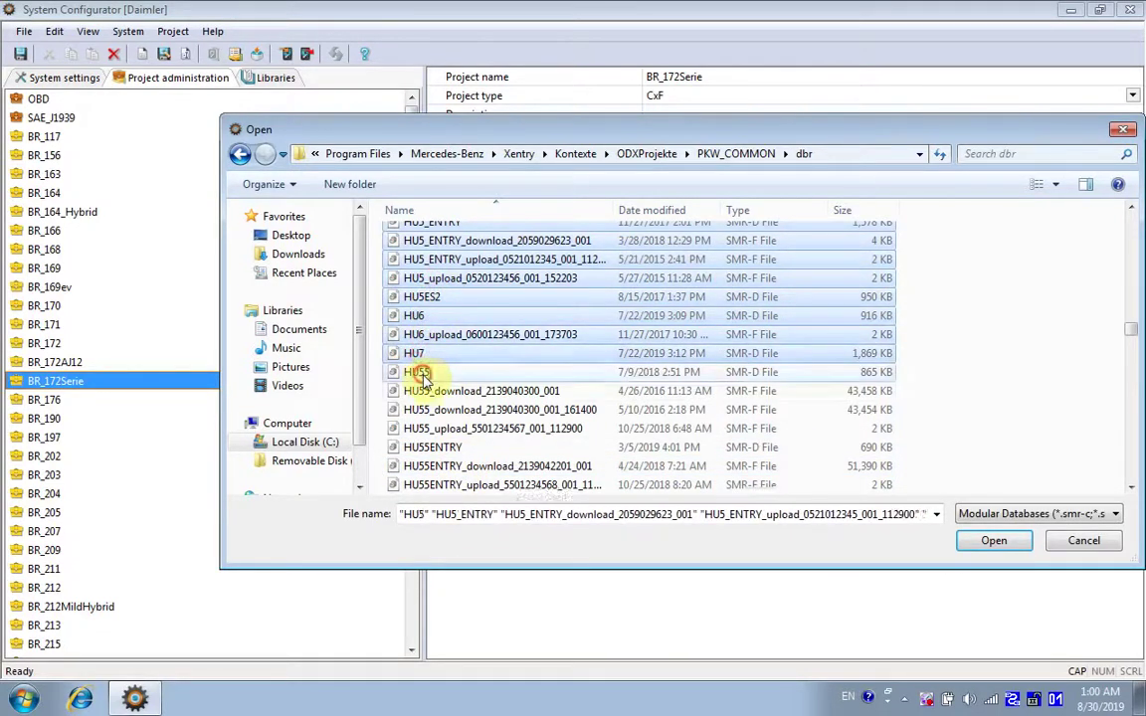
pyautogui.keyDown('ctrl'); pyautogui.click(418, 372); pyautogui.keyUp('ctrl')
pyautogui.keyDown('ctrl'); pyautogui.click(423, 392); pyautogui.keyUp('ctrl')
pyautogui.keyDown('ctrl'); pyautogui.click(421, 409); pyautogui.keyUp('ctrl')
pyautogui.keyDown('ctrl'); pyautogui.click(424, 429); pyautogui.keyUp('ctrl')
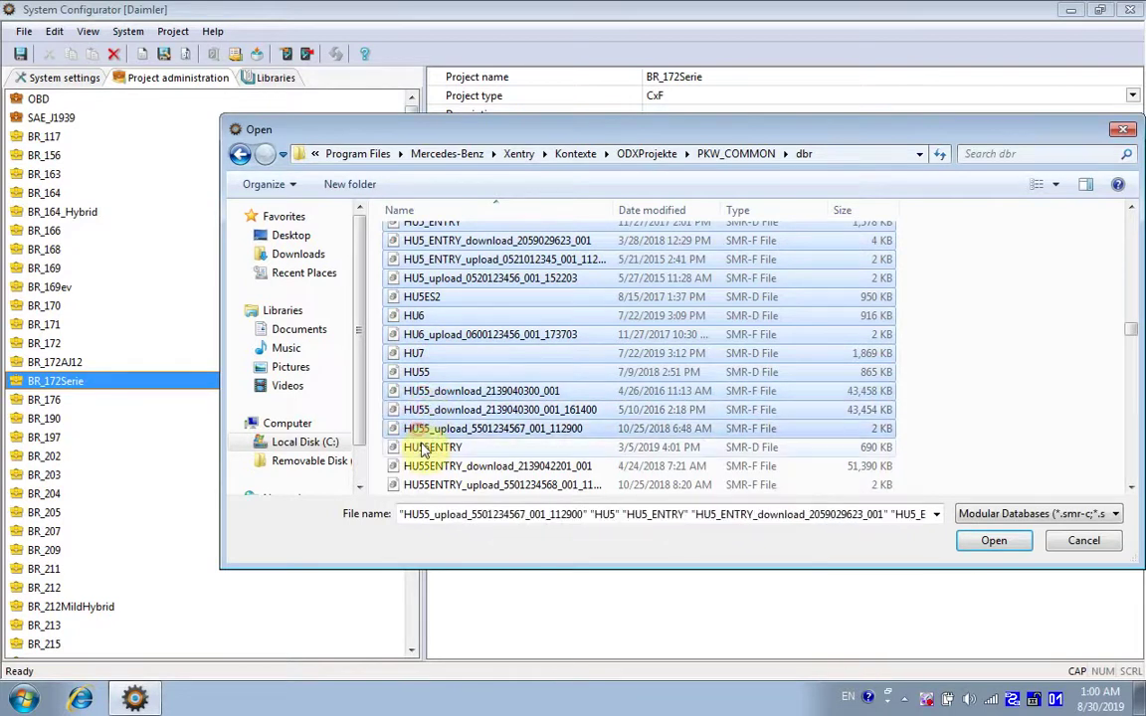
pyautogui.keyDown('ctrl'); pyautogui.click(426, 448); pyautogui.keyUp('ctrl')
pyautogui.keyDown('ctrl'); pyautogui.click(430, 466); pyautogui.keyUp('ctrl')
pyautogui.keyDown('ctrl'); pyautogui.click(433, 484); pyautogui.keyUp('ctrl')
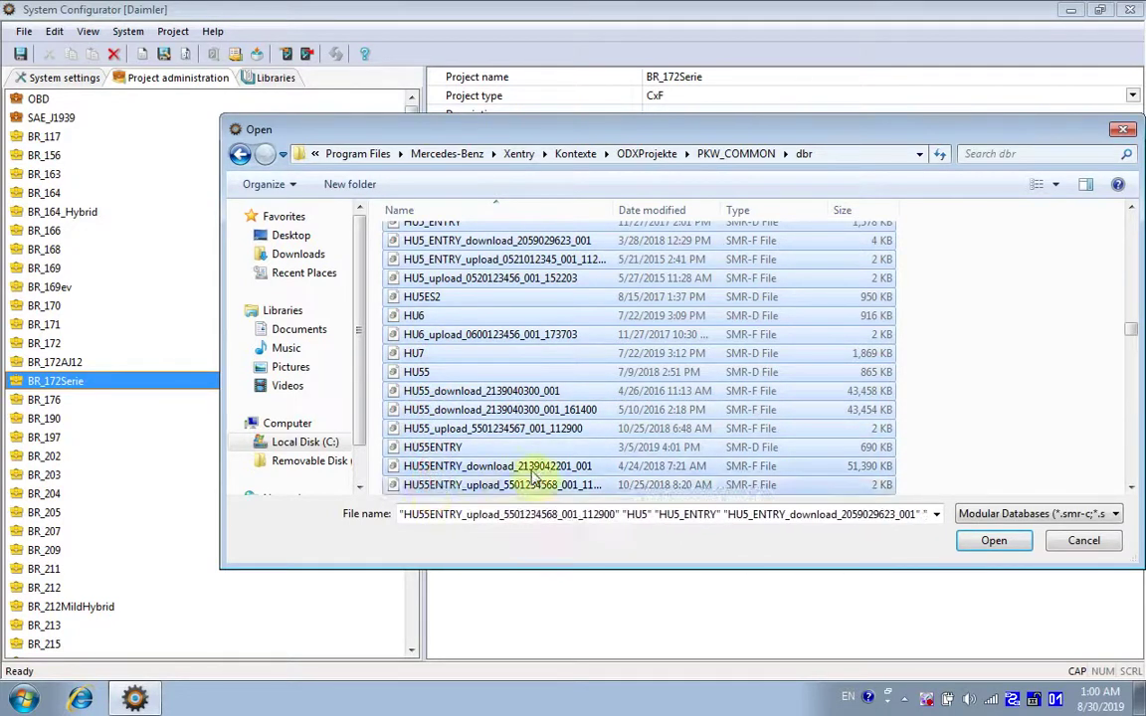
pyautogui.click(994, 540)
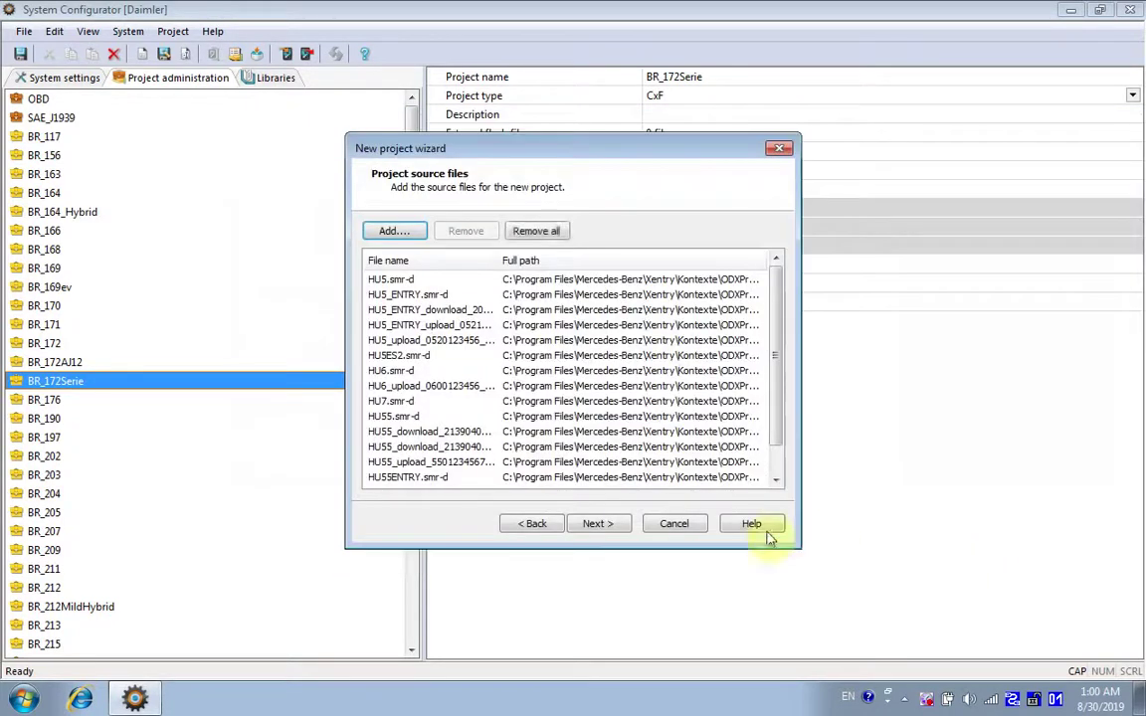
# Step: Name the new project HU55, keep DefaultVIT creation enabled, and generate the project
pyautogui.click(599, 525)
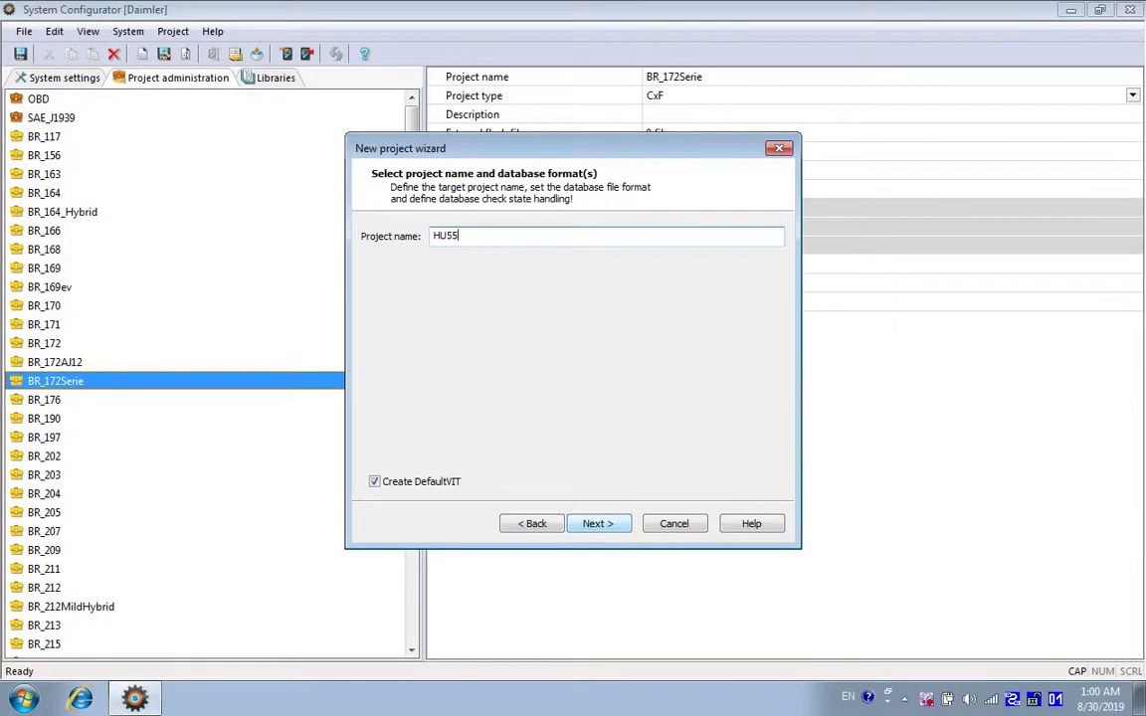
pyautogui.click(591, 532)
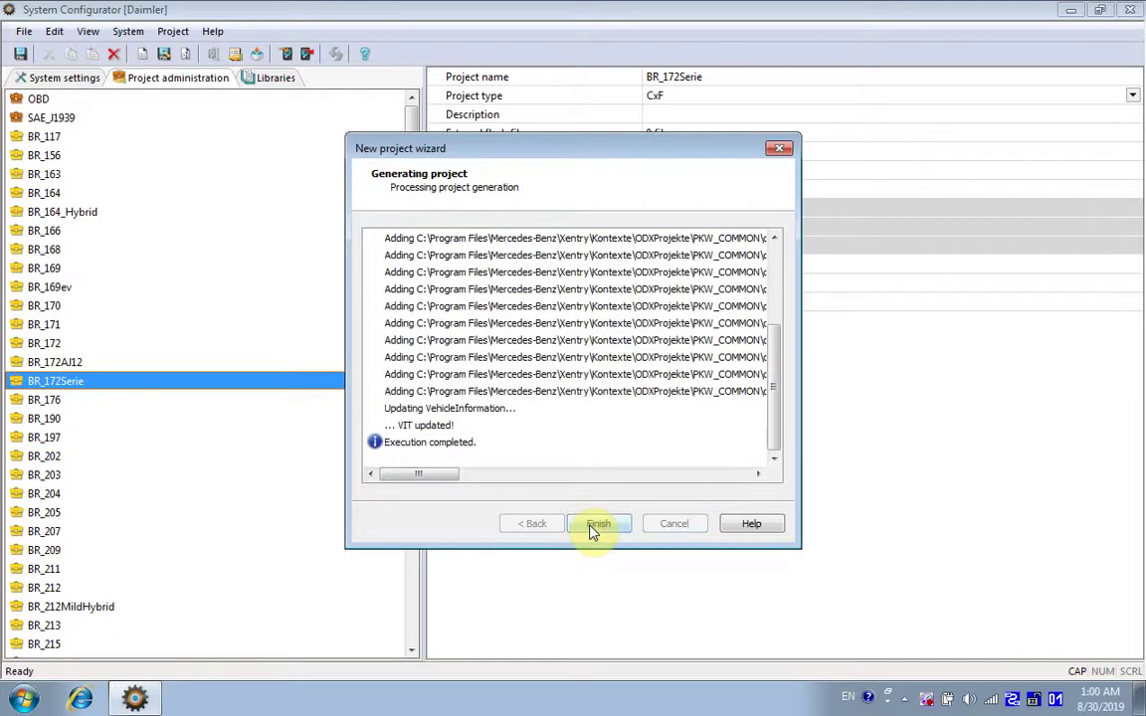
pyautogui.click(597, 524)
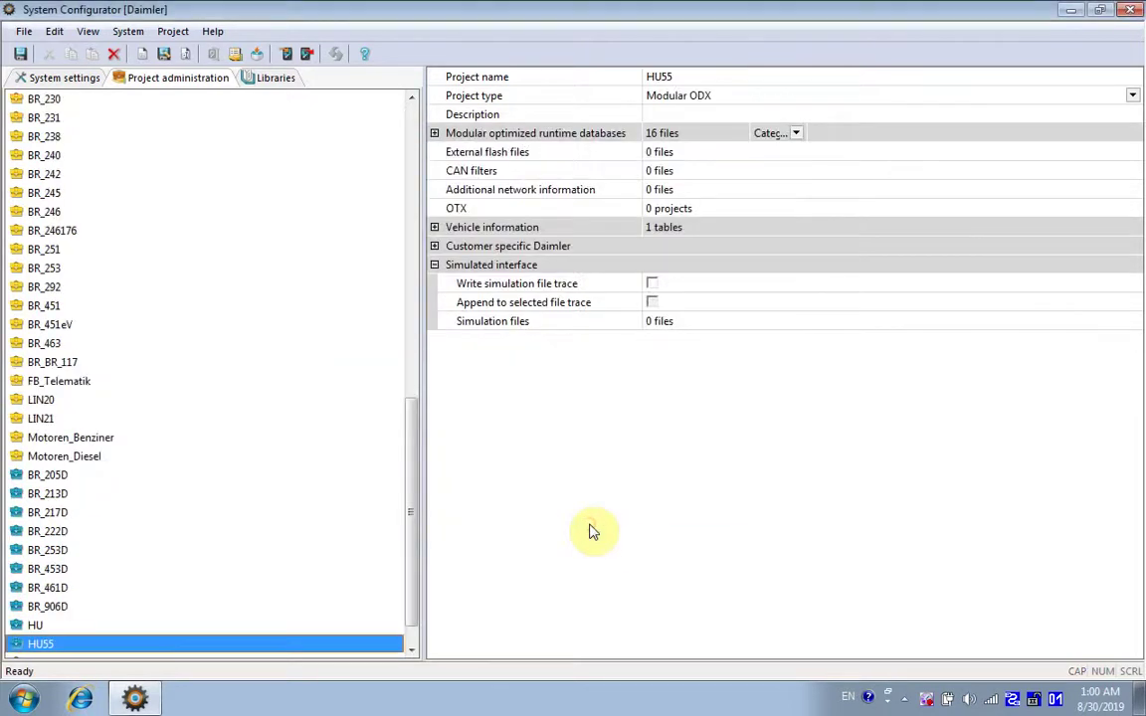
# Step: In the HU55 project's vehicle information table, map link CAN1 to CAN 1 and ETHERNET1 to Ethernet 1
pyautogui.click(69, 644)
pyautogui.scroll(-1, 108, 640)
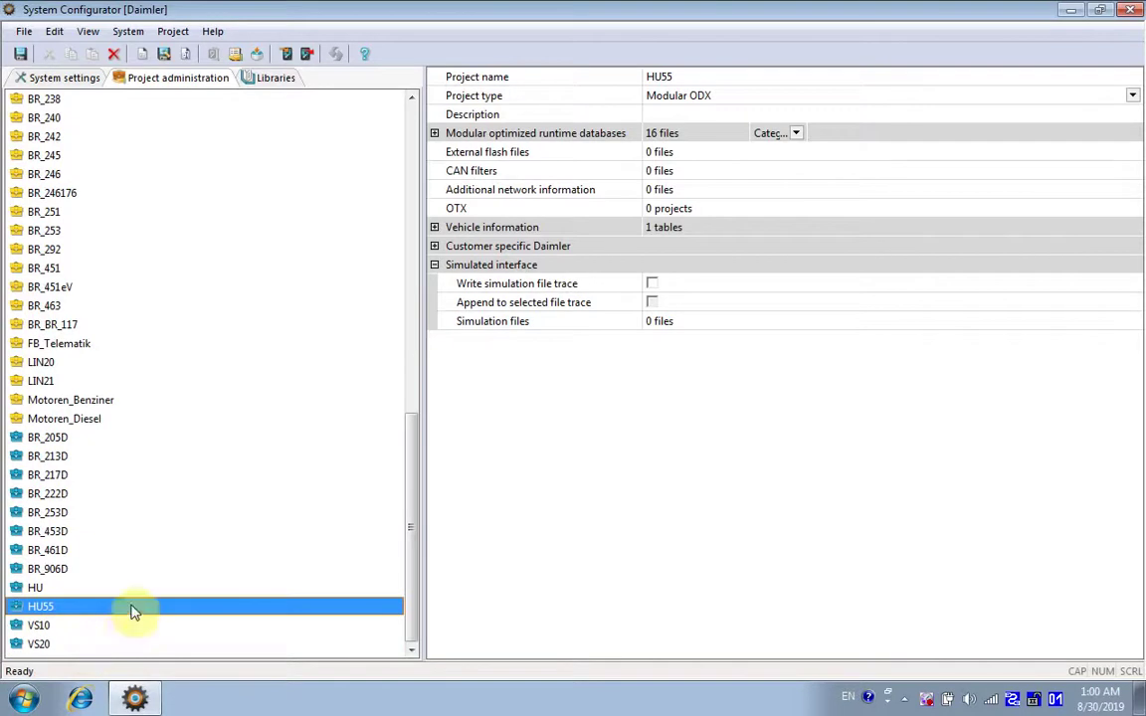
pyautogui.click(435, 228)
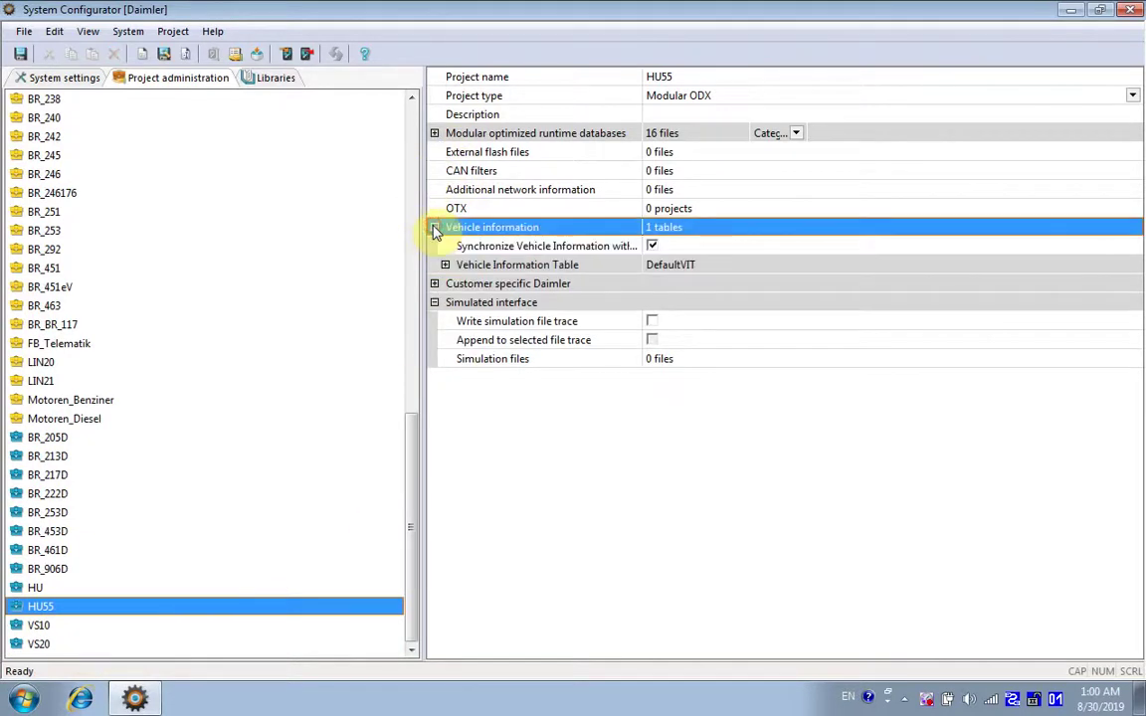
pyautogui.click(445, 264)
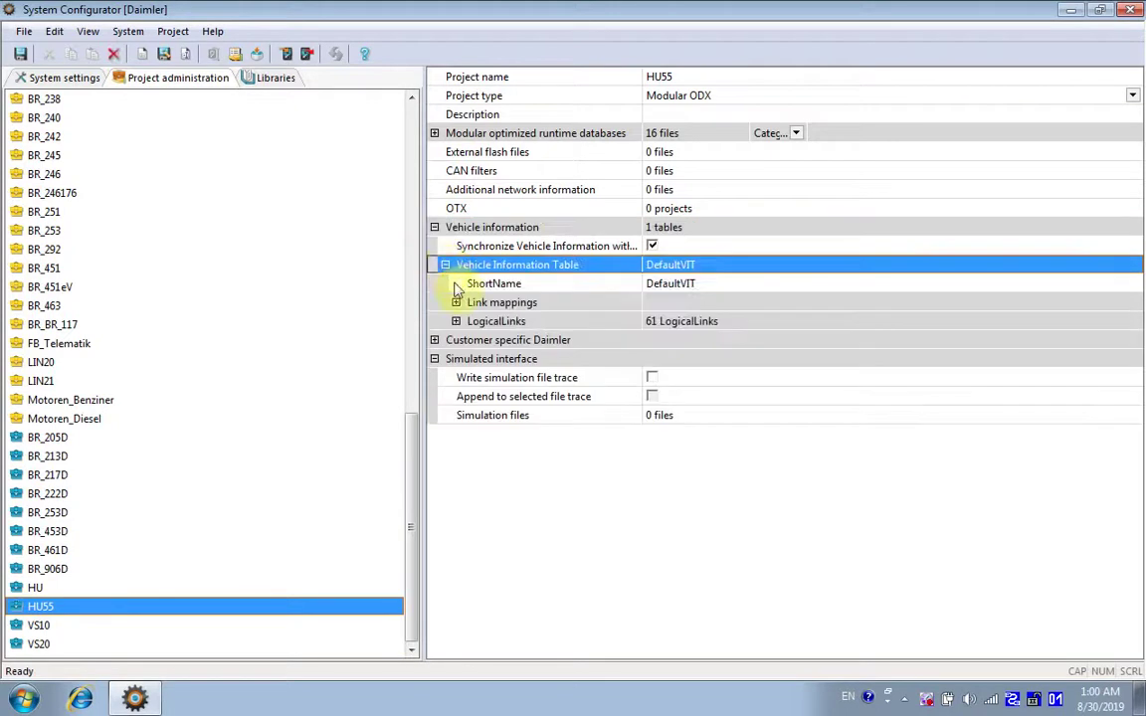
pyautogui.click(456, 302)
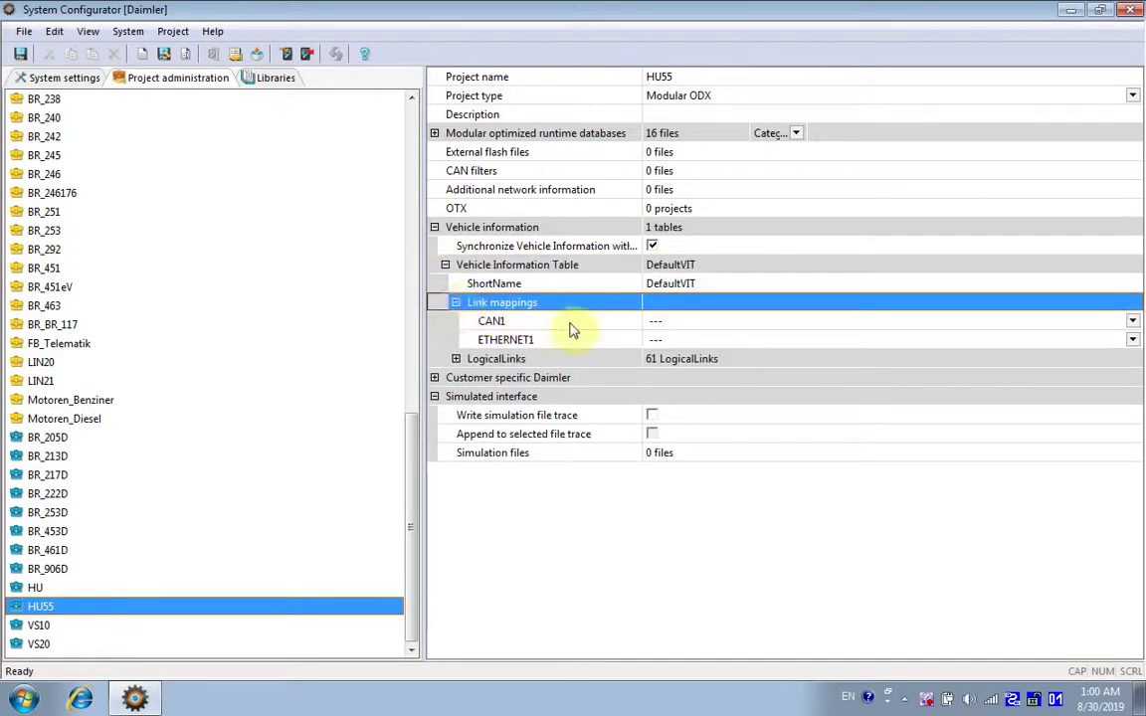
pyautogui.click(1133, 321)
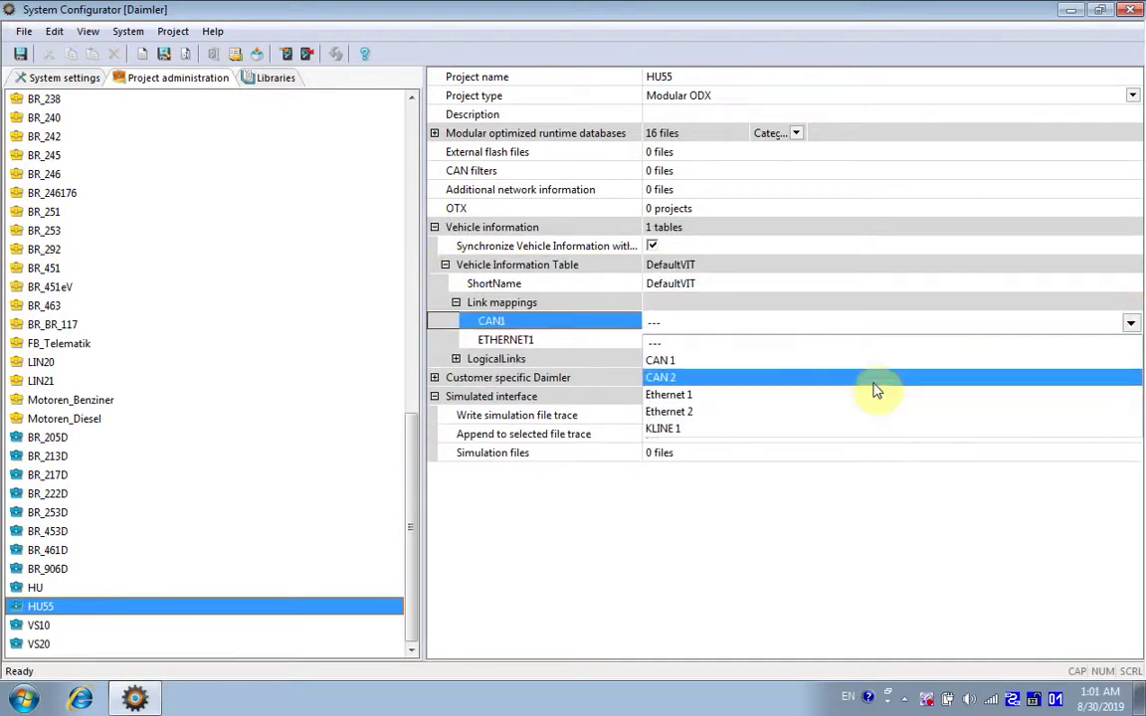
pyautogui.click(813, 366)
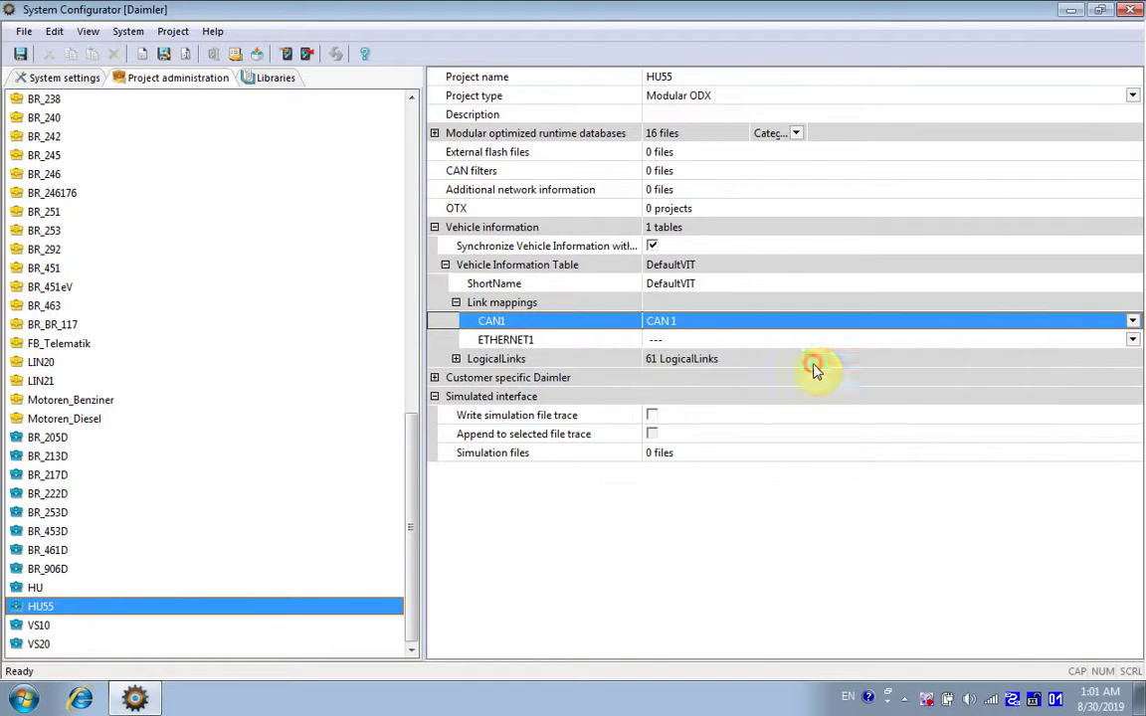
pyautogui.click(1131, 341)
pyautogui.click(740, 418)
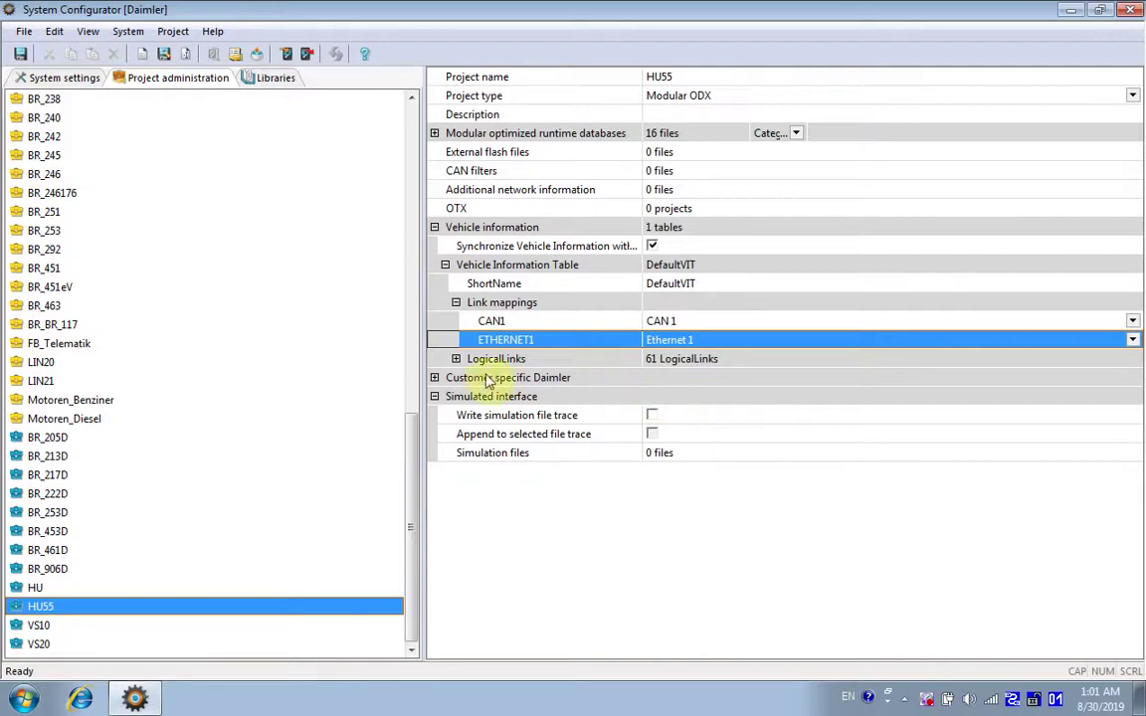
# Step: Review the HU55 project's logical links and customer-specific Daimler settings, and save the configuration
pyautogui.click(458, 361)
pyautogui.click(456, 360)
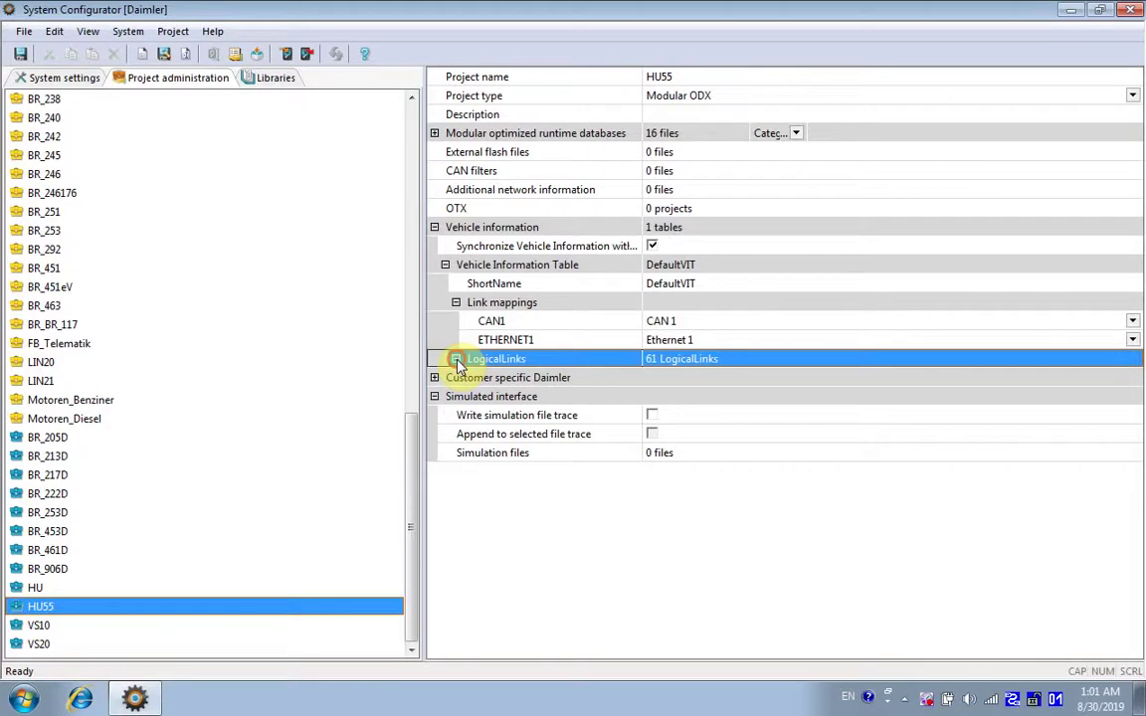
pyautogui.click(434, 226)
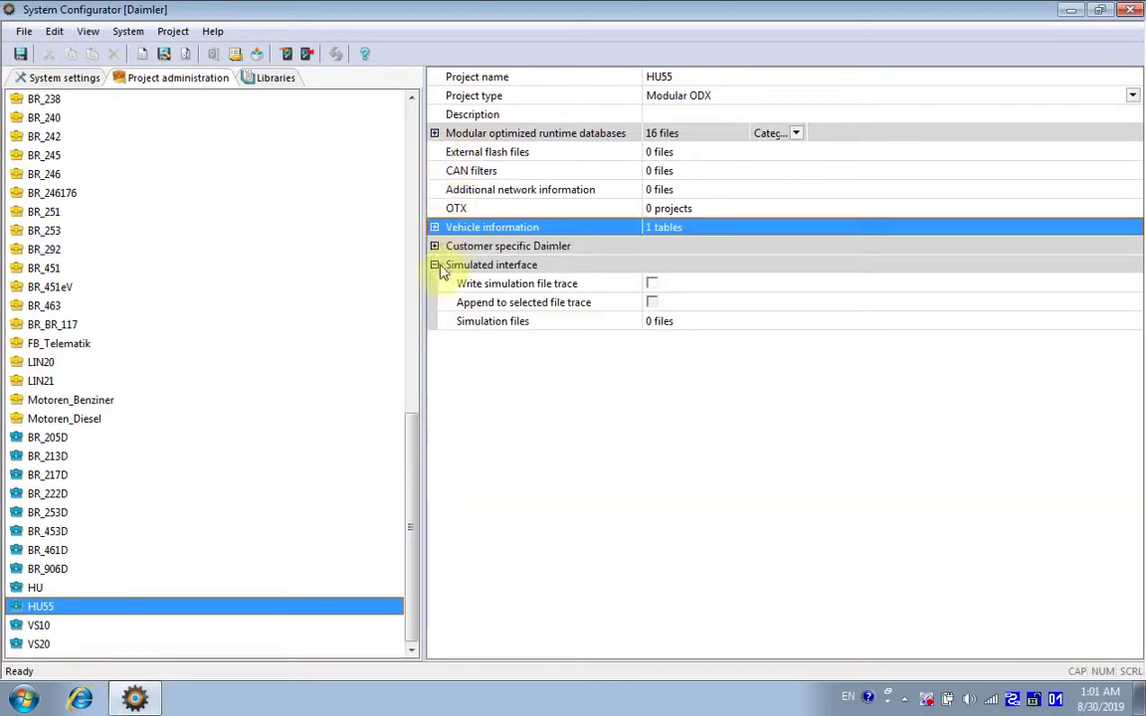
pyautogui.click(434, 247)
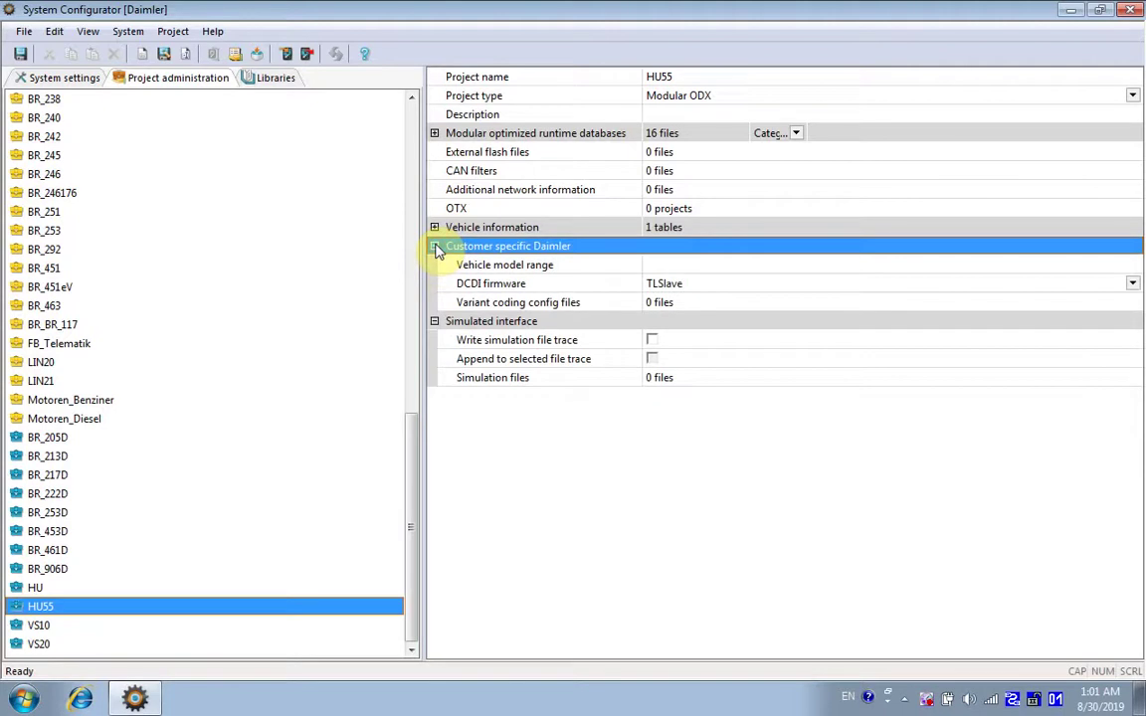
pyautogui.click(434, 246)
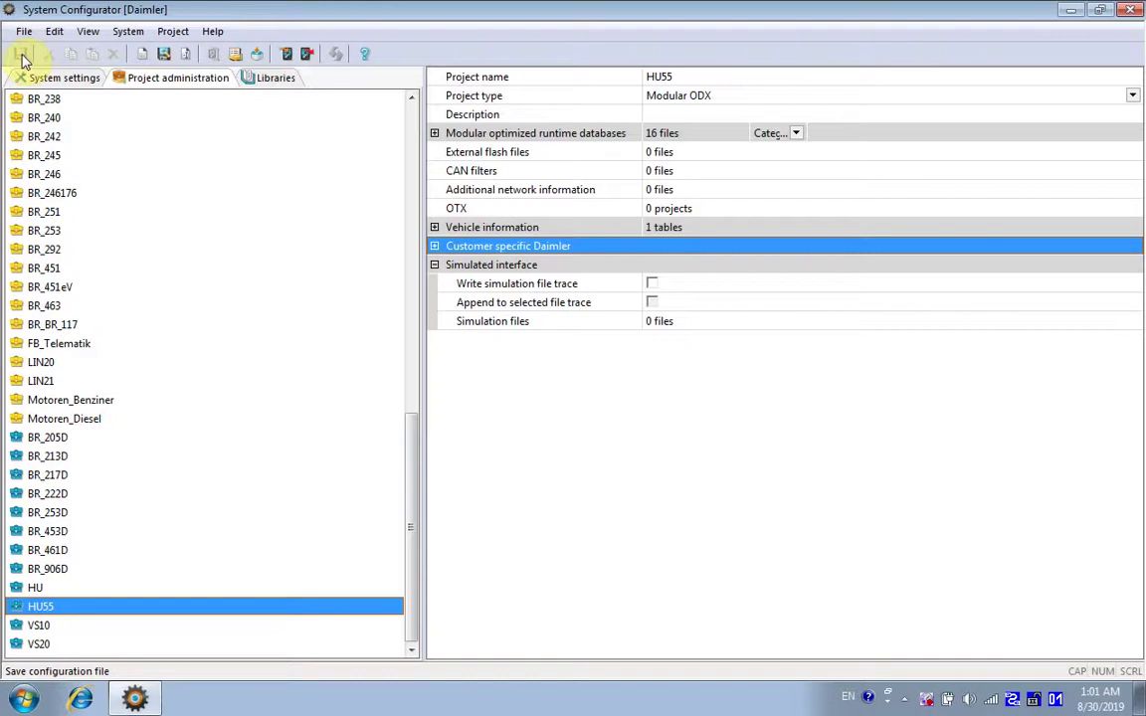
# Step: Examine the database files in the SMR library through to the end of the list
pyautogui.click(274, 78)
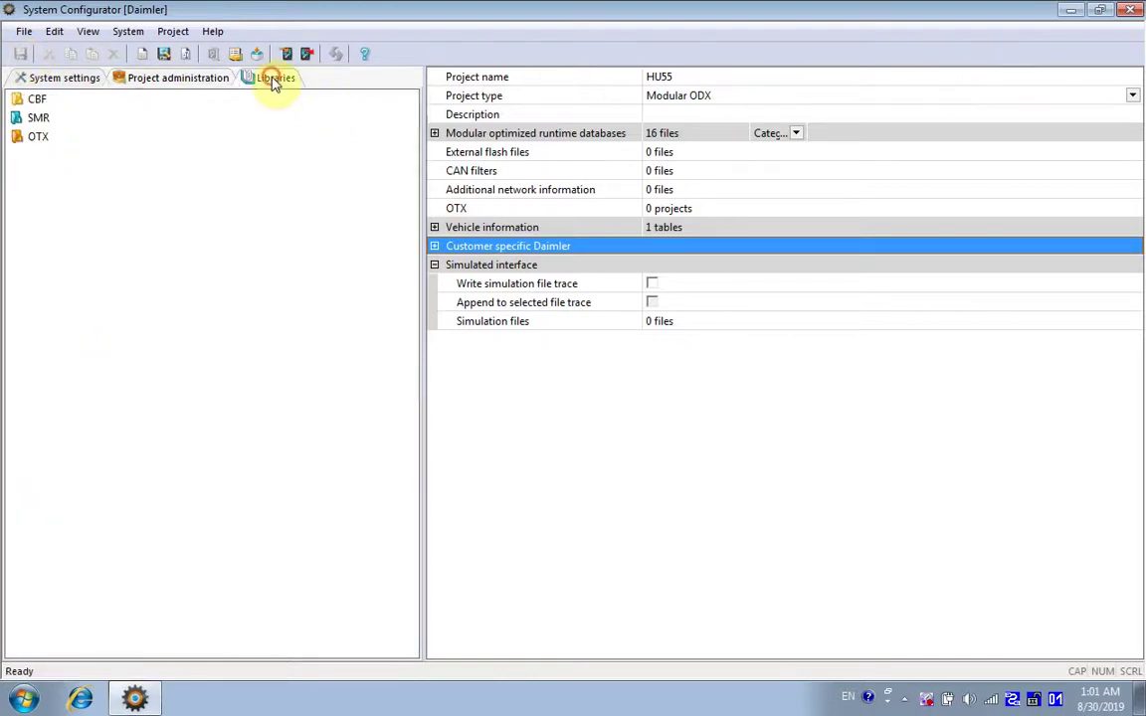
pyautogui.click(40, 118)
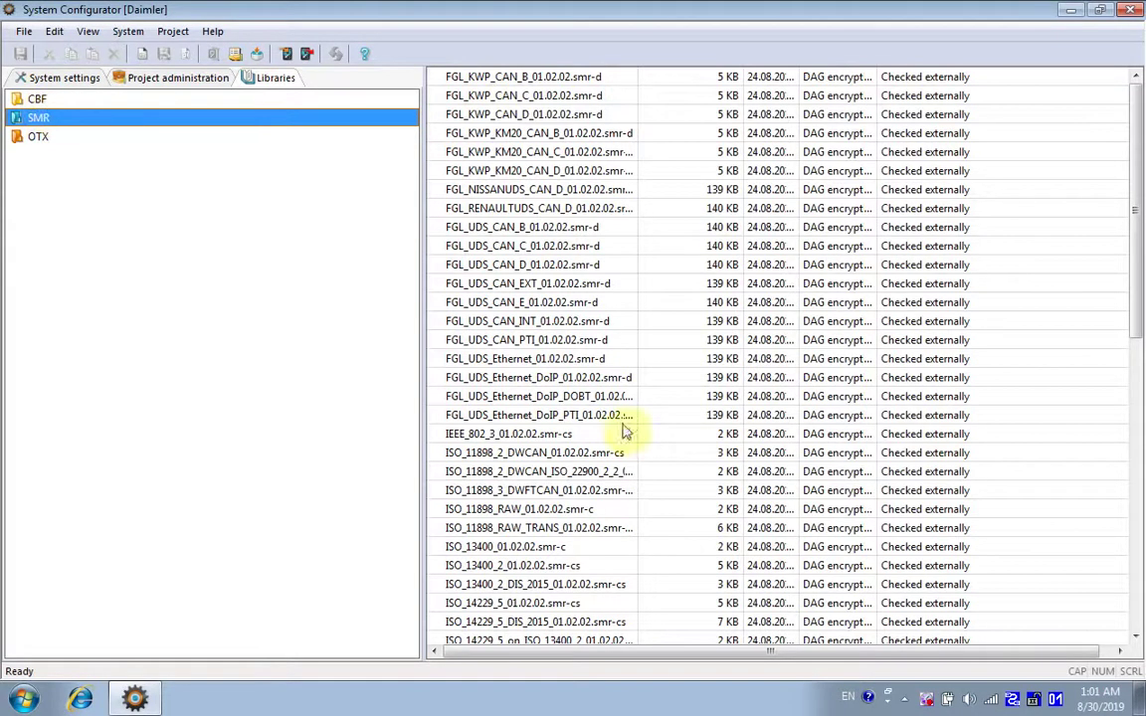
pyautogui.moveTo(1141, 288); pyautogui.dragTo(1140, 612)
pyautogui.moveTo(1143, 660); pyautogui.dragTo(1141, 661)
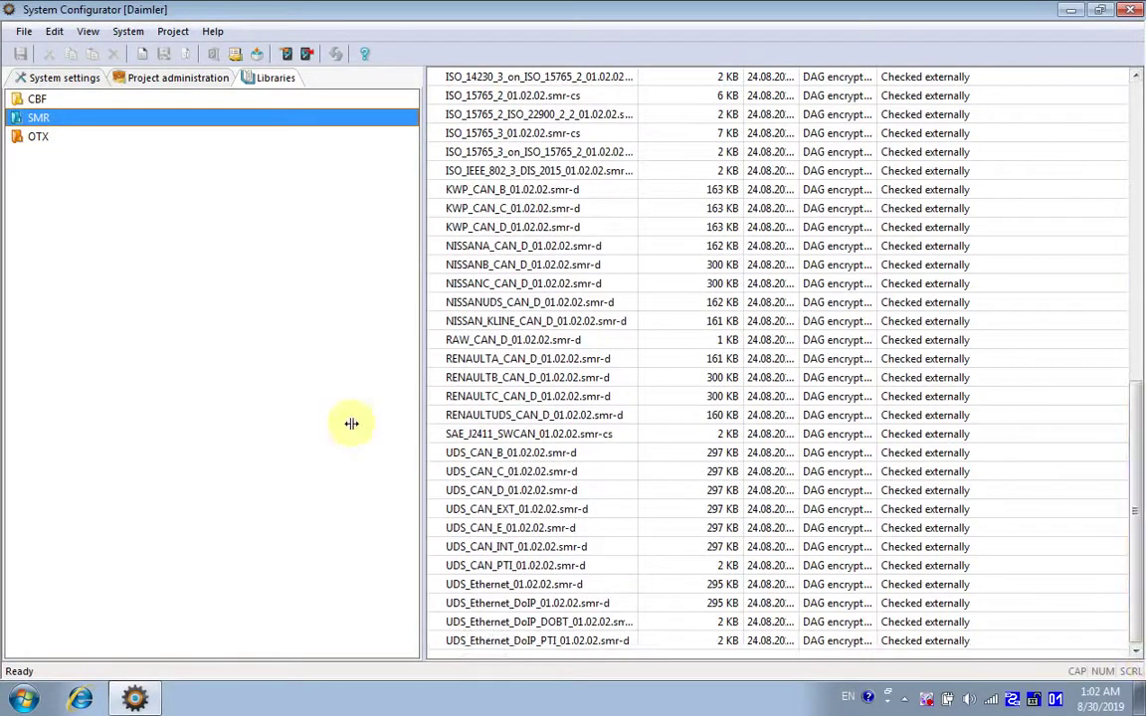
# Step: View the database files in the CBF library, and go back to the system settings
pyautogui.click(88, 102)
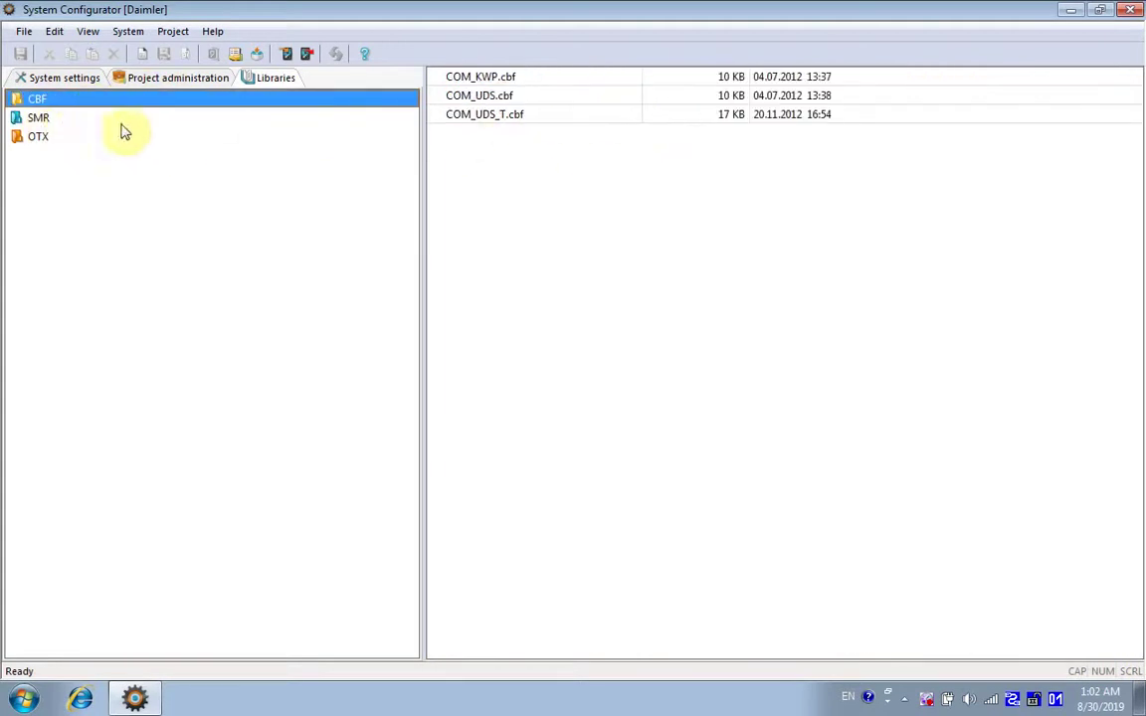
pyautogui.click(70, 83)
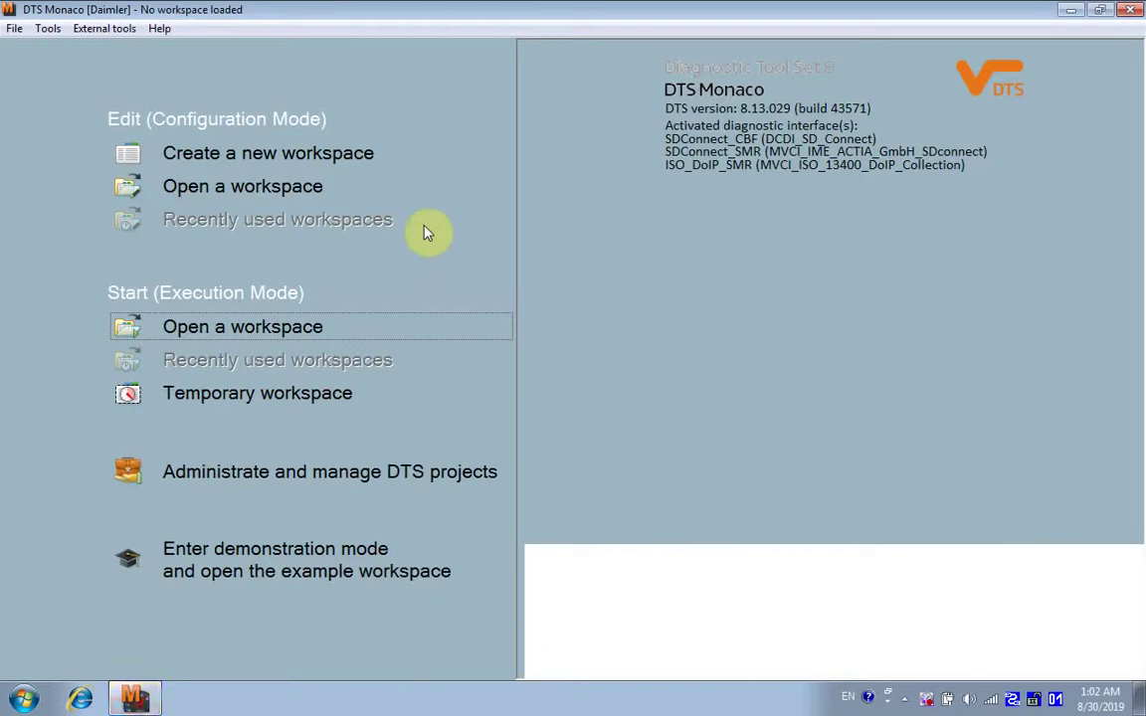
# Step: In DTS Monaco, create a workspace for project HU55 from the MBCar_MBVan_SMR_DiagnosticCAN_V_02_02 template, keeping SDConnect_SMR and ISO_DoIP_SMR as interfaces
pyautogui.click(281, 154)
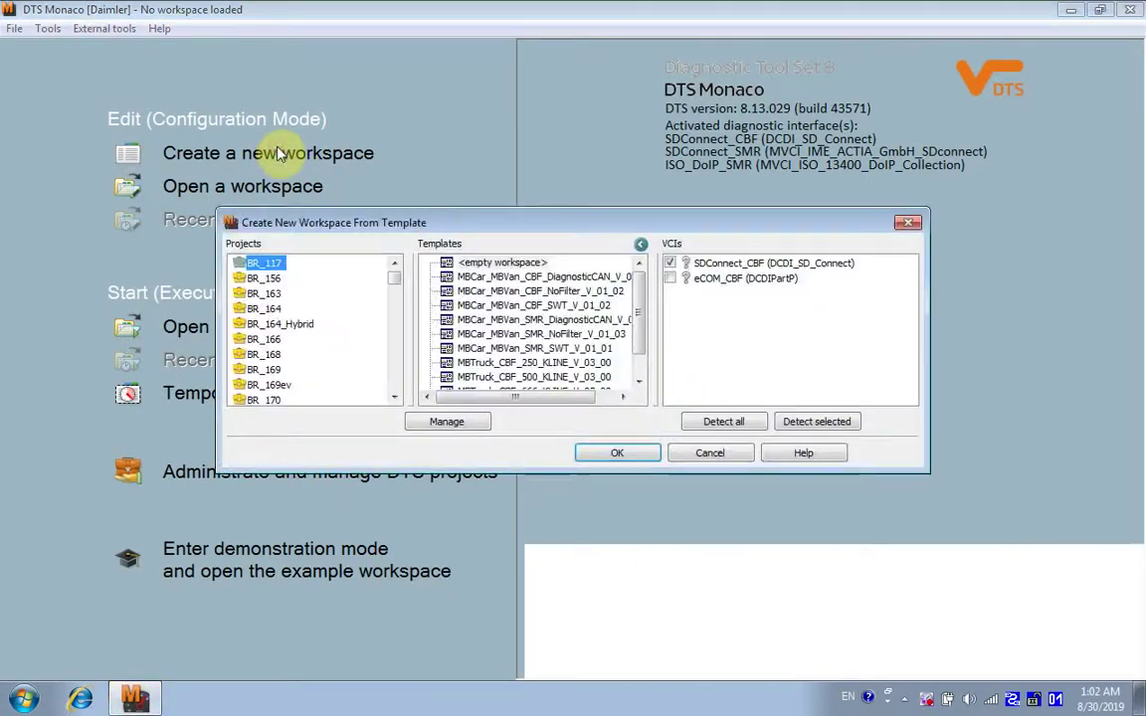
pyautogui.moveTo(396, 285); pyautogui.dragTo(396, 386)
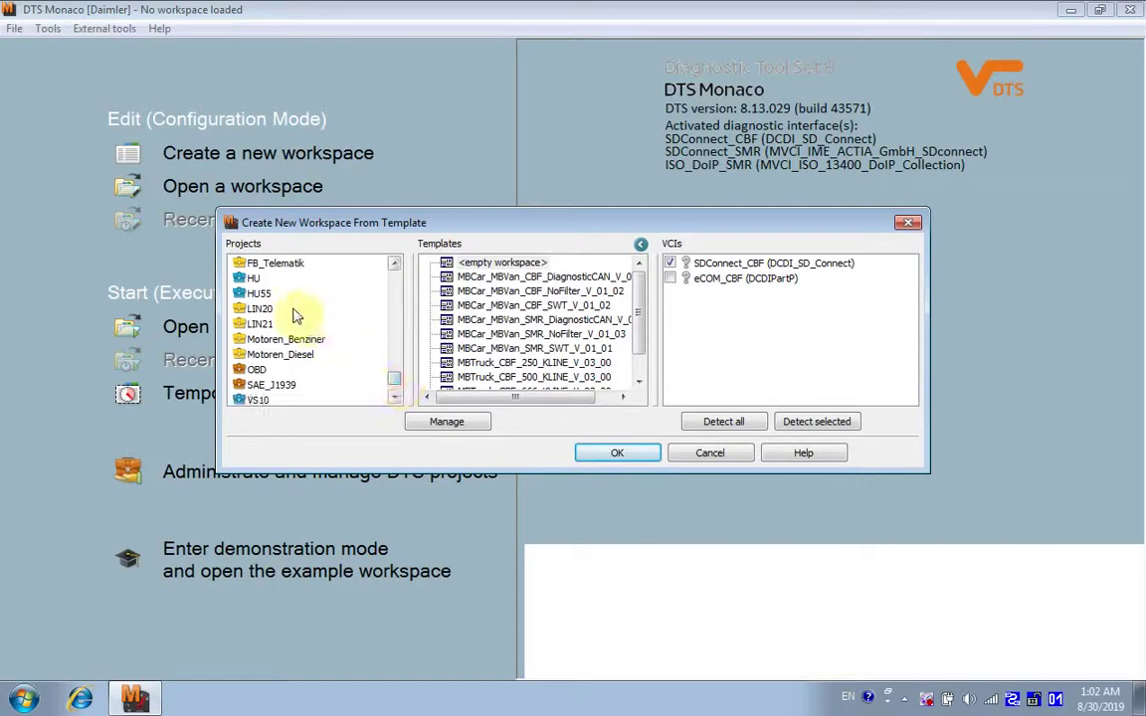
pyautogui.click(262, 296)
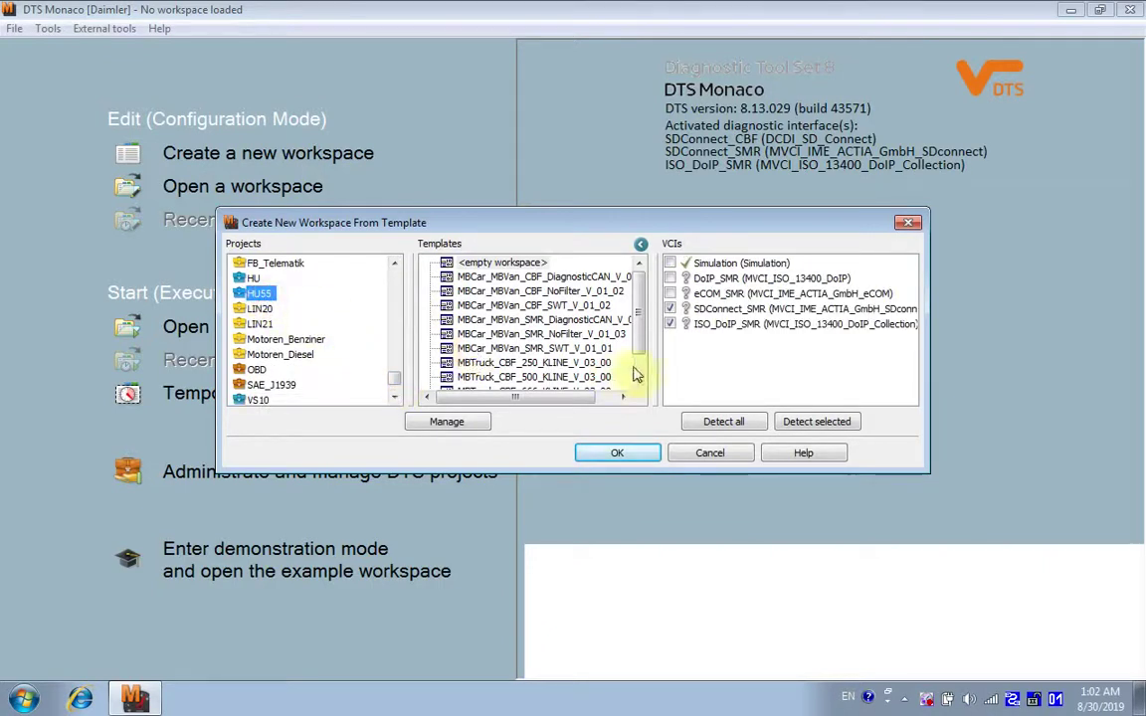
pyautogui.moveTo(652, 354); pyautogui.dragTo(683, 354)
pyautogui.click(673, 245)
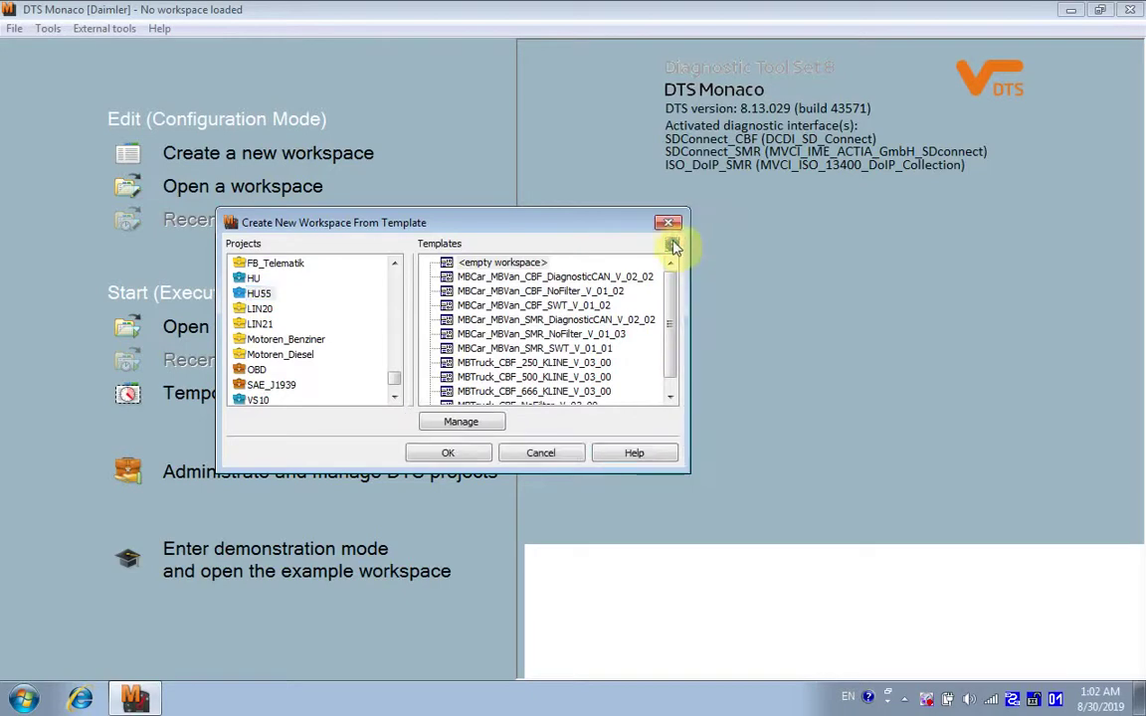
pyautogui.moveTo(690, 288); pyautogui.dragTo(727, 285)
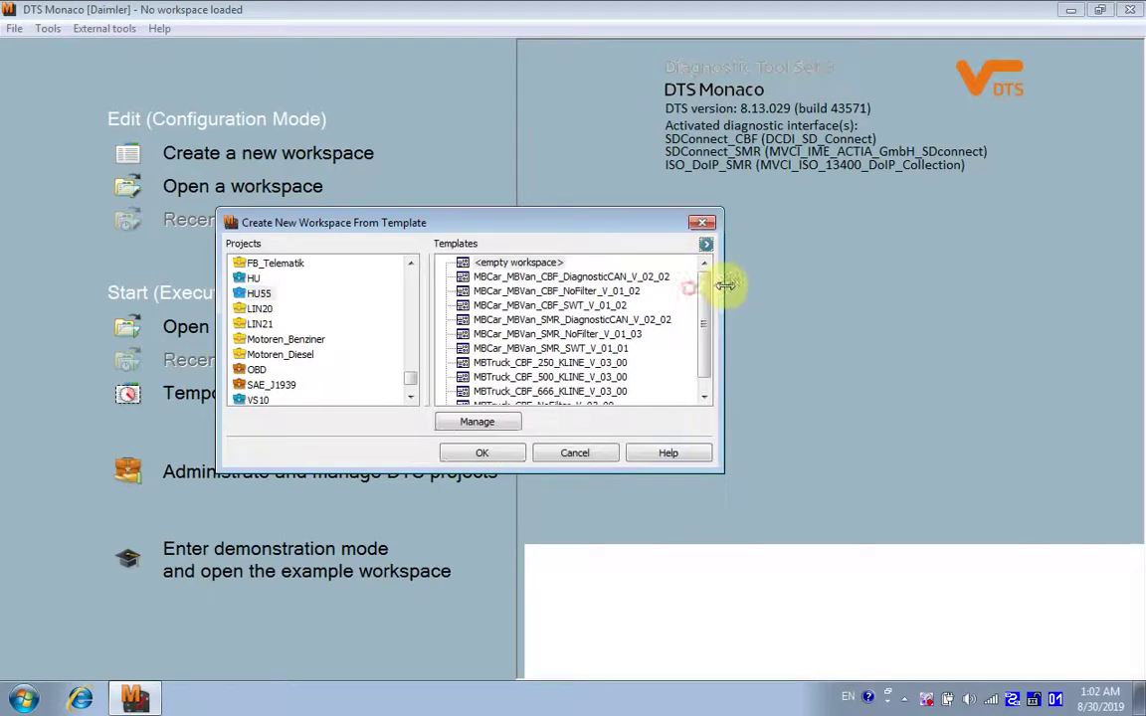
pyautogui.click(659, 320)
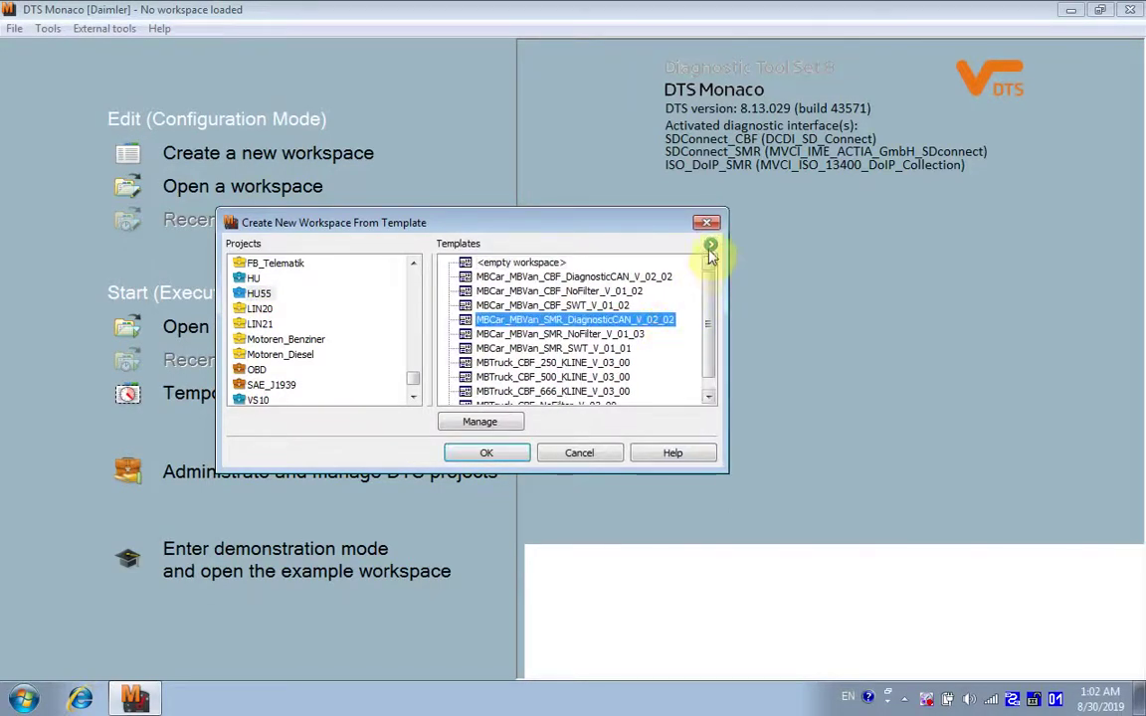
pyautogui.click(711, 244)
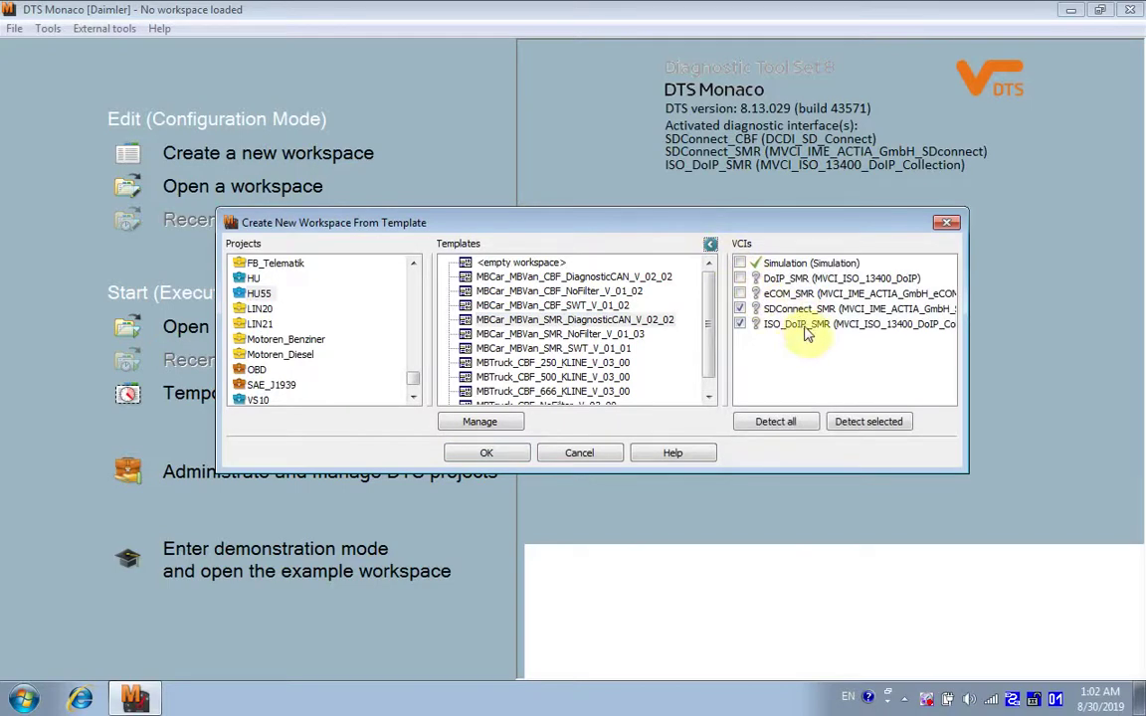
pyautogui.click(497, 455)
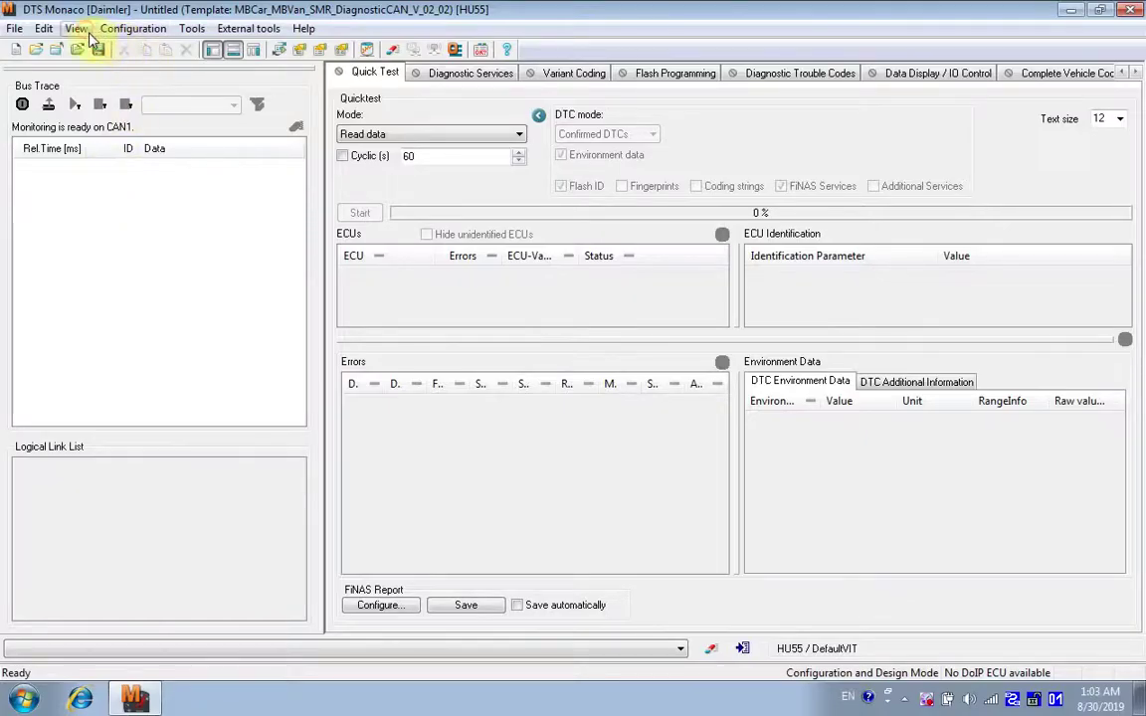
# Step: Show the battery voltage and ignition display, and put the workspace into active execution mode
pyautogui.click(81, 30)
pyautogui.click(80, 226)
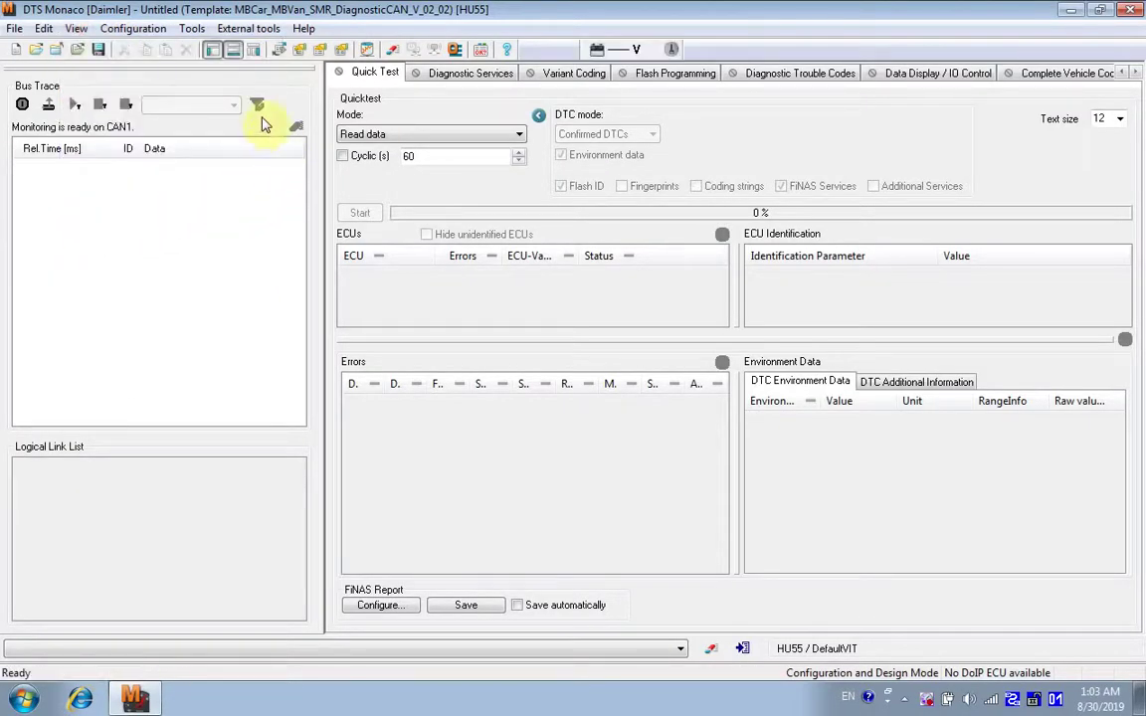
pyautogui.click(272, 49)
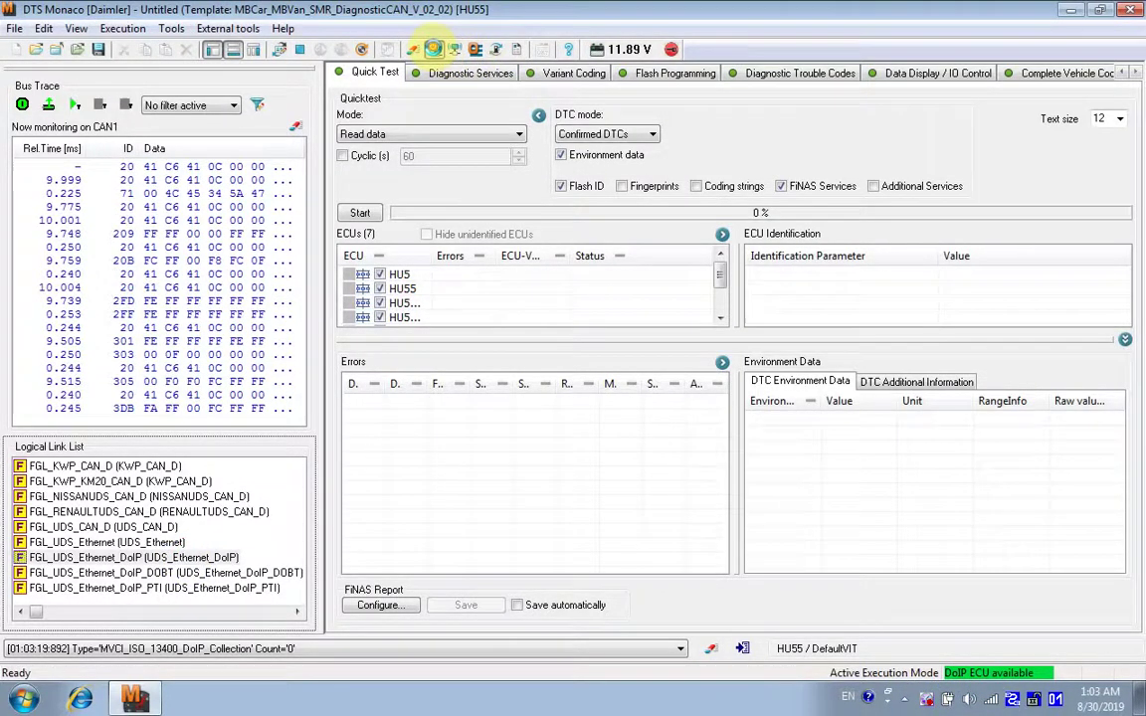
# Step: Run the quick test in Read data mode on all listed ECUs, and inspect HU5_ENTRY's identification and errors
pyautogui.click(434, 49)
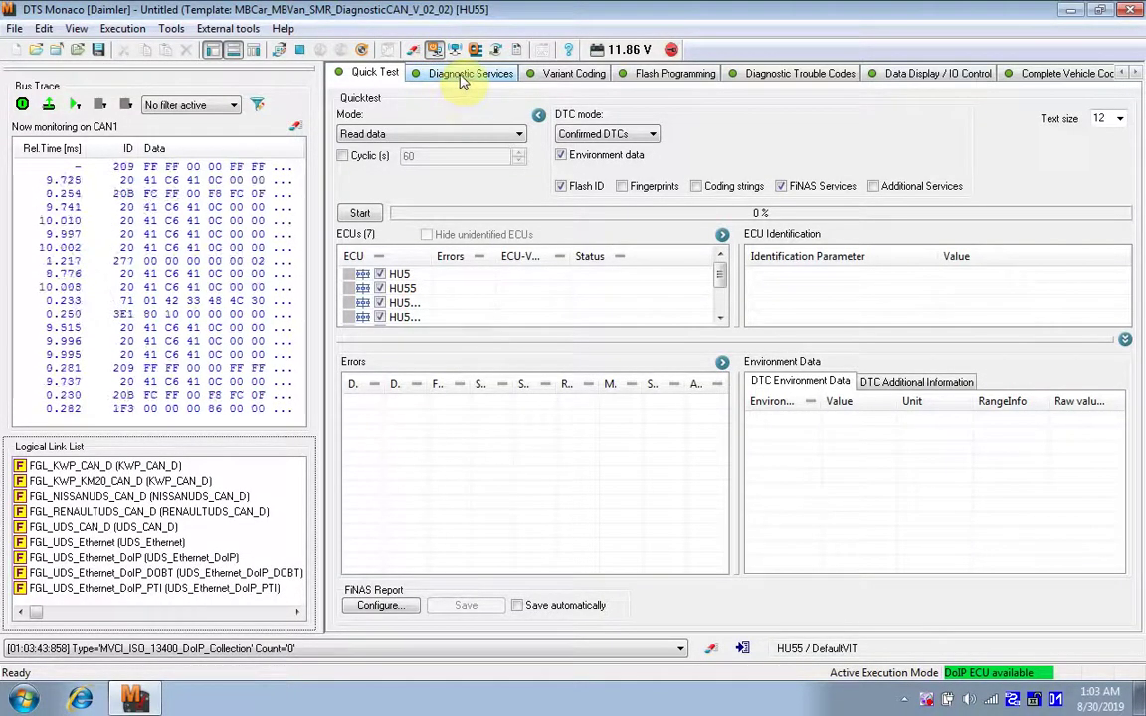
pyautogui.click(360, 213)
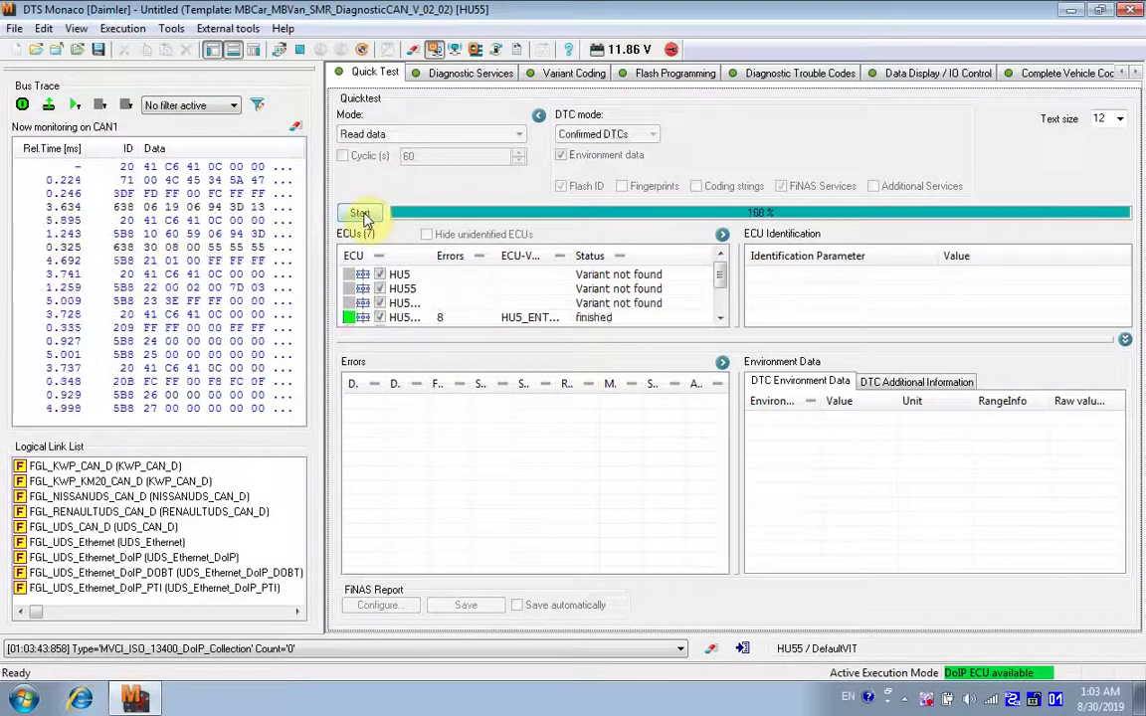
pyautogui.click(544, 320)
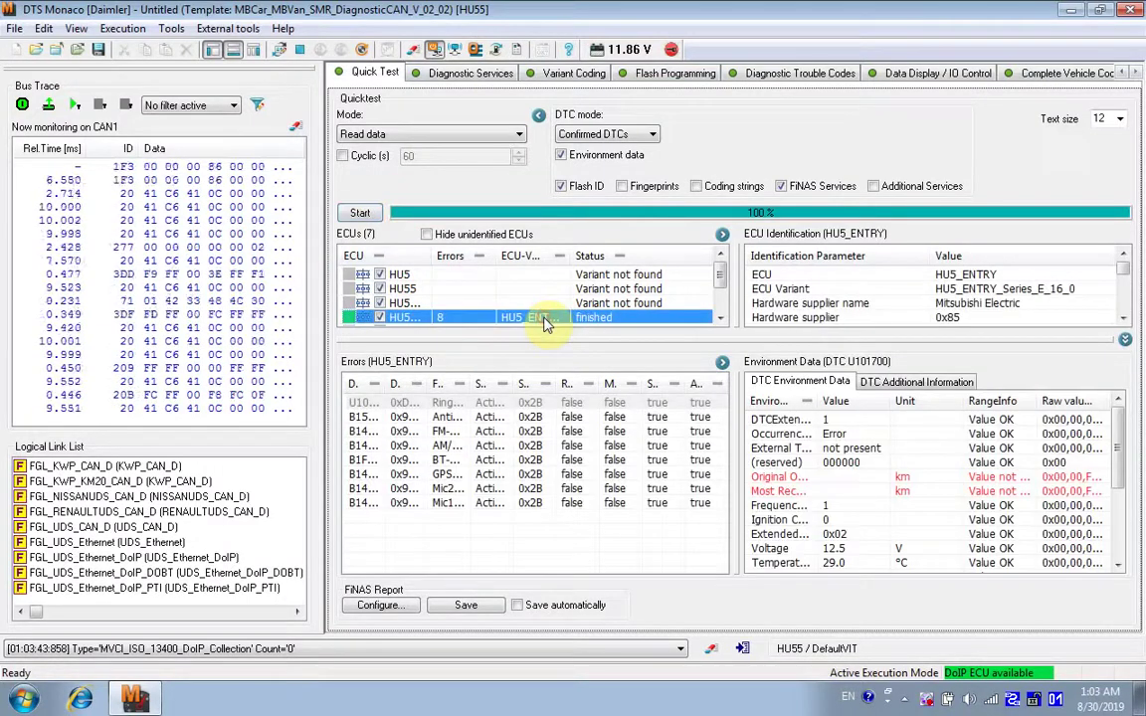
# Step: Connect to the HU5 (UDS_CAN_D) ECU for variant coding
pyautogui.click(583, 78)
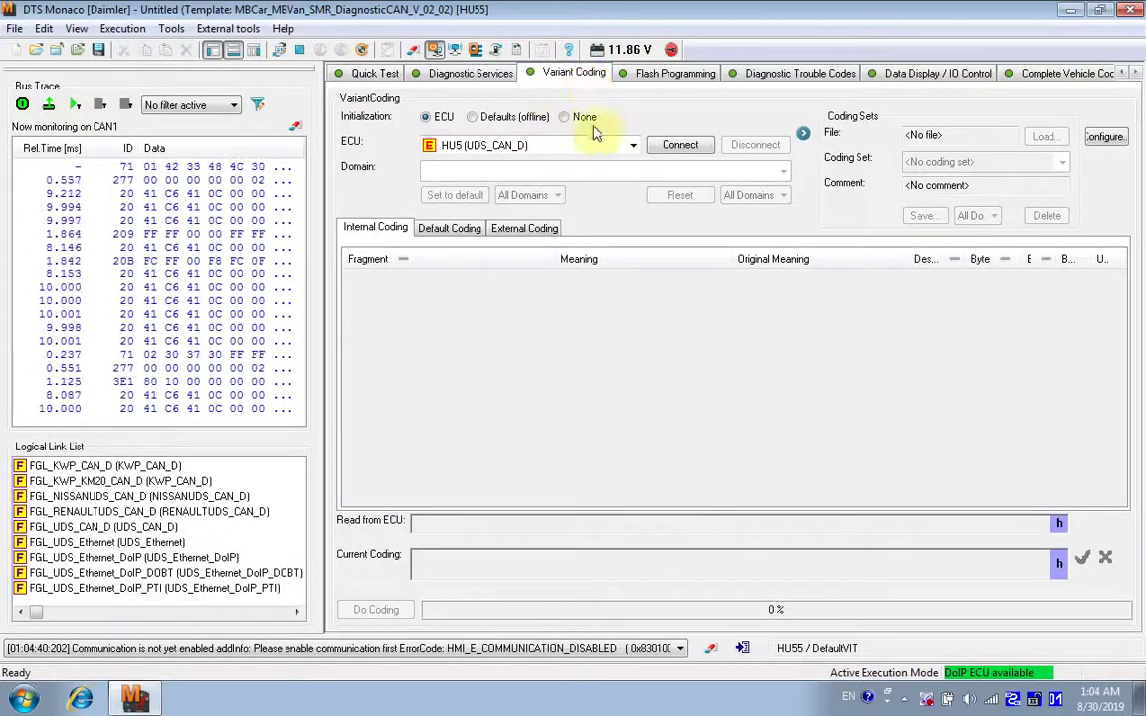
pyautogui.click(677, 146)
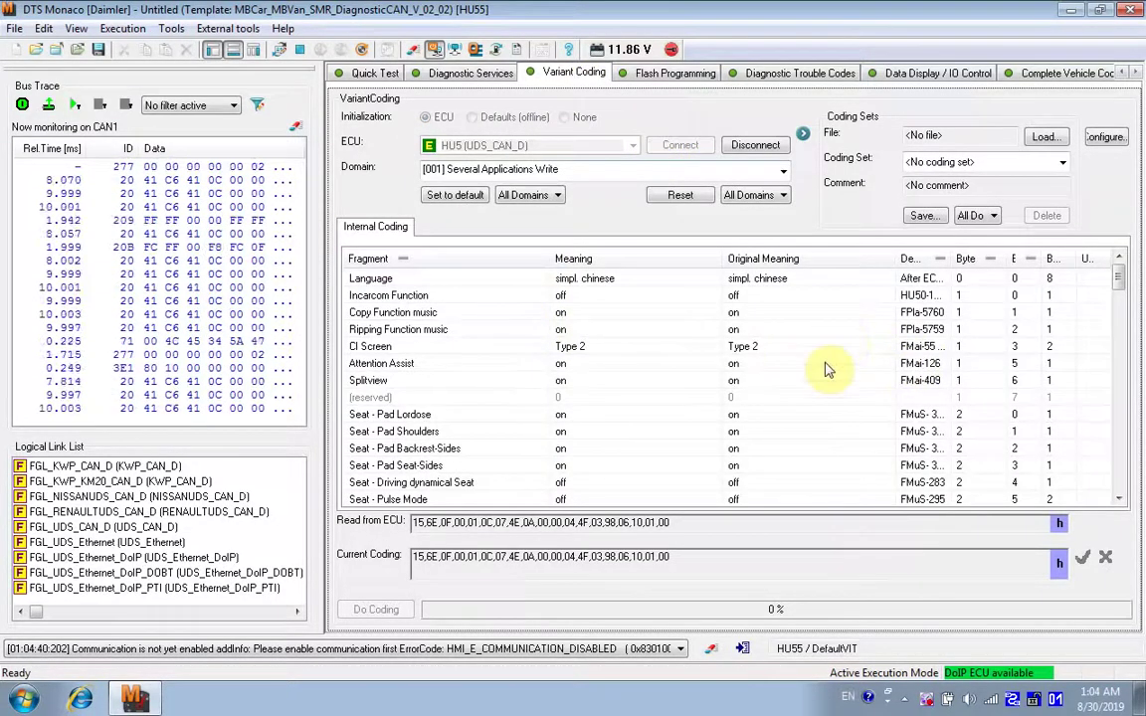
# Step: Try setting the Copy Function music fragment to off, and restore it to on
pyautogui.click(714, 314)
pyautogui.click(715, 314)
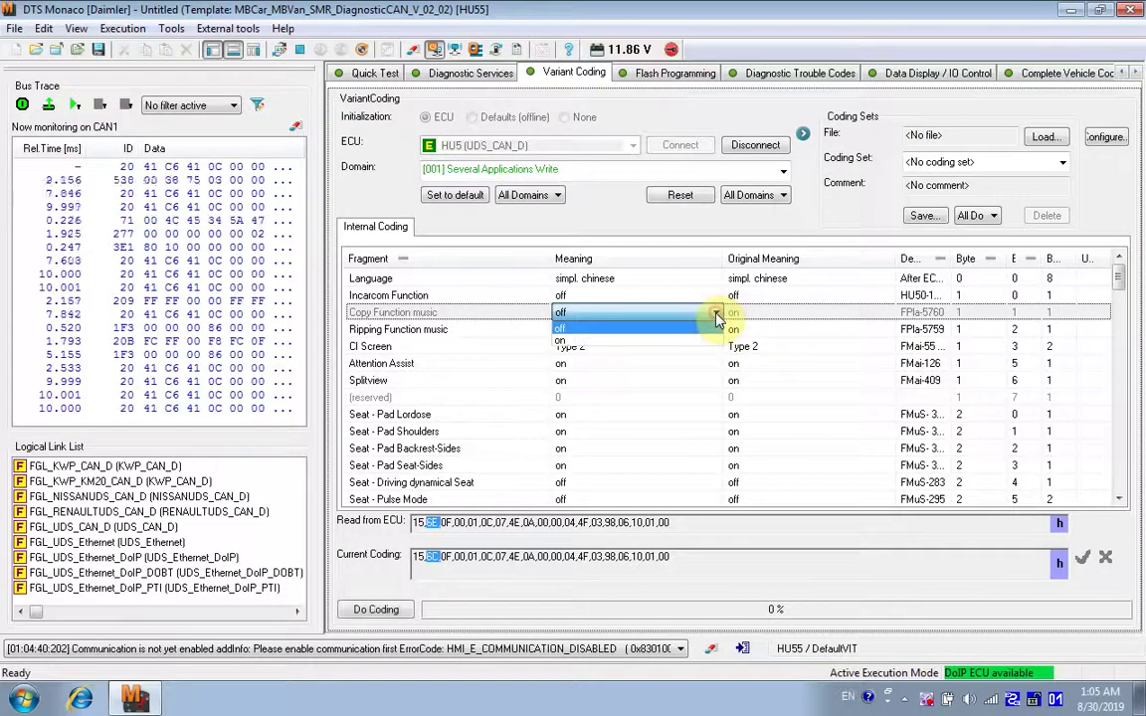
pyautogui.click(715, 314)
pyautogui.click(714, 316)
pyautogui.click(665, 341)
pyautogui.click(741, 316)
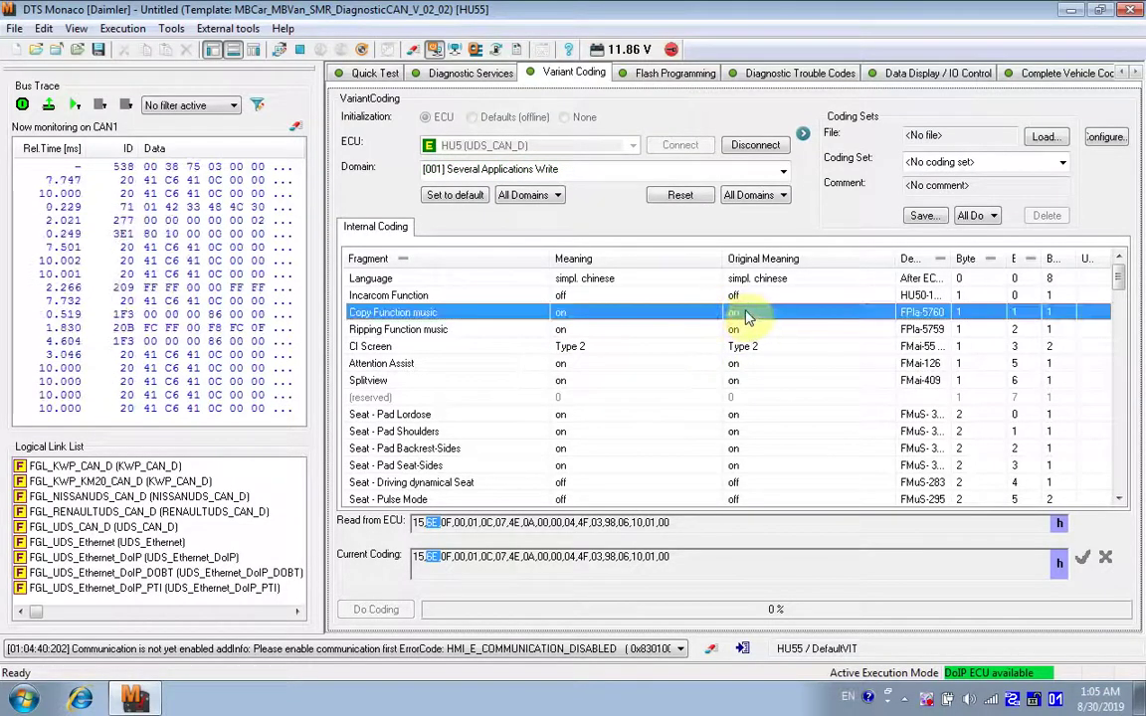
# Step: Set Incarcom Function to on in the Several Applications Write domain, and try to write the coding to the HU5 ECU
pyautogui.click(669, 299)
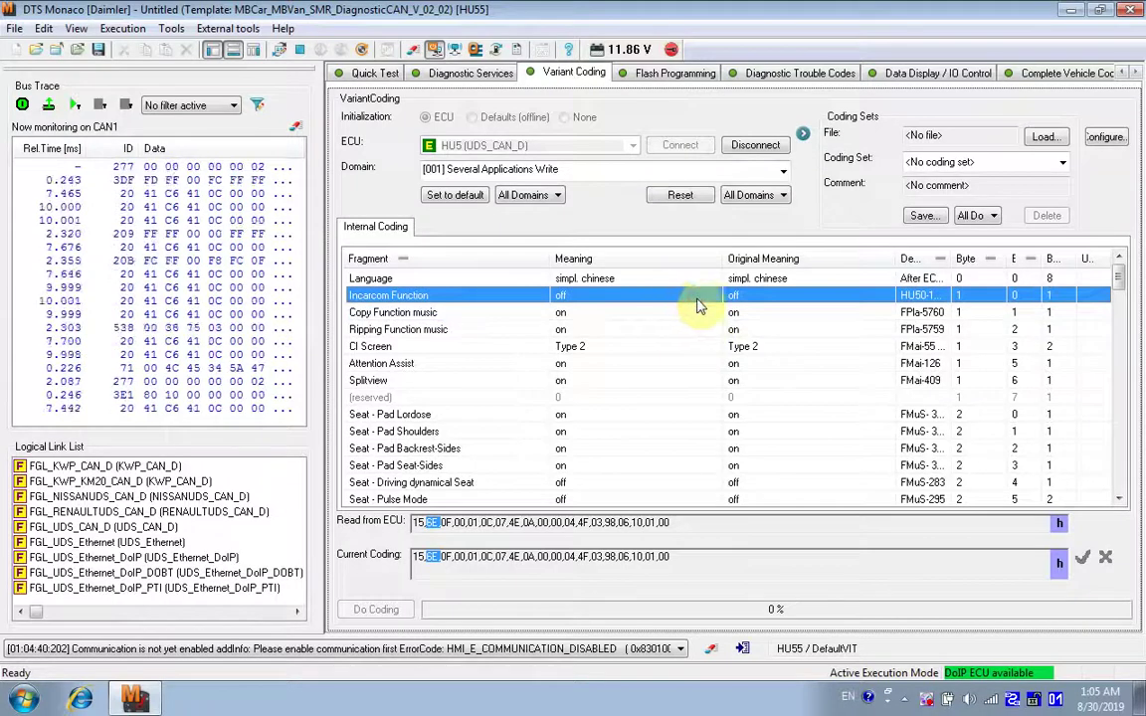
pyautogui.click(709, 299)
pyautogui.click(713, 300)
pyautogui.click(712, 298)
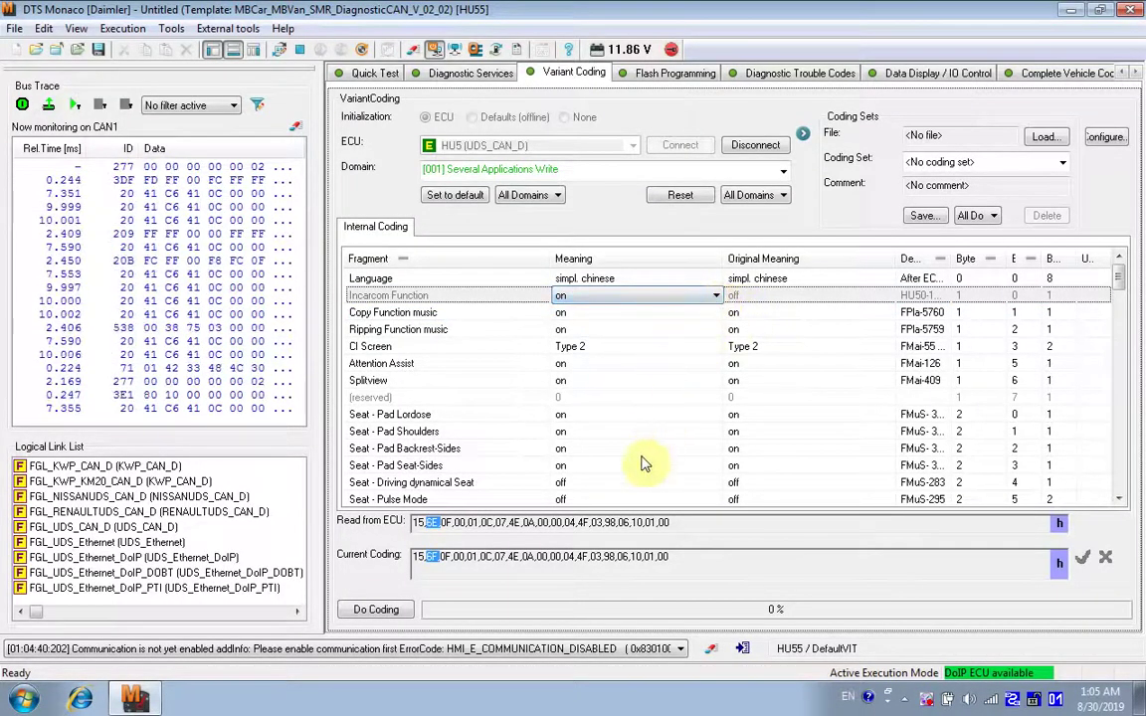
pyautogui.click(622, 451)
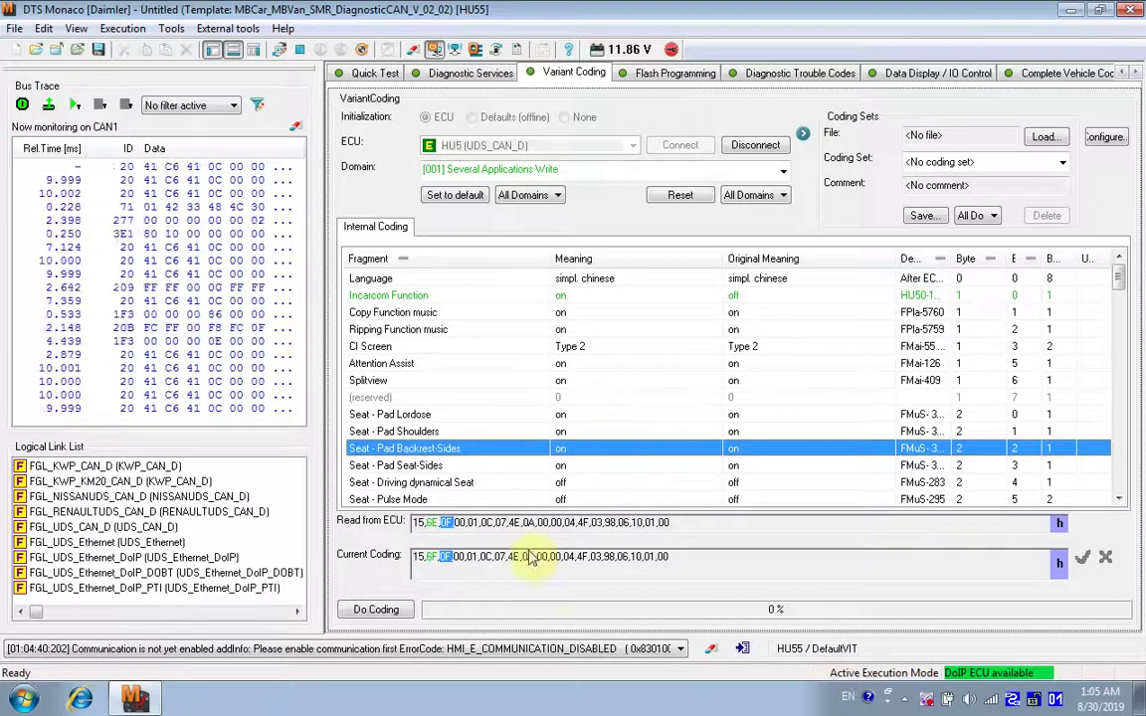
pyautogui.click(378, 610)
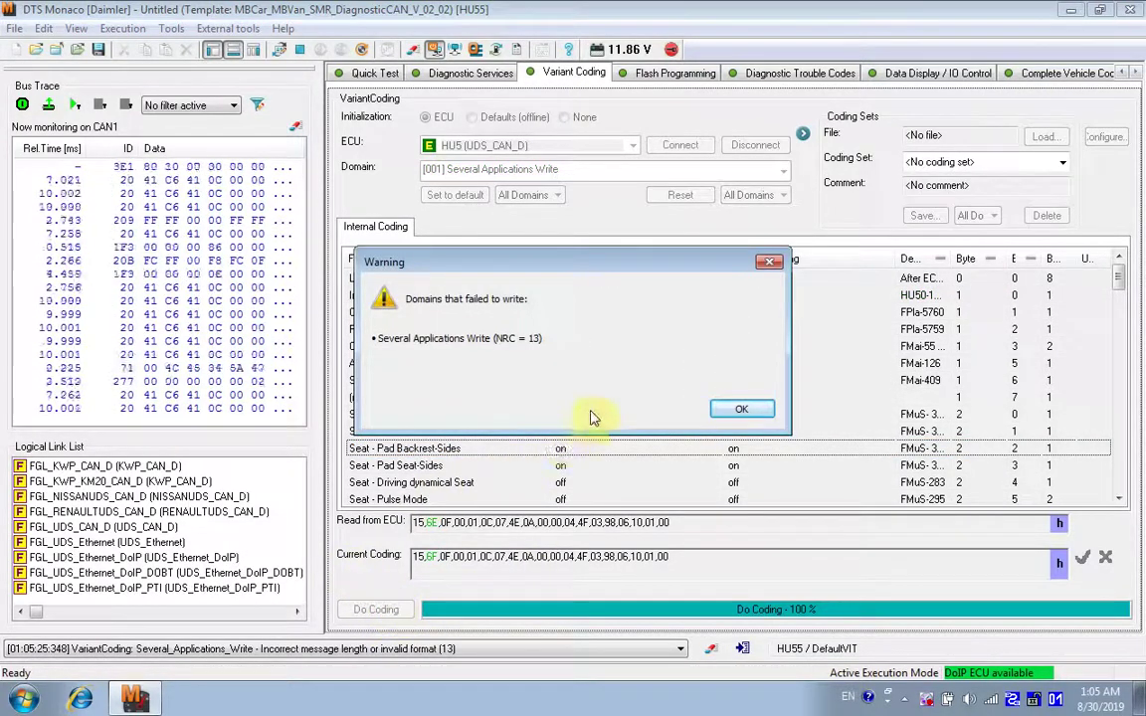
pyautogui.click(739, 411)
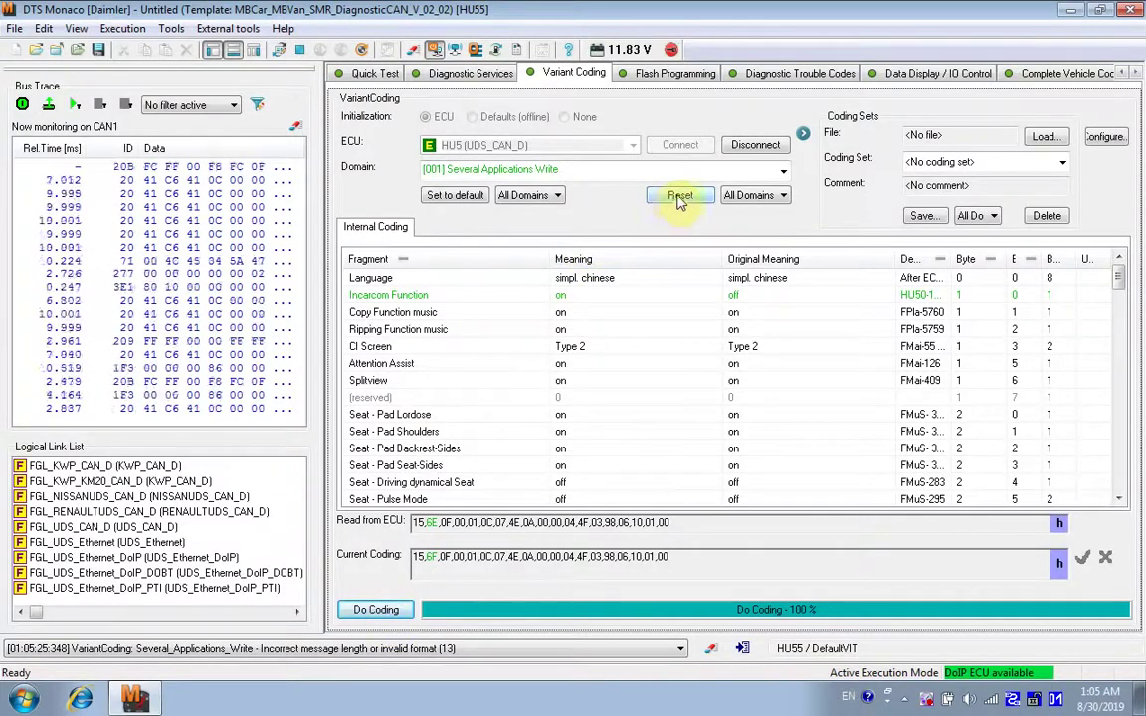
# Step: Disconnect from the HU5 ECU, and check the quick test results and variant coding view again
pyautogui.click(746, 147)
pyautogui.click(364, 74)
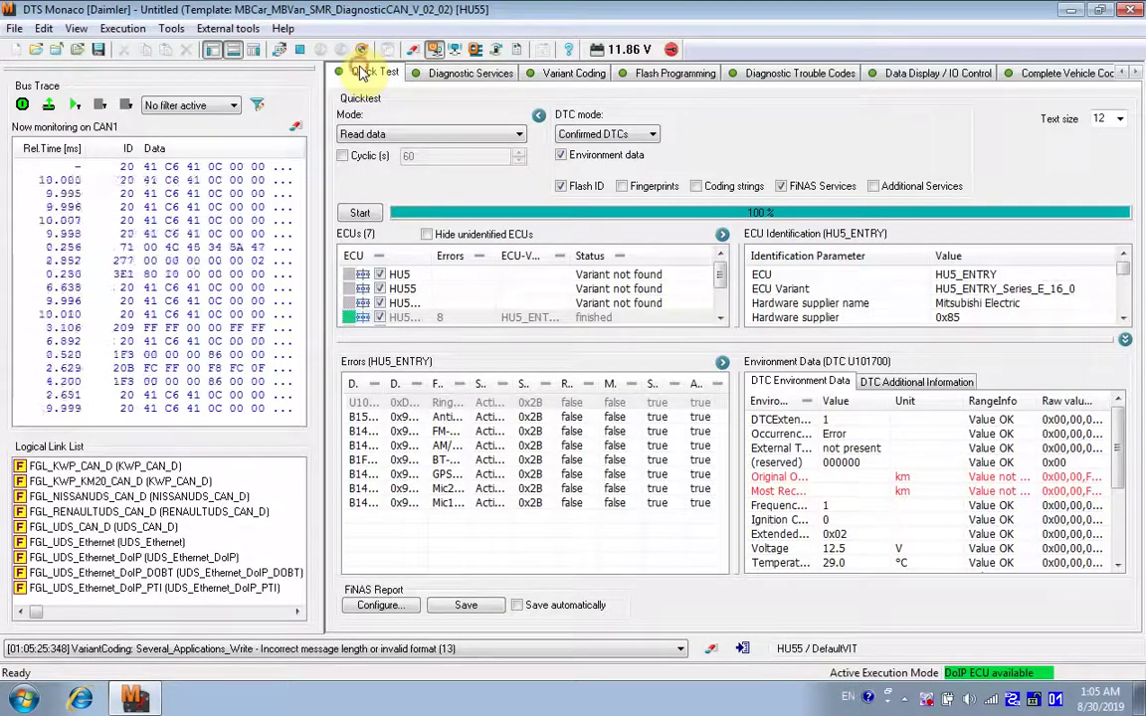
pyautogui.click(537, 73)
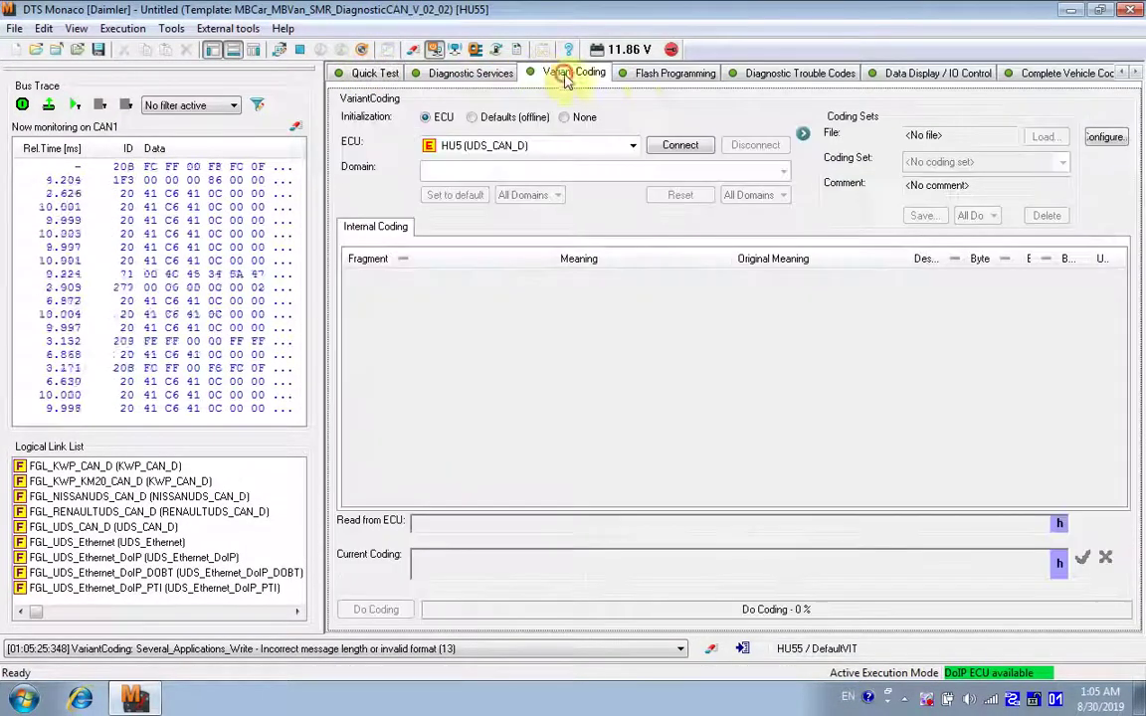
# Step: Select the upload session of the HU5 (UDS_CAN_D) link for flash programming
pyautogui.click(645, 75)
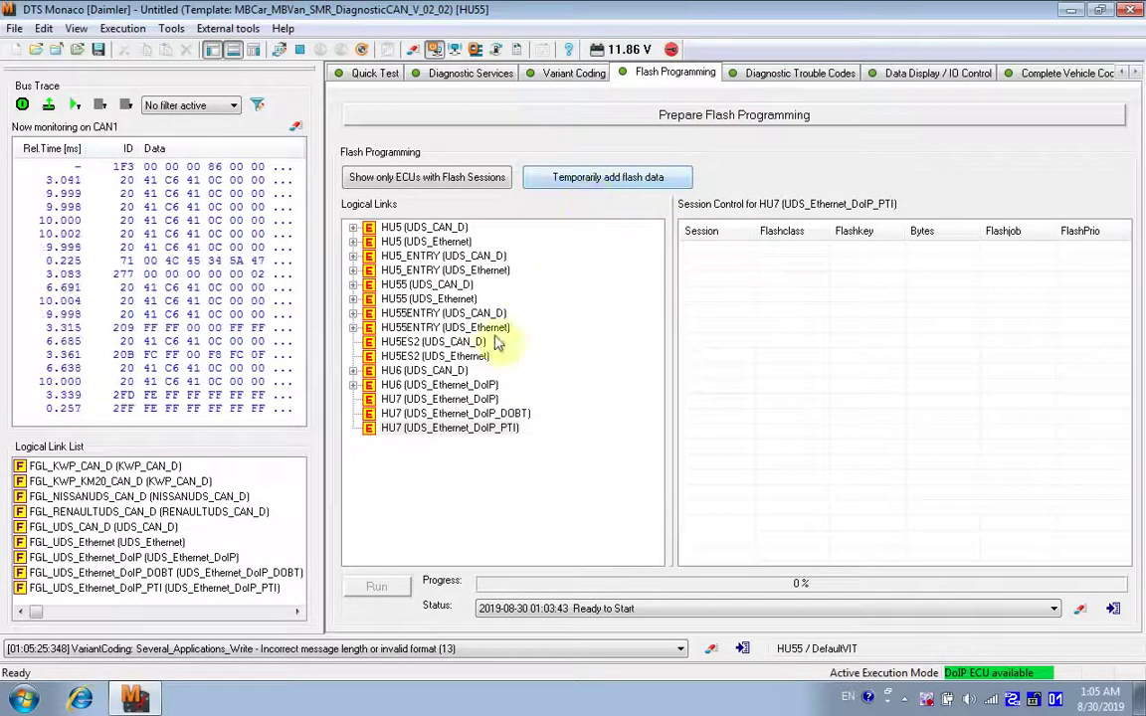
pyautogui.click(435, 231)
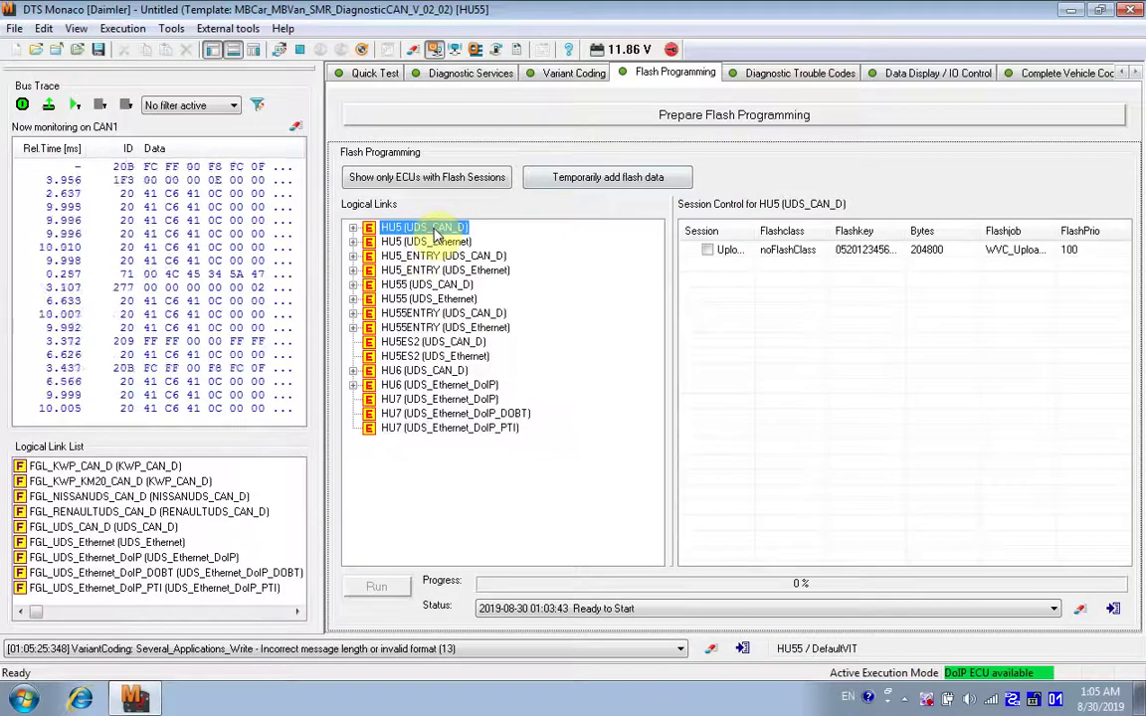
pyautogui.click(708, 252)
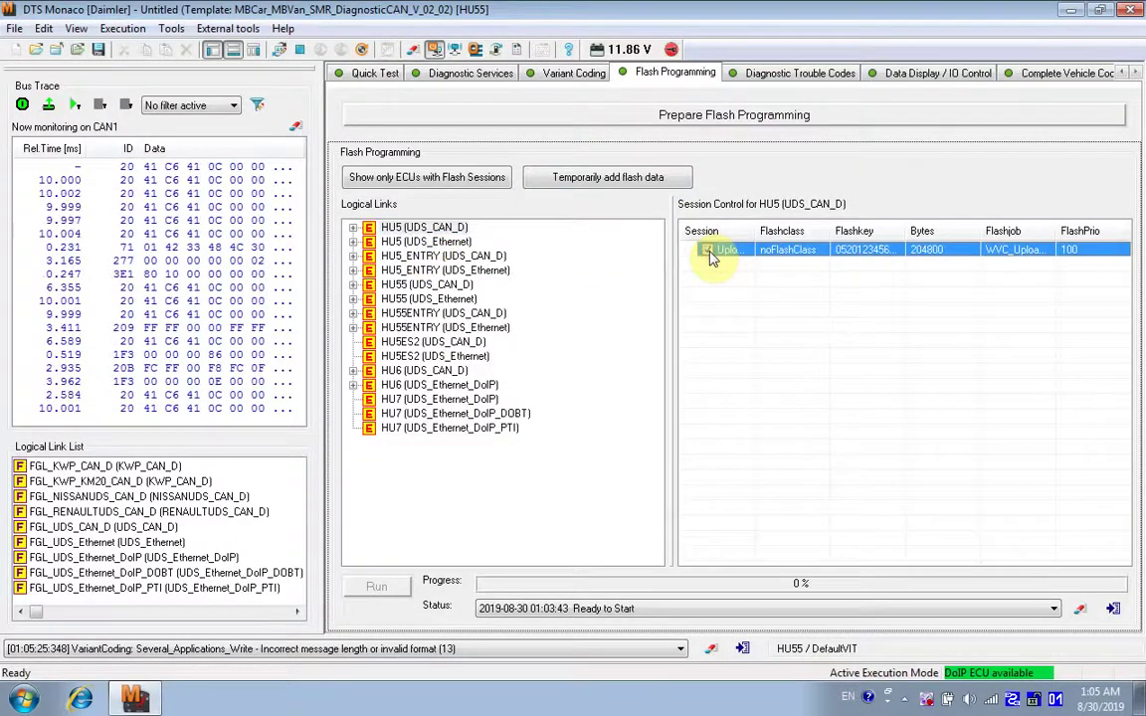
pyautogui.click(786, 116)
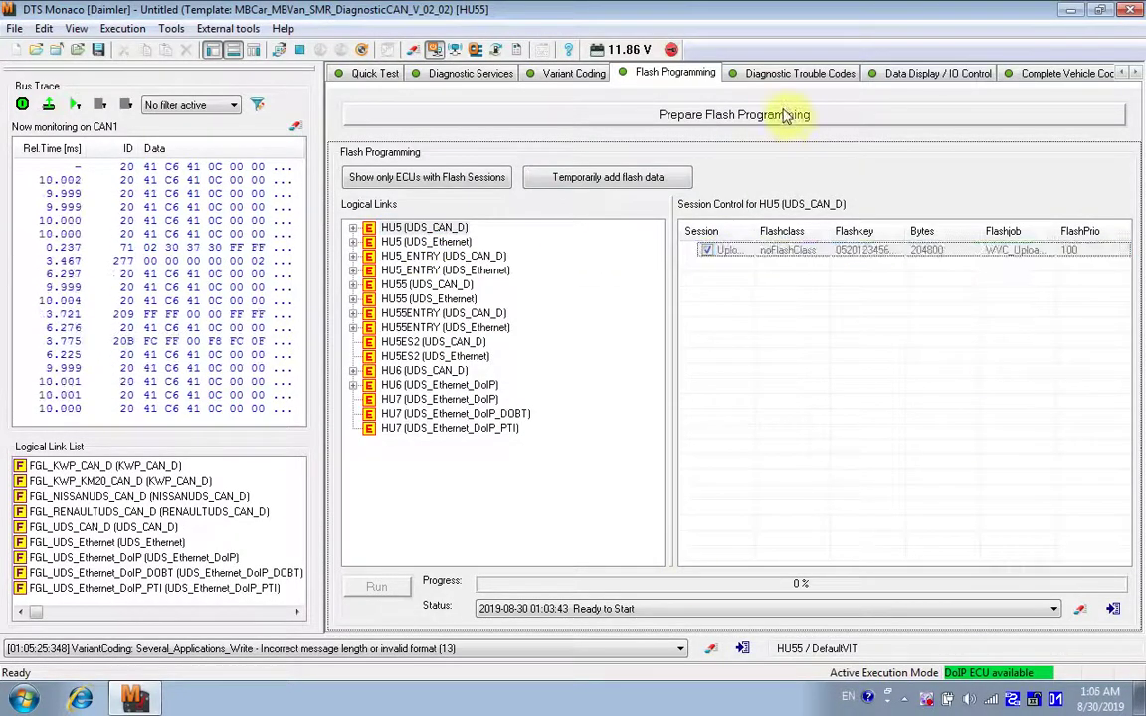
# Step: Connect to HU5 (UDS_CAN_D) for diagnostic trouble codes, and read its confirmed DTCs
pyautogui.click(786, 74)
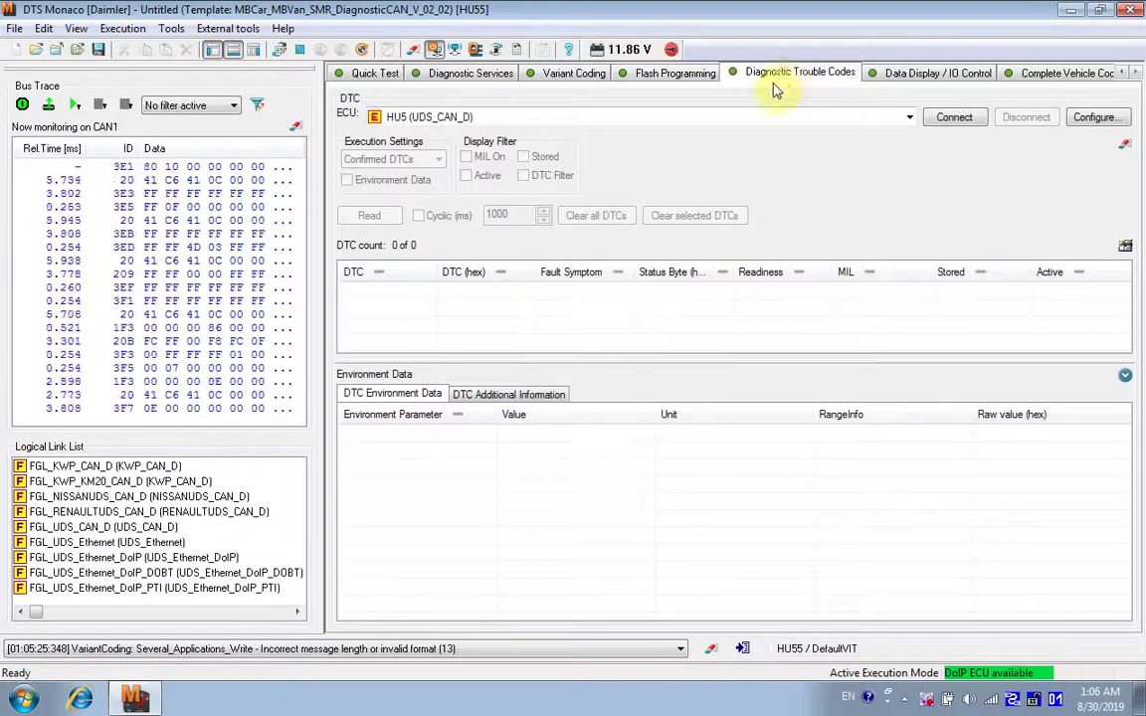
pyautogui.click(952, 124)
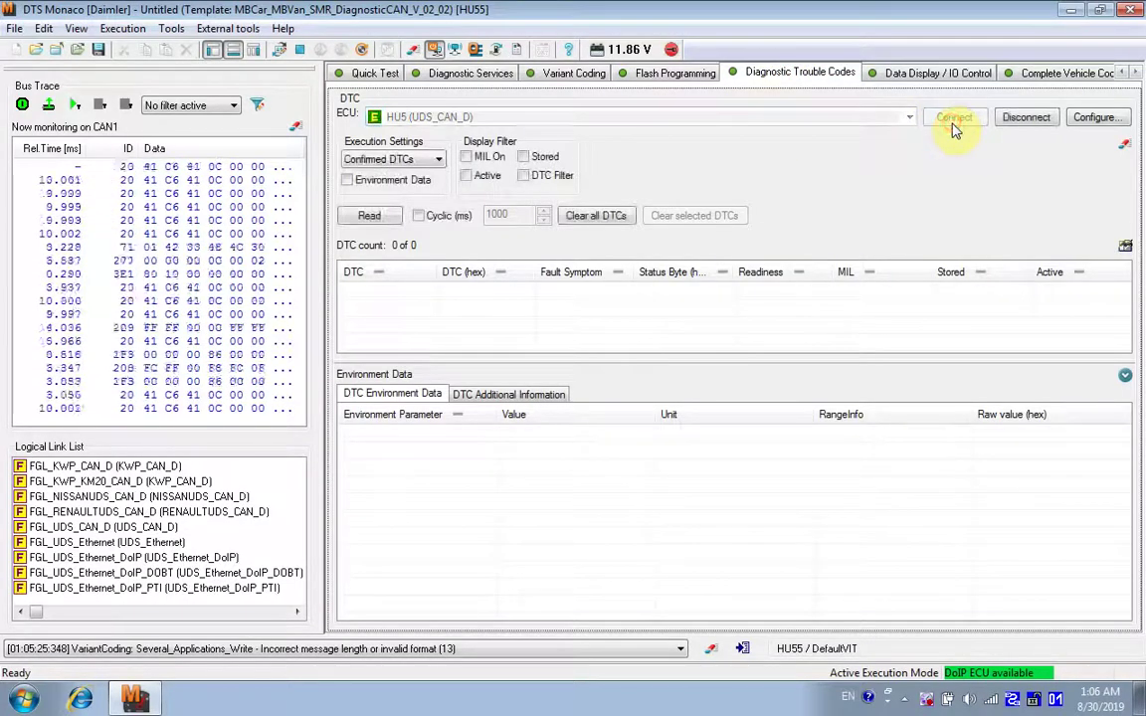
pyautogui.click(369, 217)
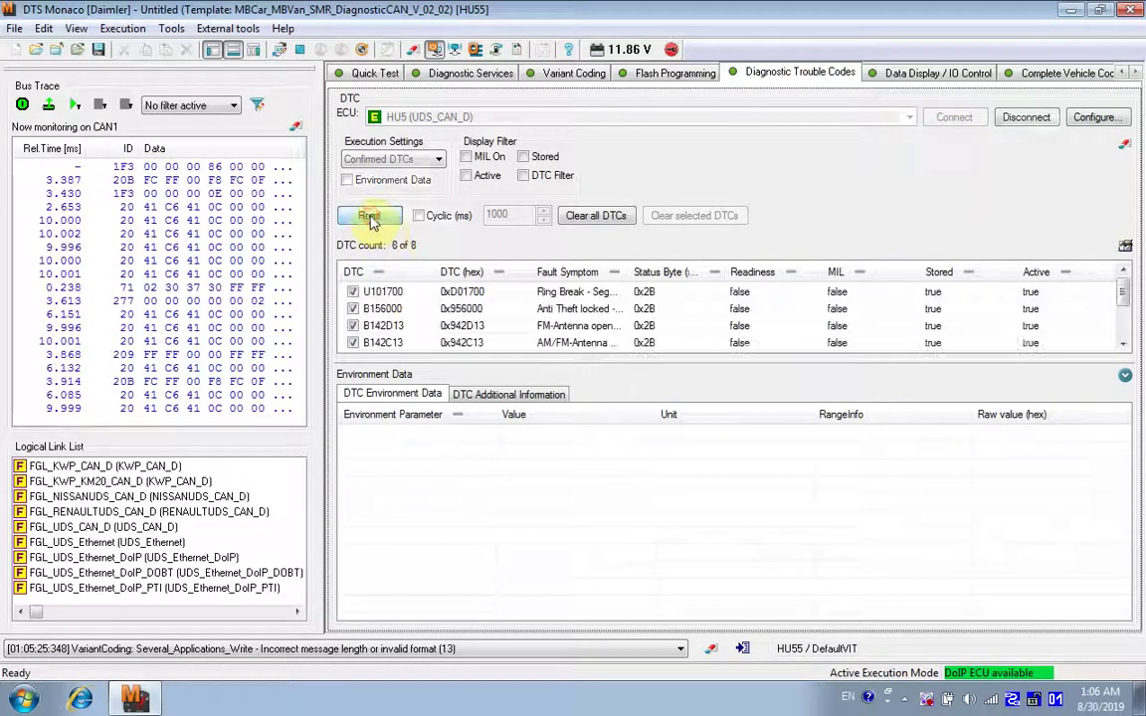
# Step: Review the common settings of the Data Display configurator, and accept them
pyautogui.click(924, 76)
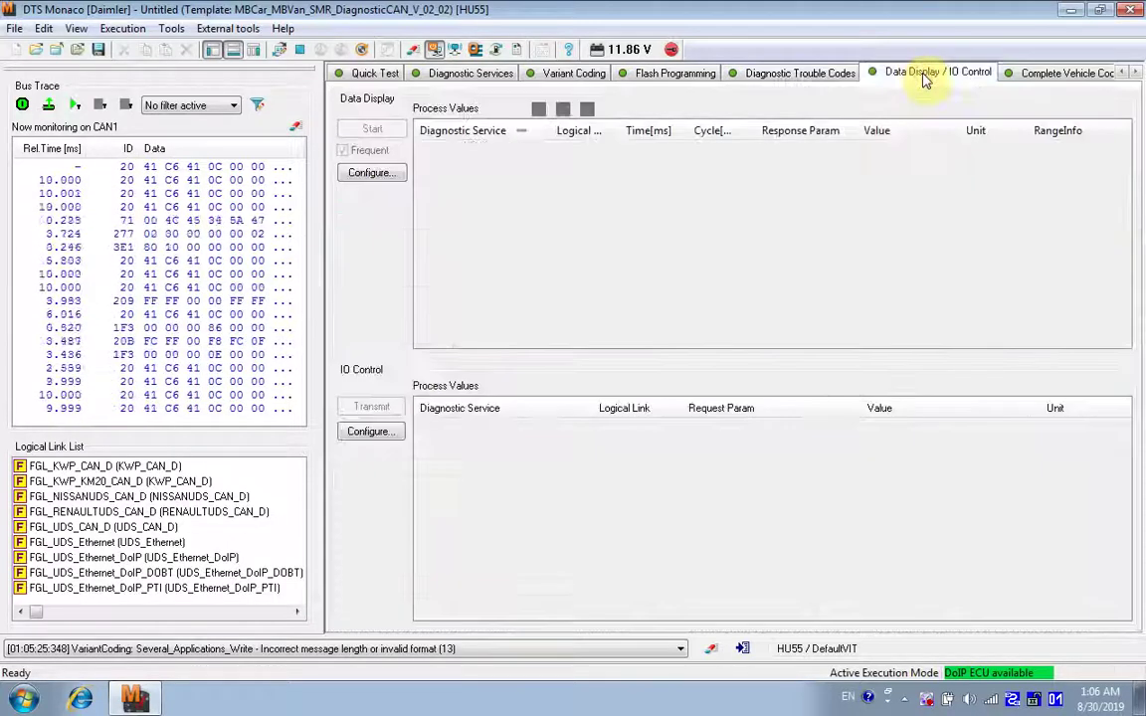
pyautogui.click(373, 176)
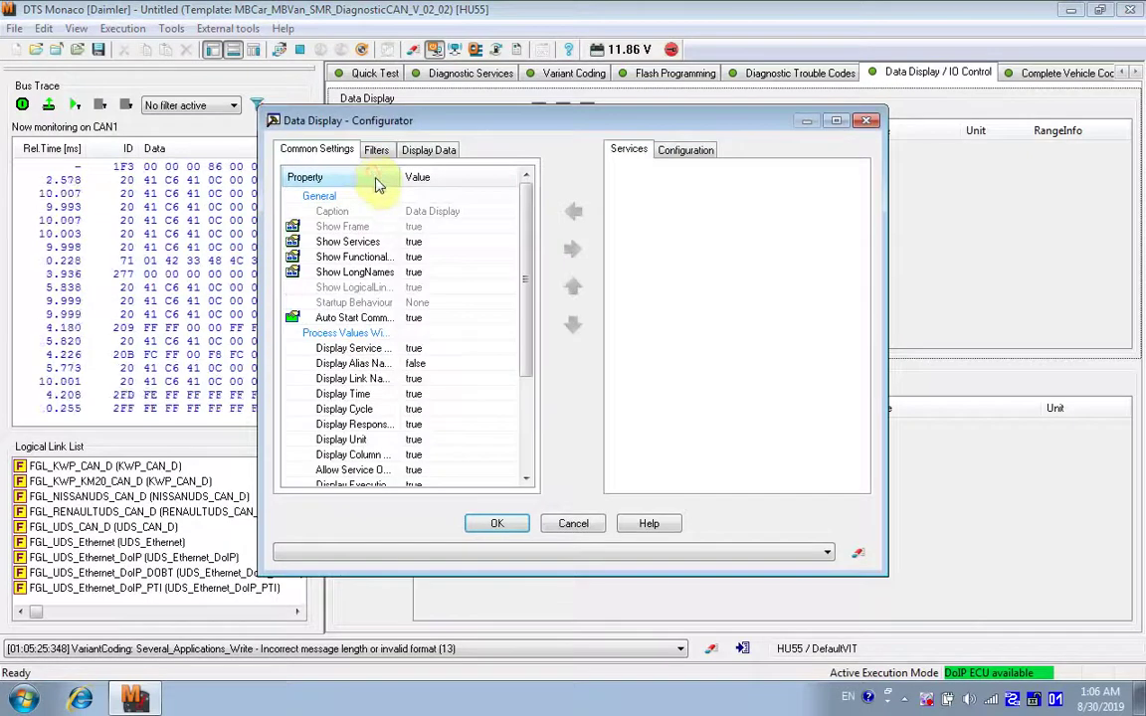
pyautogui.doubleClick(354, 318)
pyautogui.click(502, 525)
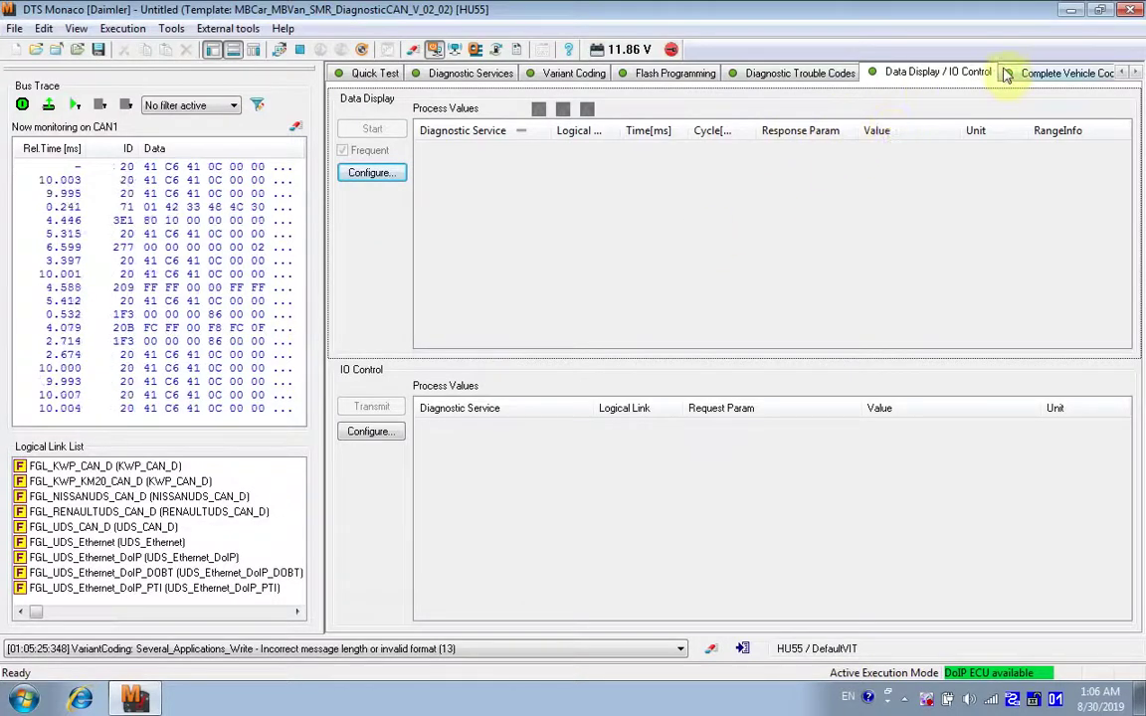
# Step: Read the complete vehicle coding for the listed ECUs, and look over the ECU Exchange and Symbolic Trace views
pyautogui.click(1035, 72)
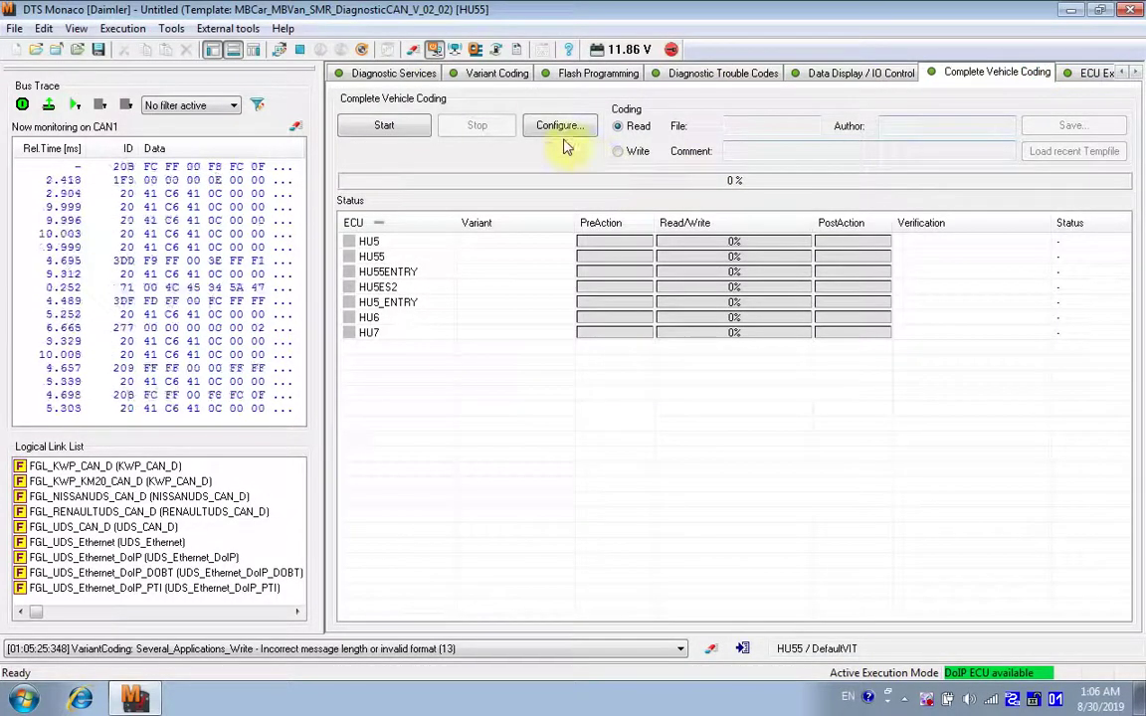
pyautogui.click(384, 129)
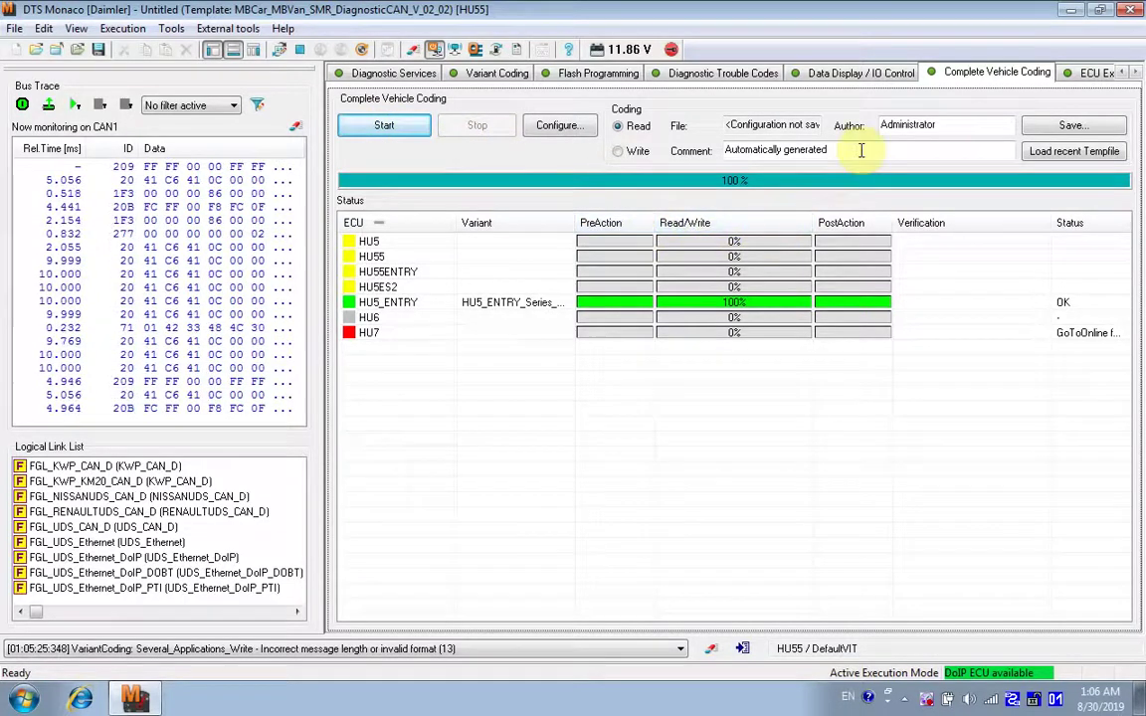
pyautogui.click(1095, 74)
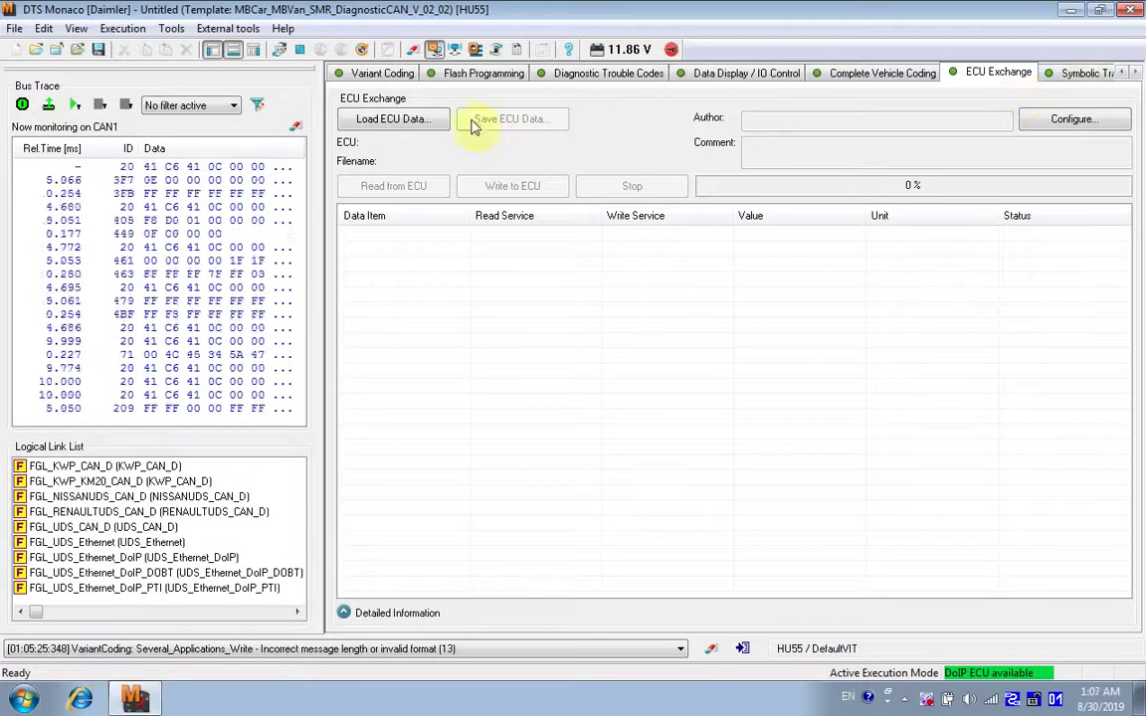
pyautogui.click(1084, 75)
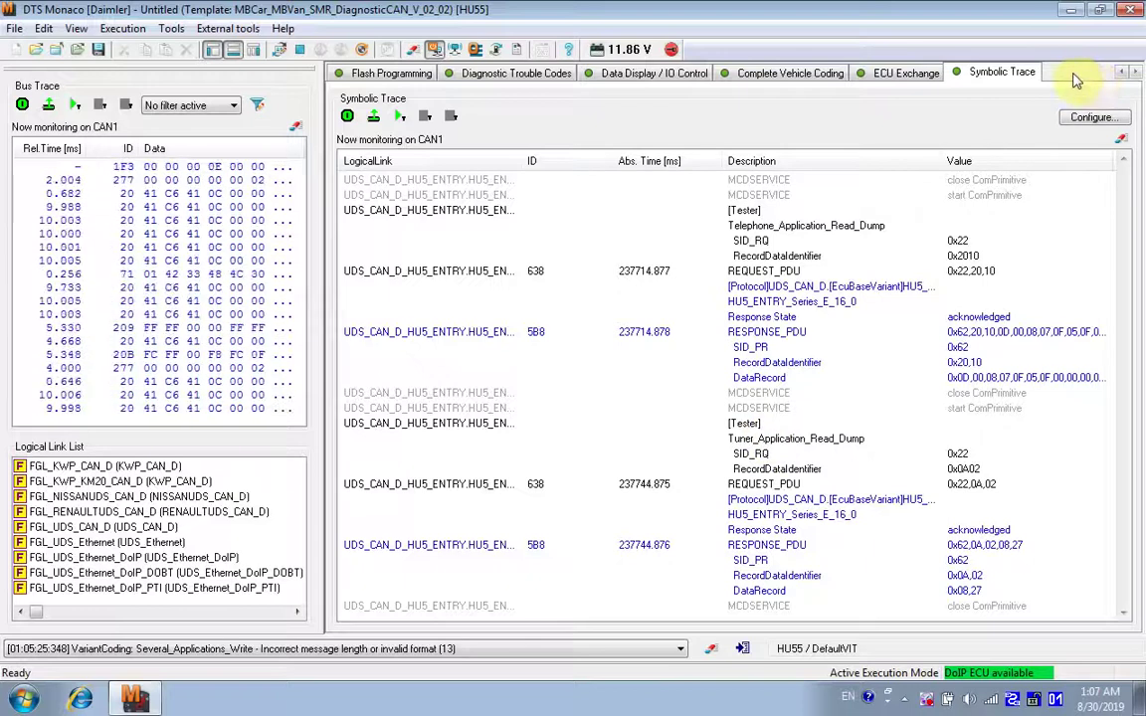
pyautogui.click(900, 72)
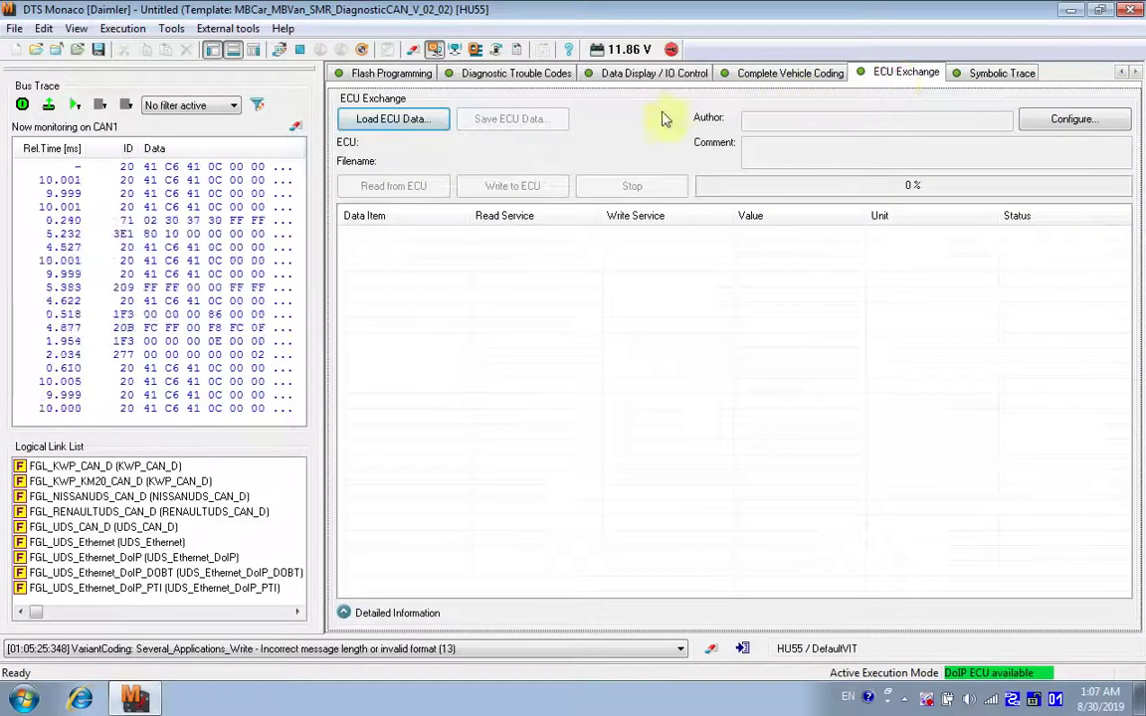
pyautogui.click(756, 73)
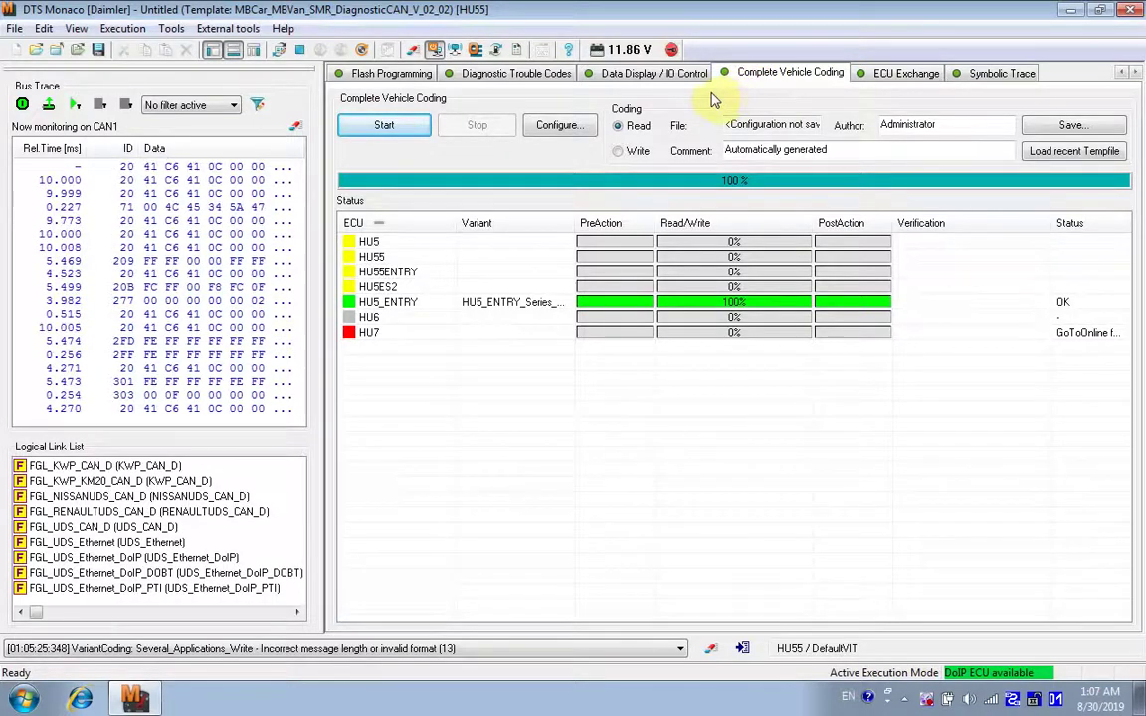
# Step: Check the flash programming view again, and return to the quick test results
pyautogui.click(395, 75)
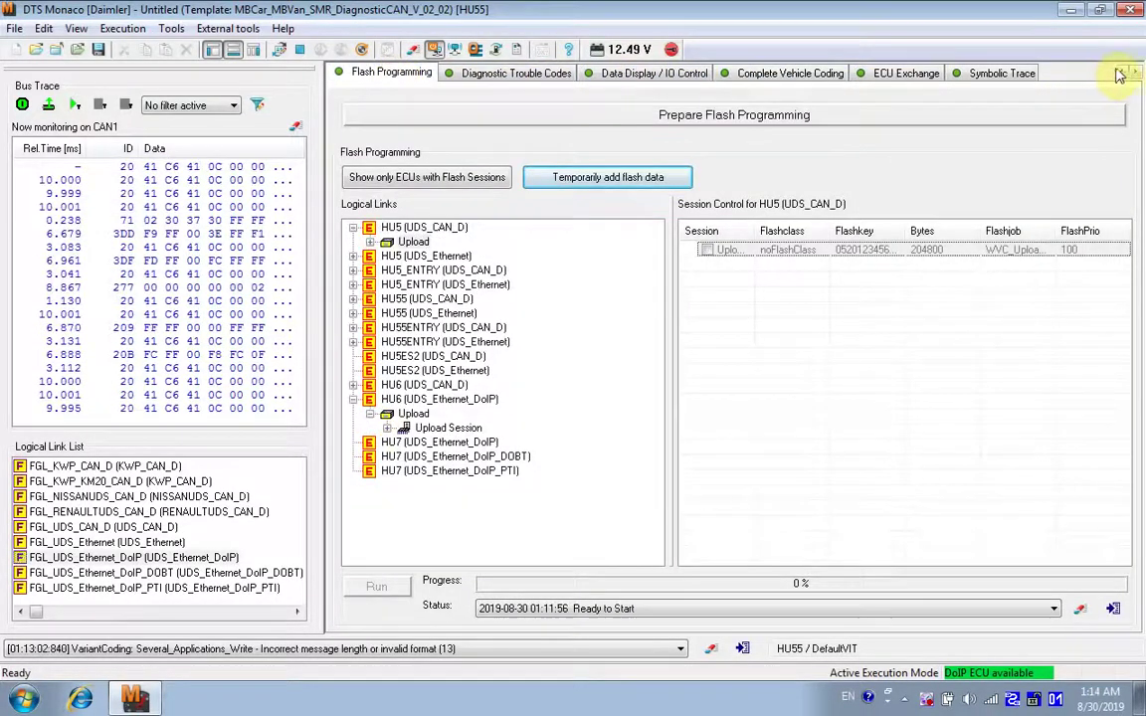
pyautogui.click(1120, 73)
pyautogui.click(1121, 74)
pyautogui.click(1120, 74)
pyautogui.click(375, 75)
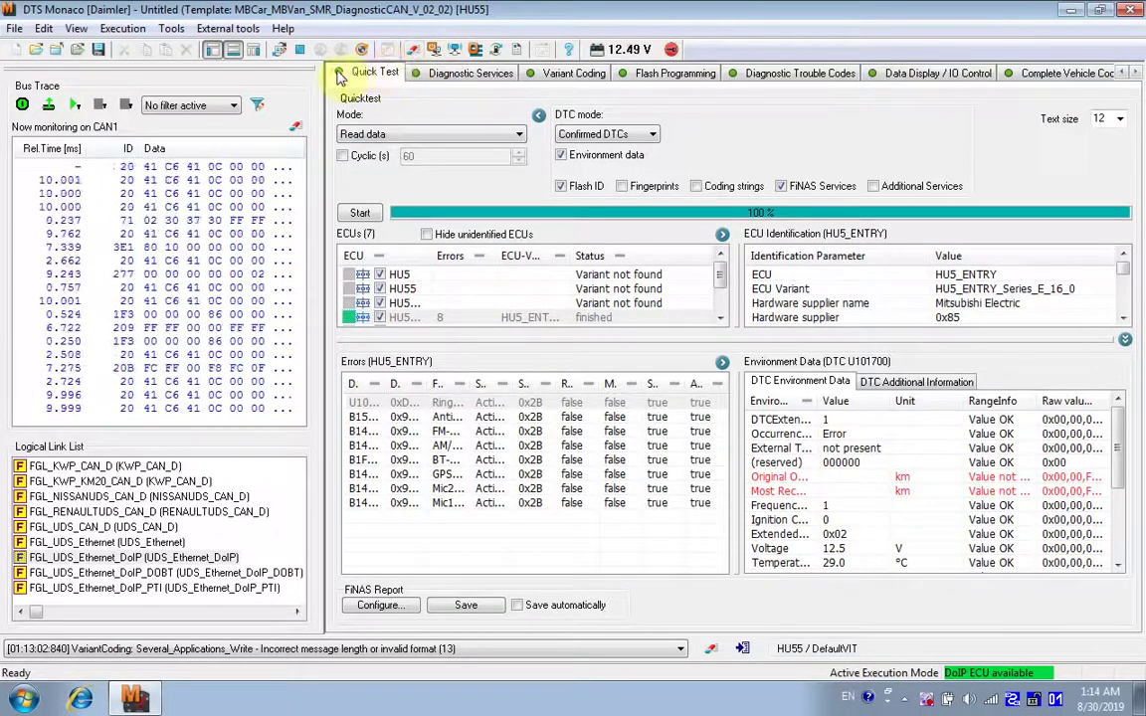
# Step: Leave execution mode and close DTS Monaco, saving the workspace as HU55OK in the HU55 project
pyautogui.click(279, 50)
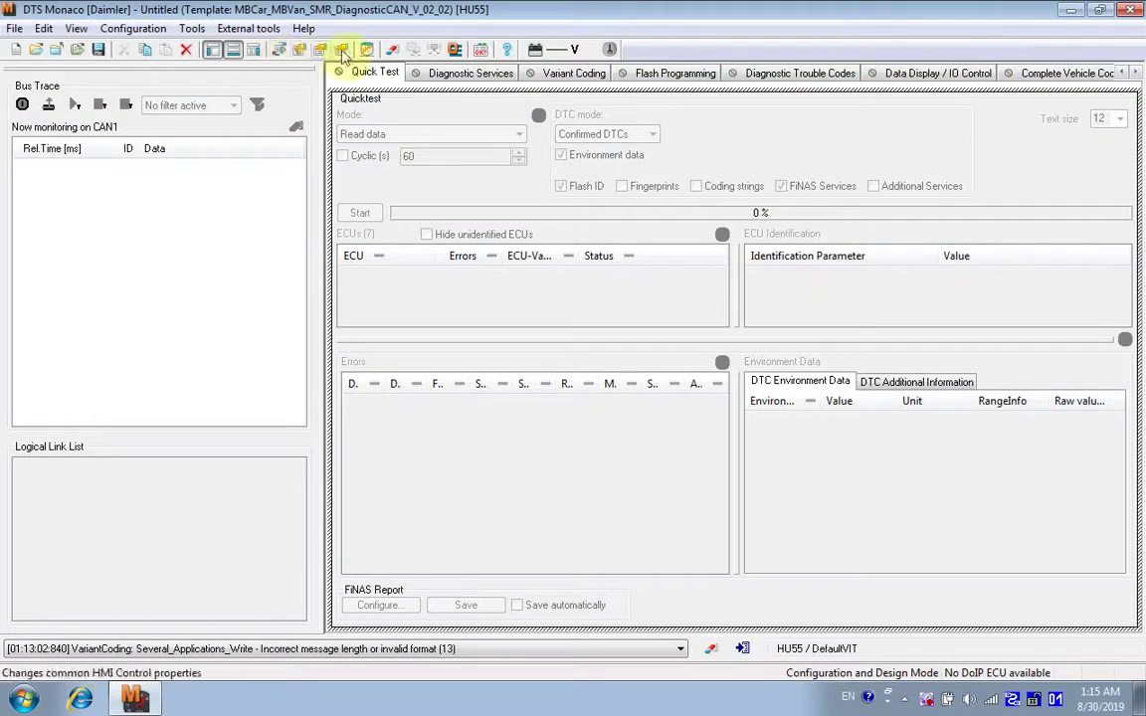
pyautogui.click(1131, 10)
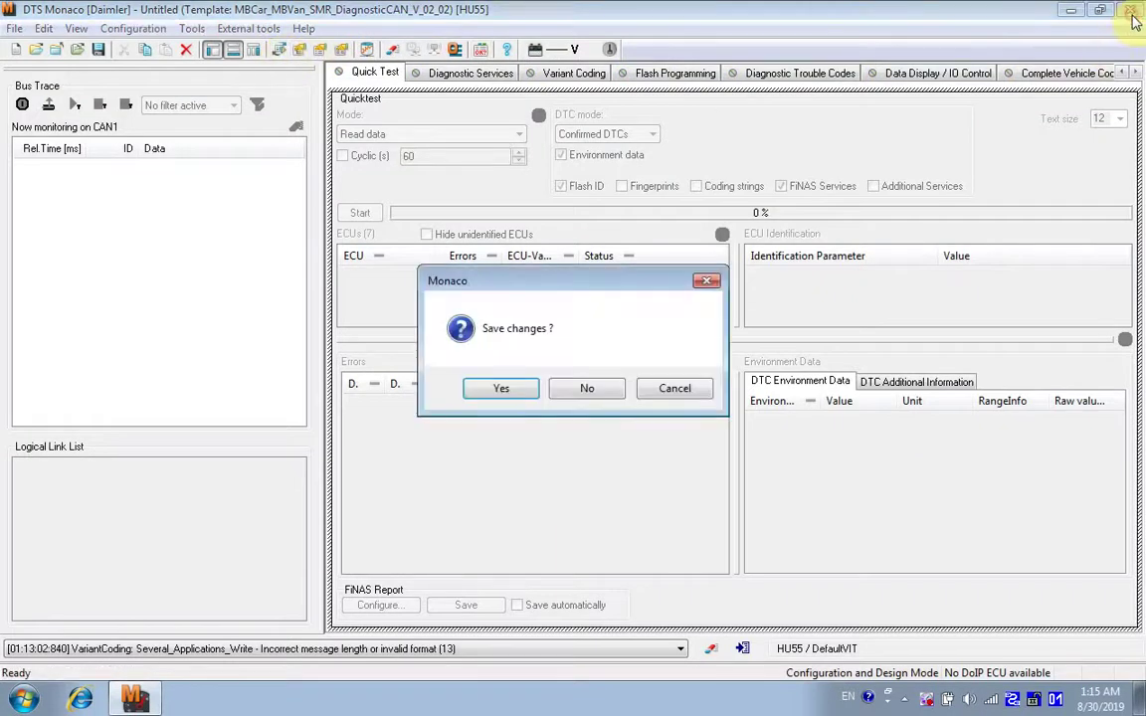
pyautogui.click(501, 388)
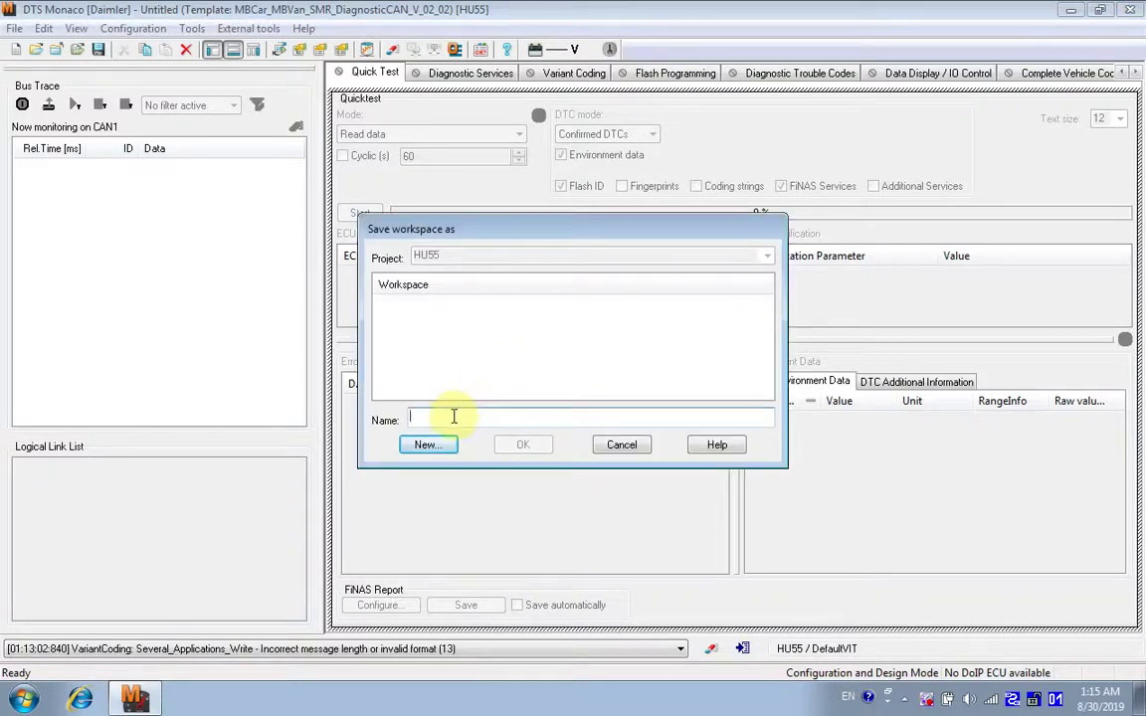
pyautogui.write('HU55OK')
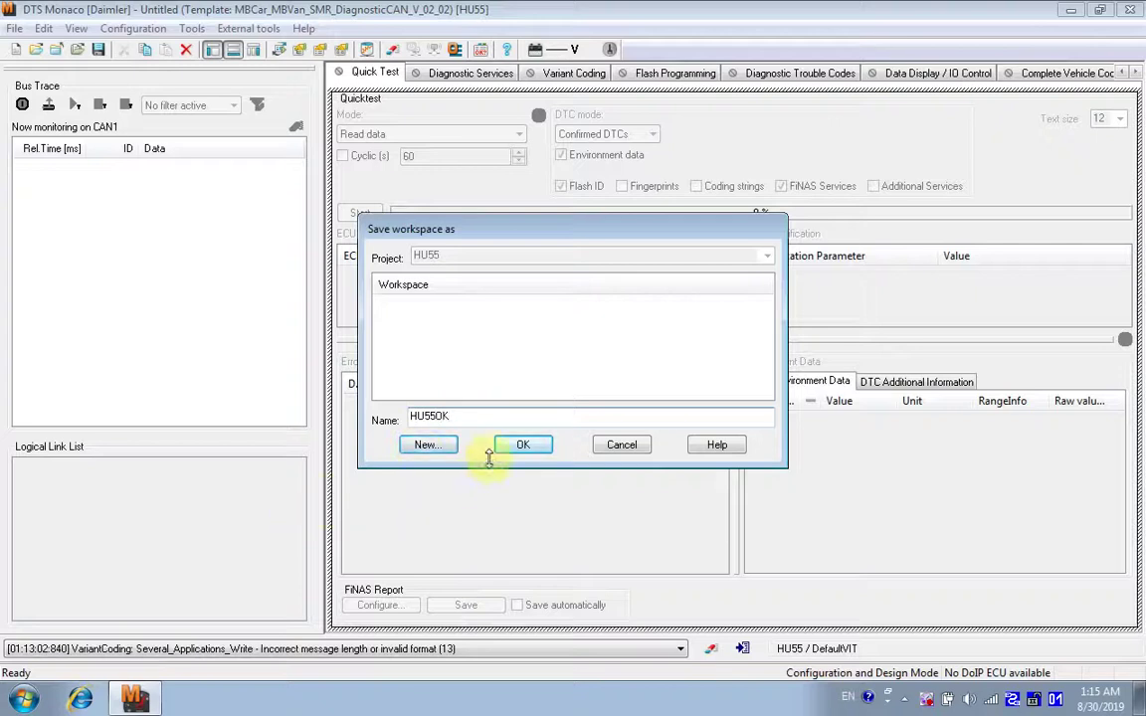
pyautogui.click(521, 446)
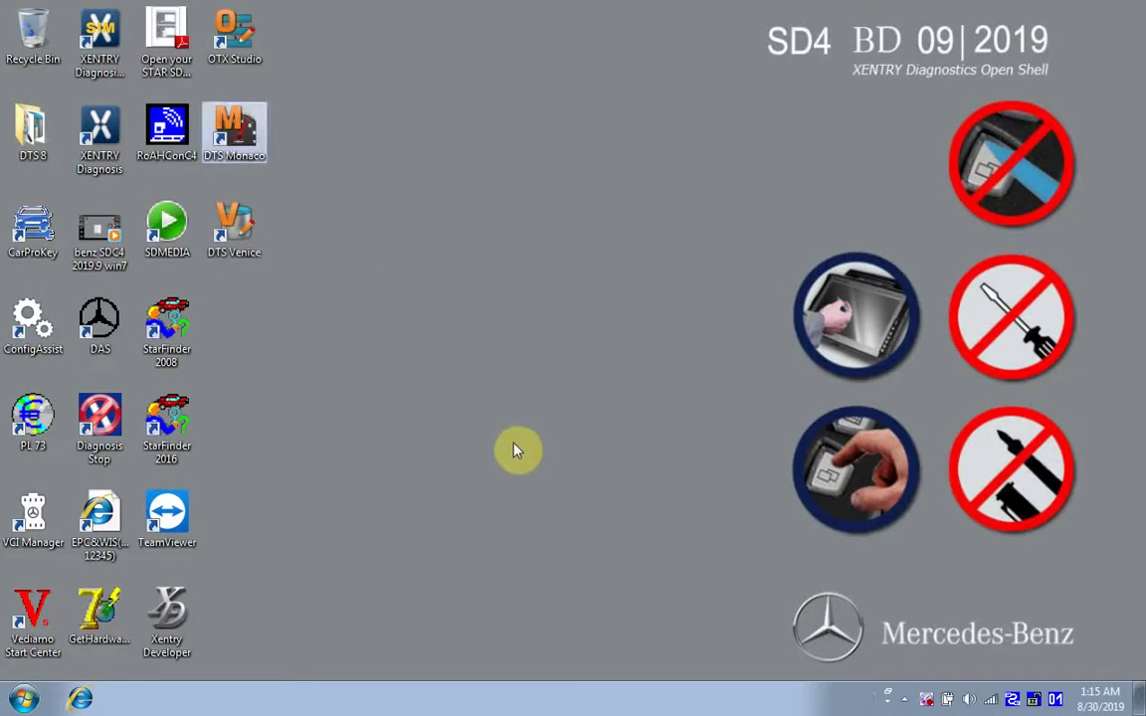
# Step: Relaunch DTS Monaco with its liability terms accepted, and open the recently used HU55OK workspace in configuration mode
pyautogui.rightClick(248, 139)
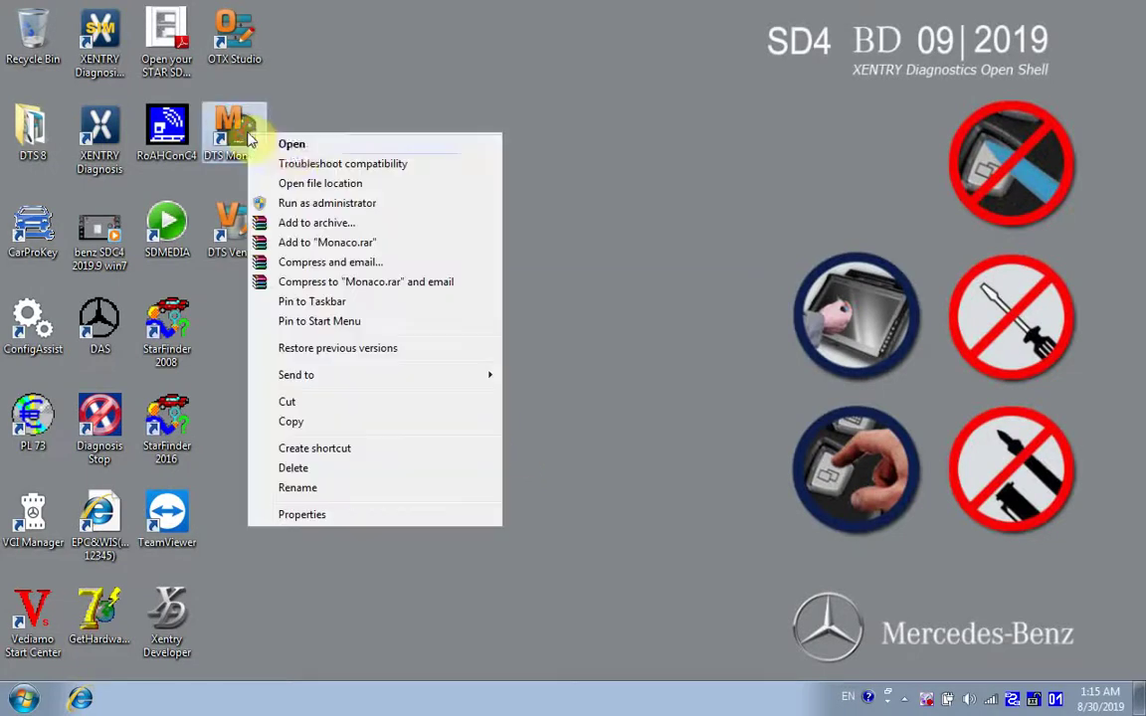
pyautogui.click(289, 146)
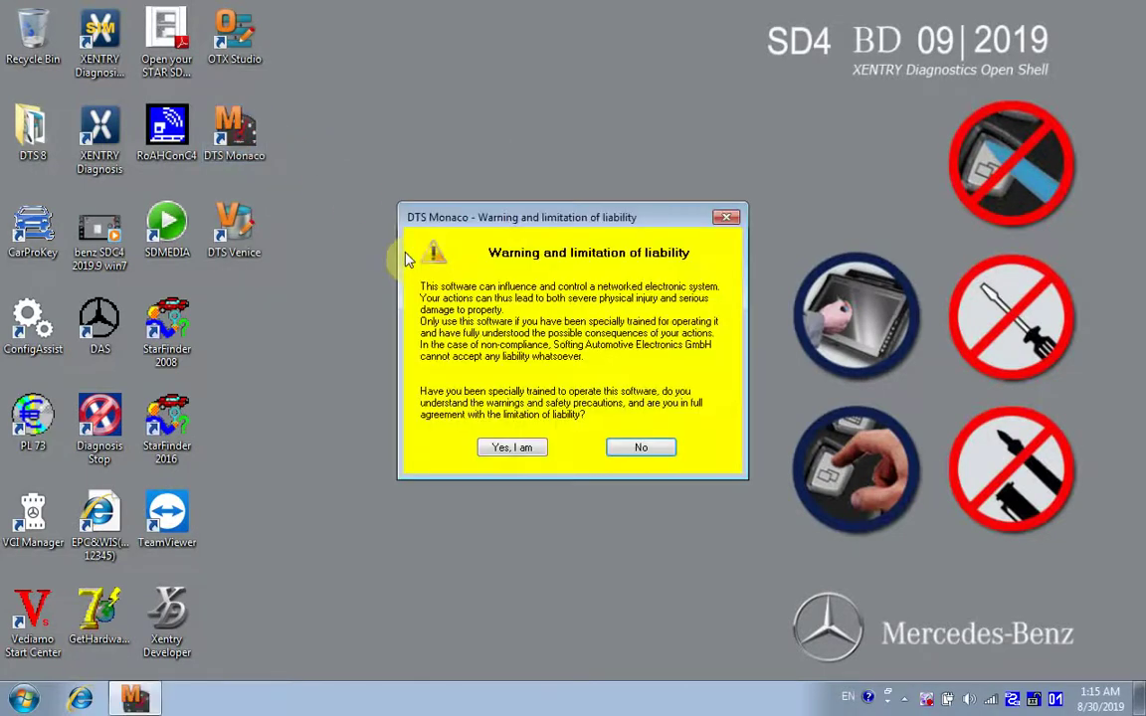
pyautogui.click(518, 450)
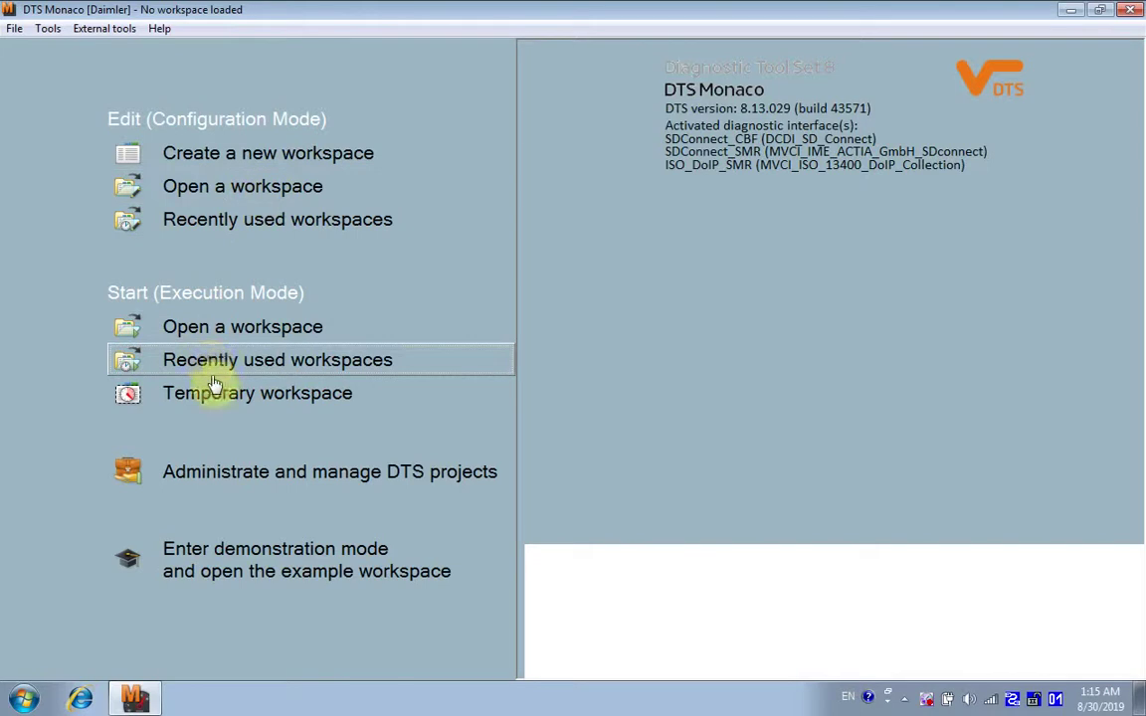
pyautogui.click(262, 221)
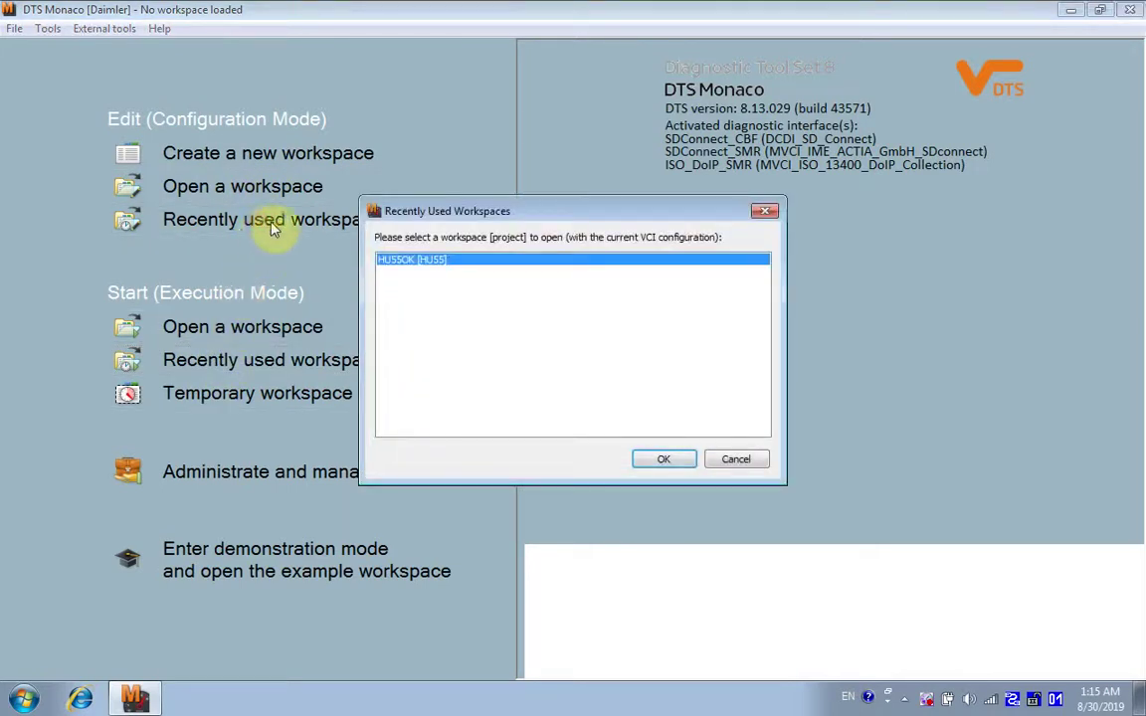
pyautogui.click(665, 460)
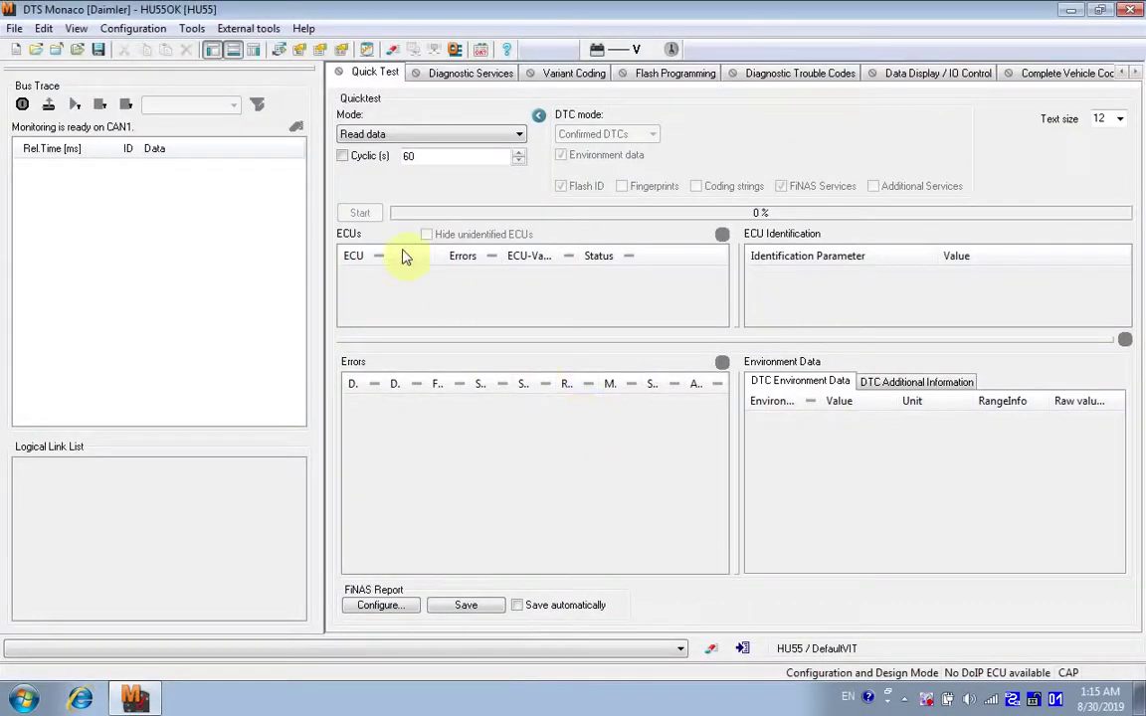
# Step: Switch the HU55OK workspace to execution mode, and run the quick test on all listed ECUs with confirmed DTCs
pyautogui.click(280, 50)
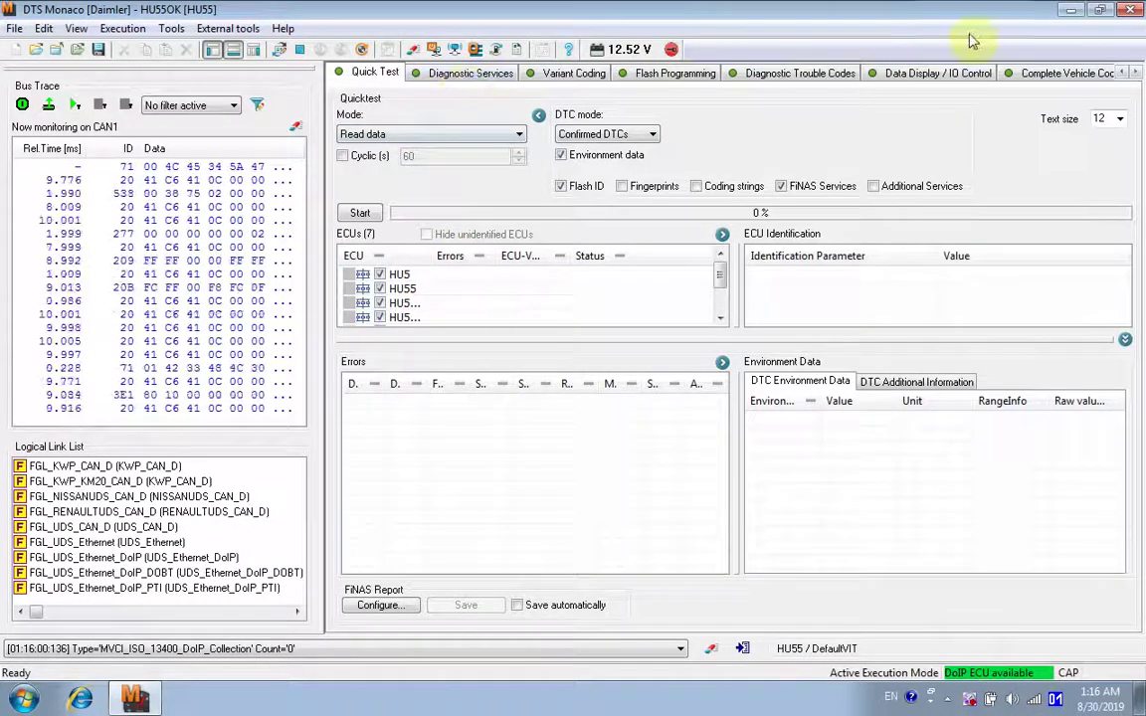
pyautogui.click(431, 49)
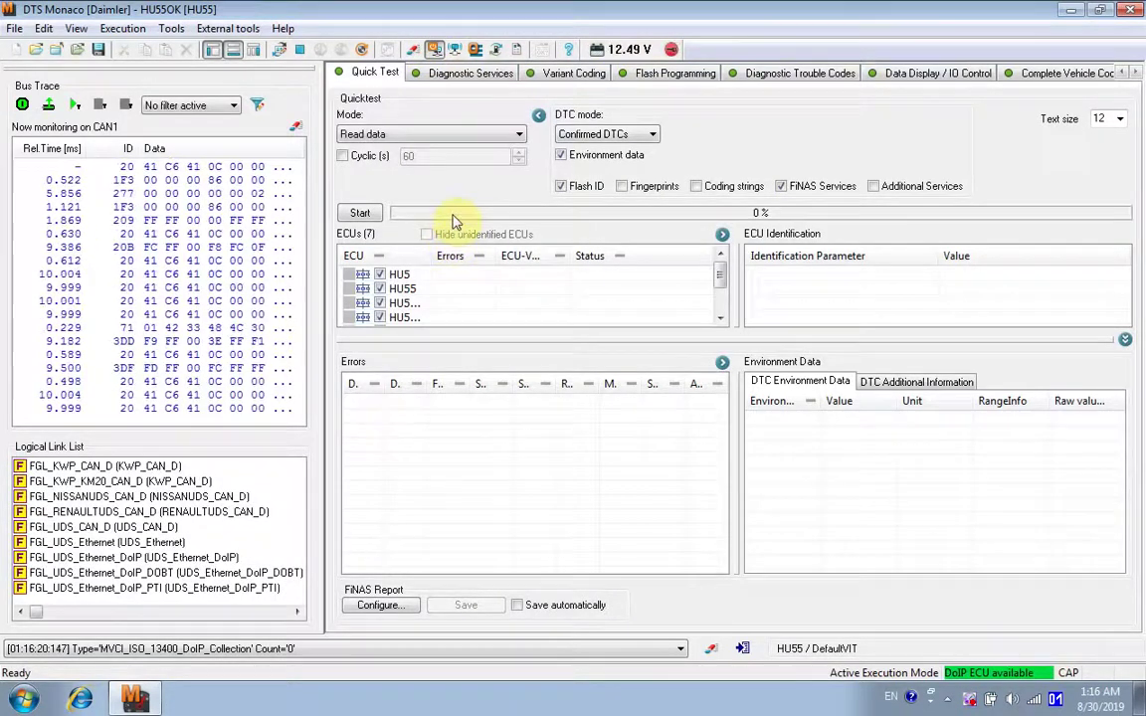
pyautogui.click(359, 213)
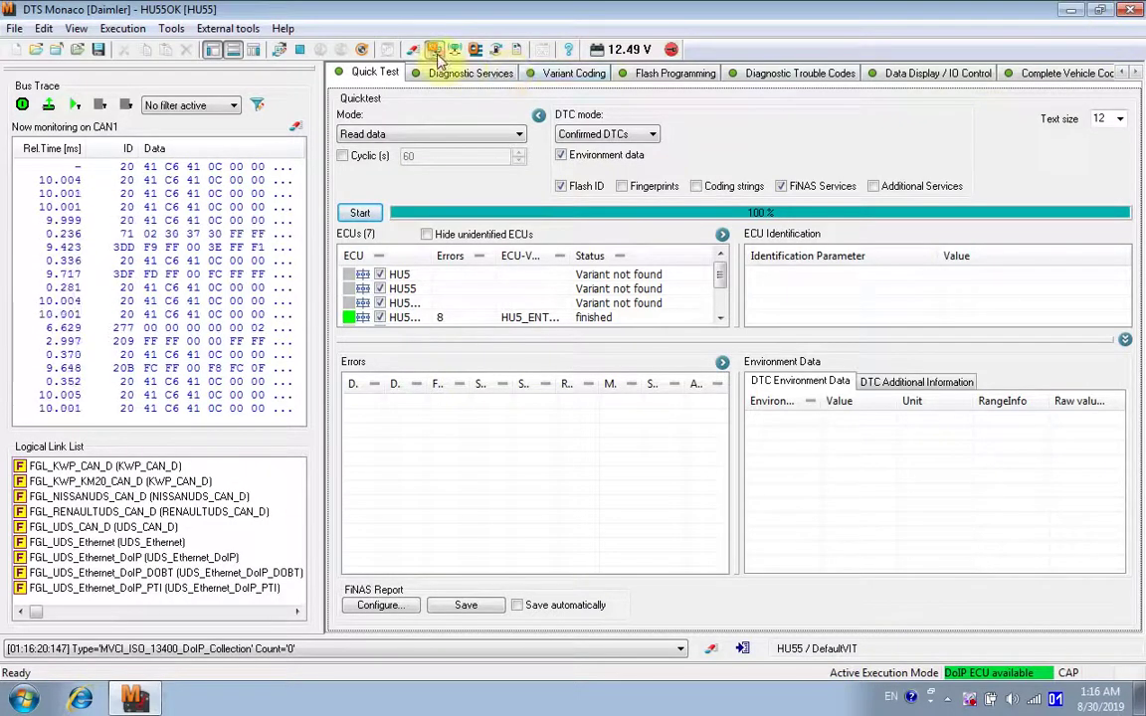
# Step: Return the workspace to configuration mode, and close DTS Monaco
pyautogui.click(277, 49)
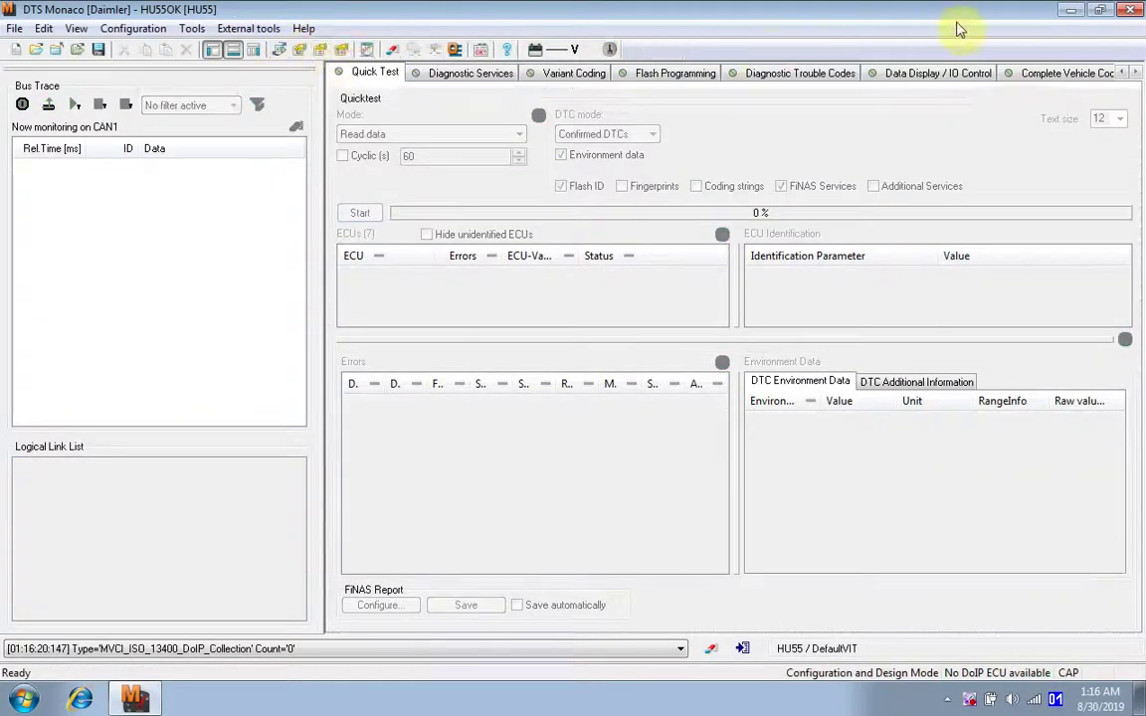
pyautogui.click(1131, 9)
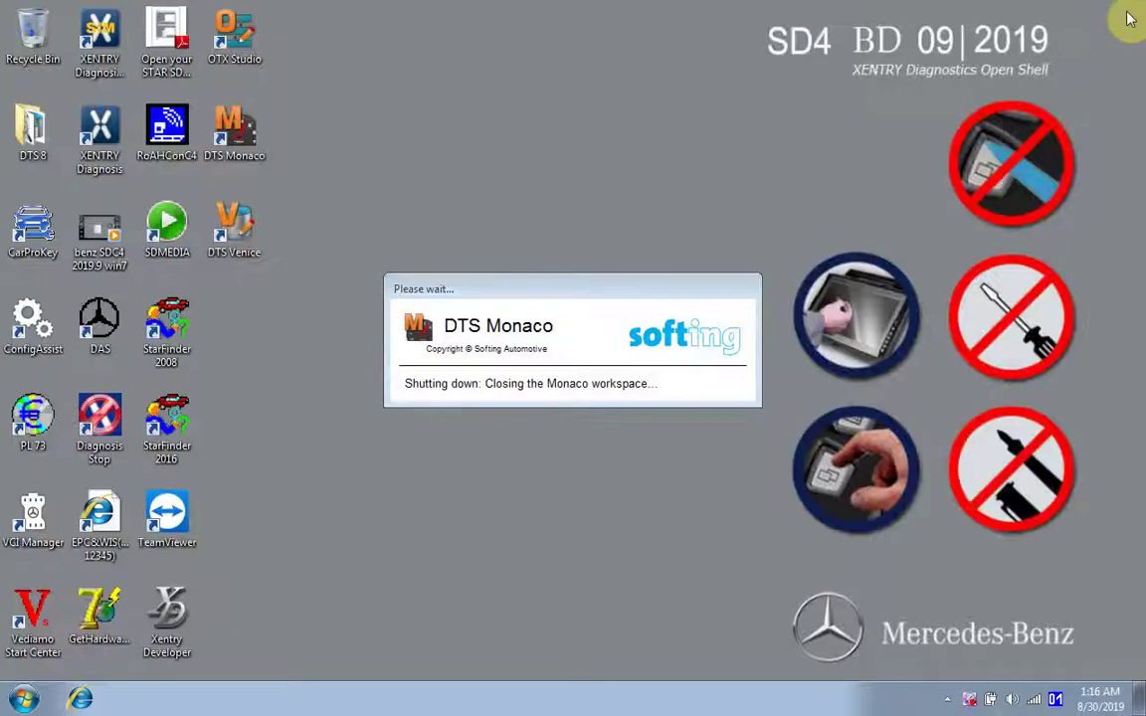